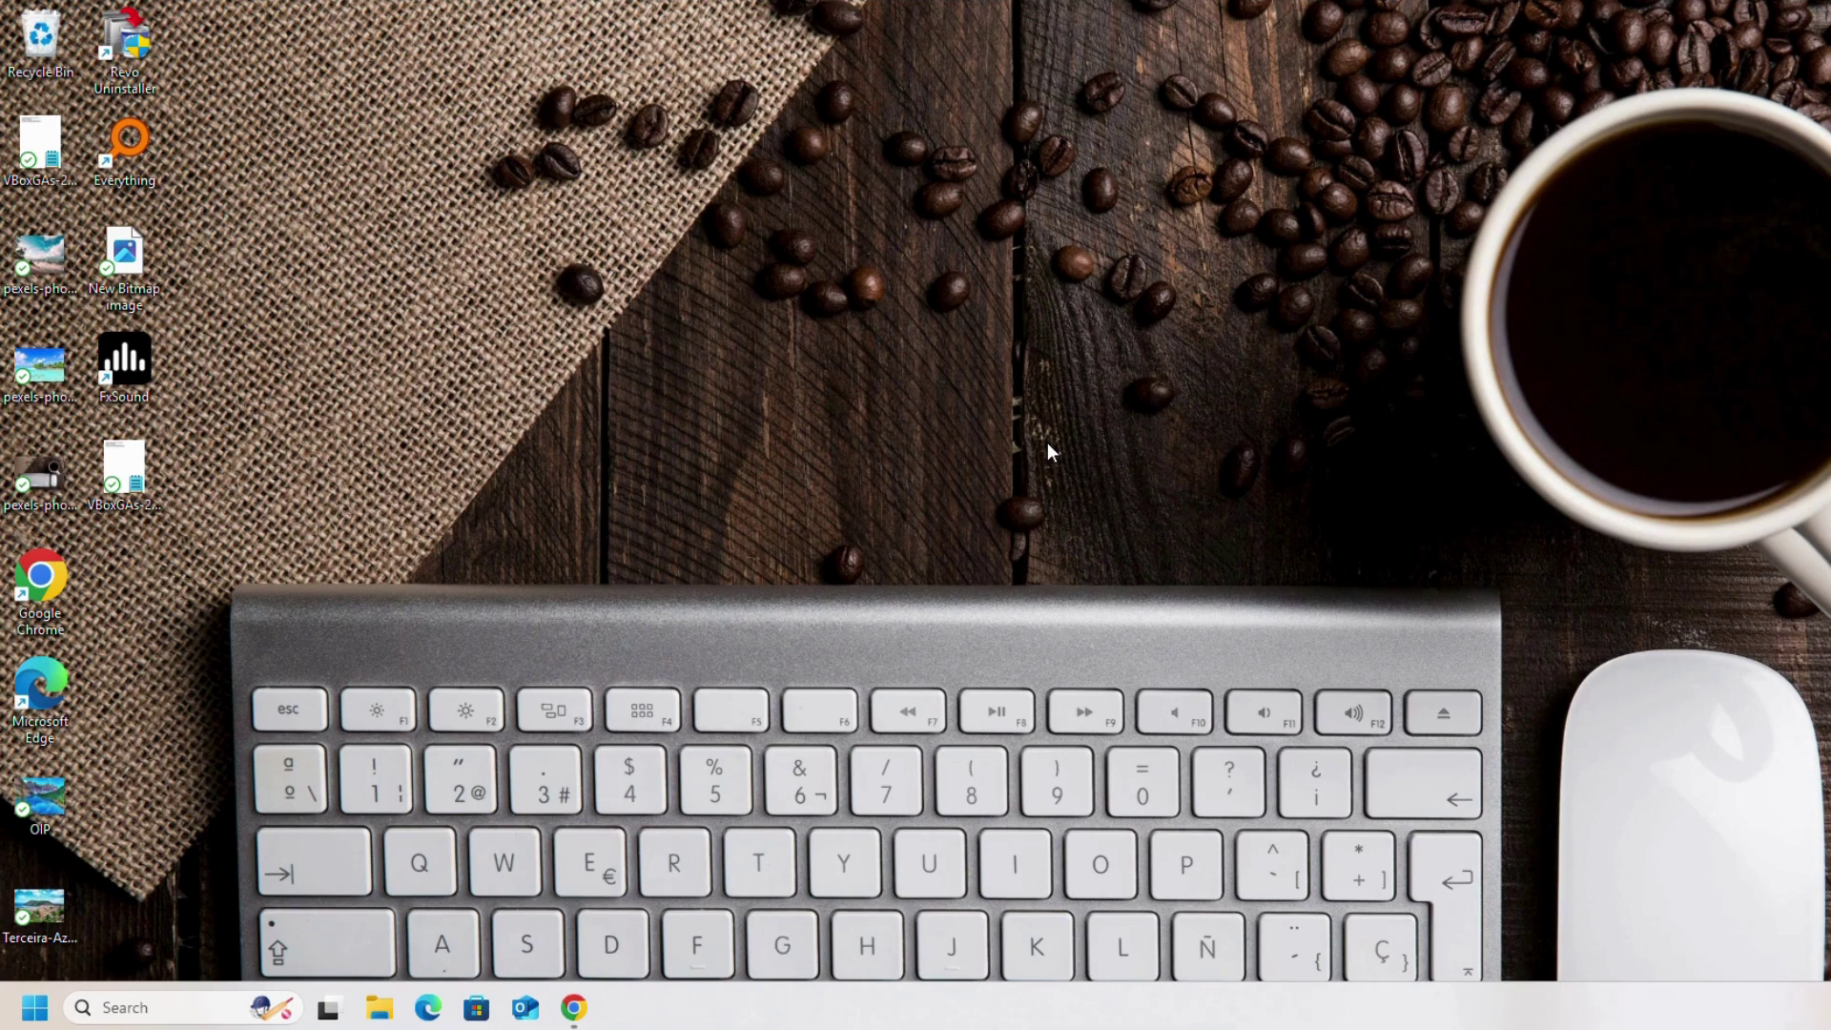
# - Create a new desktop folder named 'Microsoft office'
pyautogui.rightClick(844, 213)
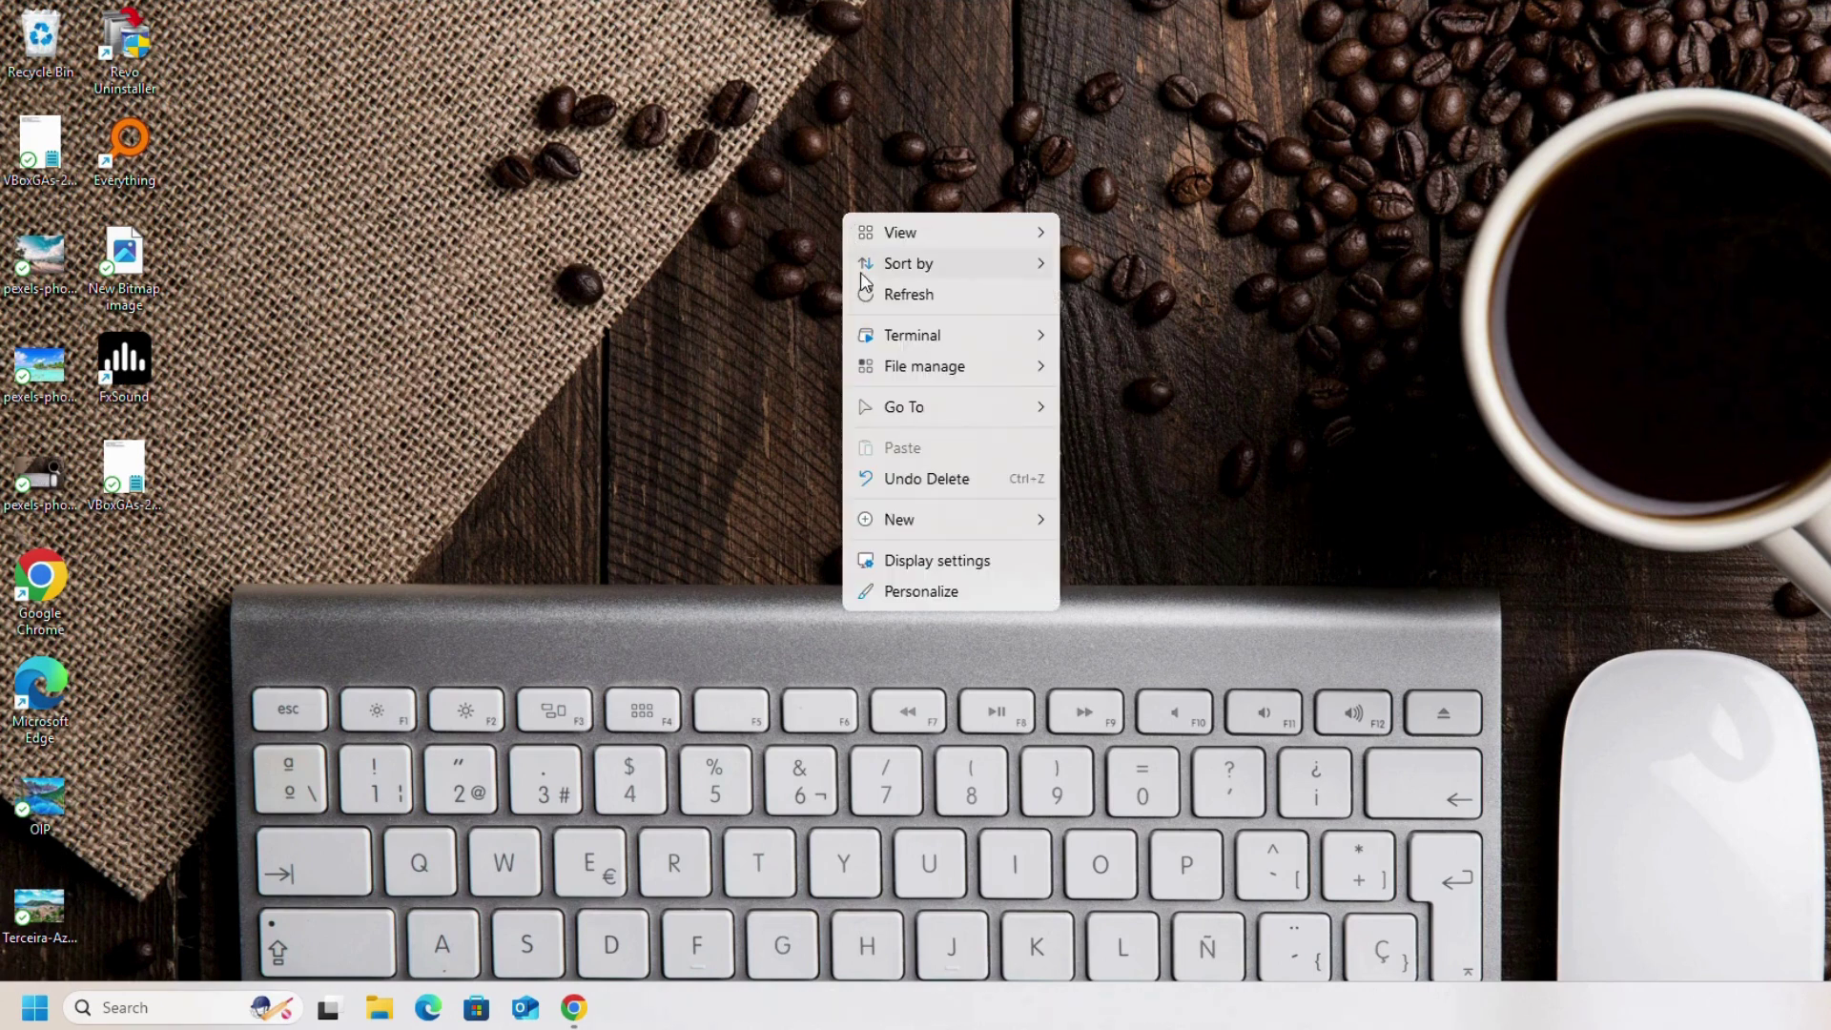
pyautogui.moveTo(964, 513)
pyautogui.click(1107, 519)
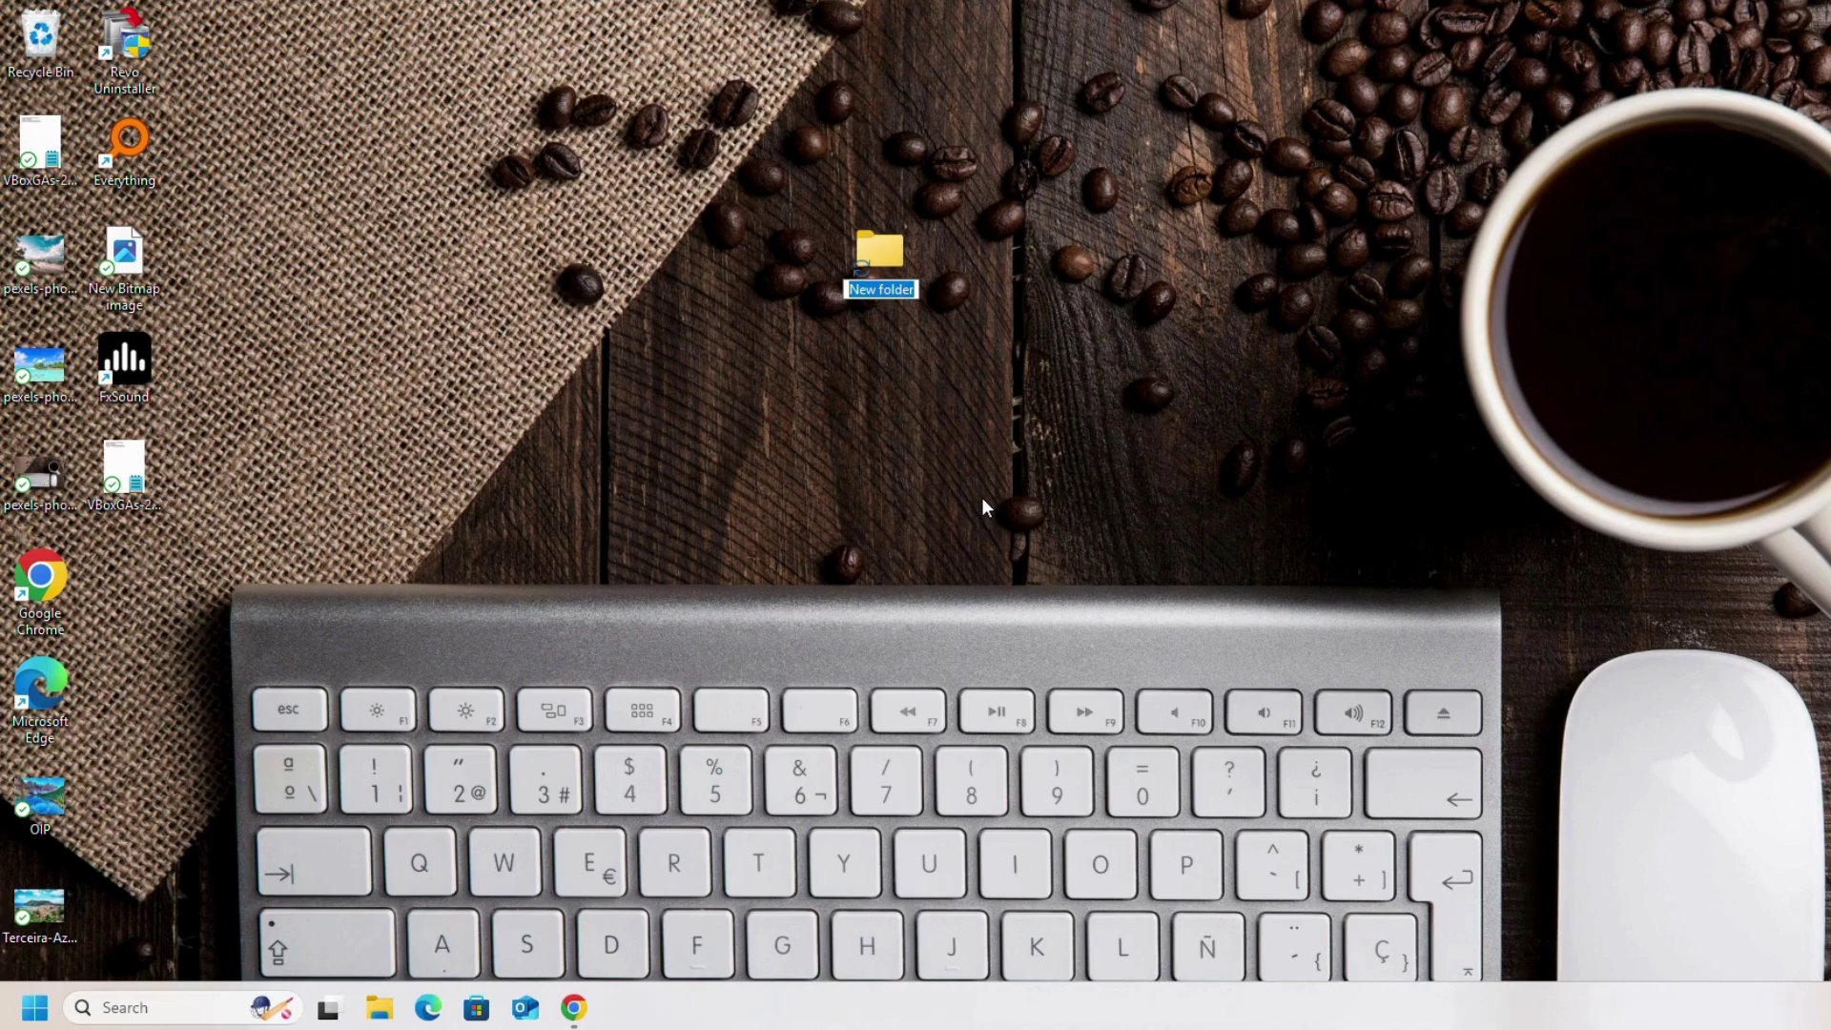
pyautogui.write('Microsoft office')
pyautogui.press('Return')
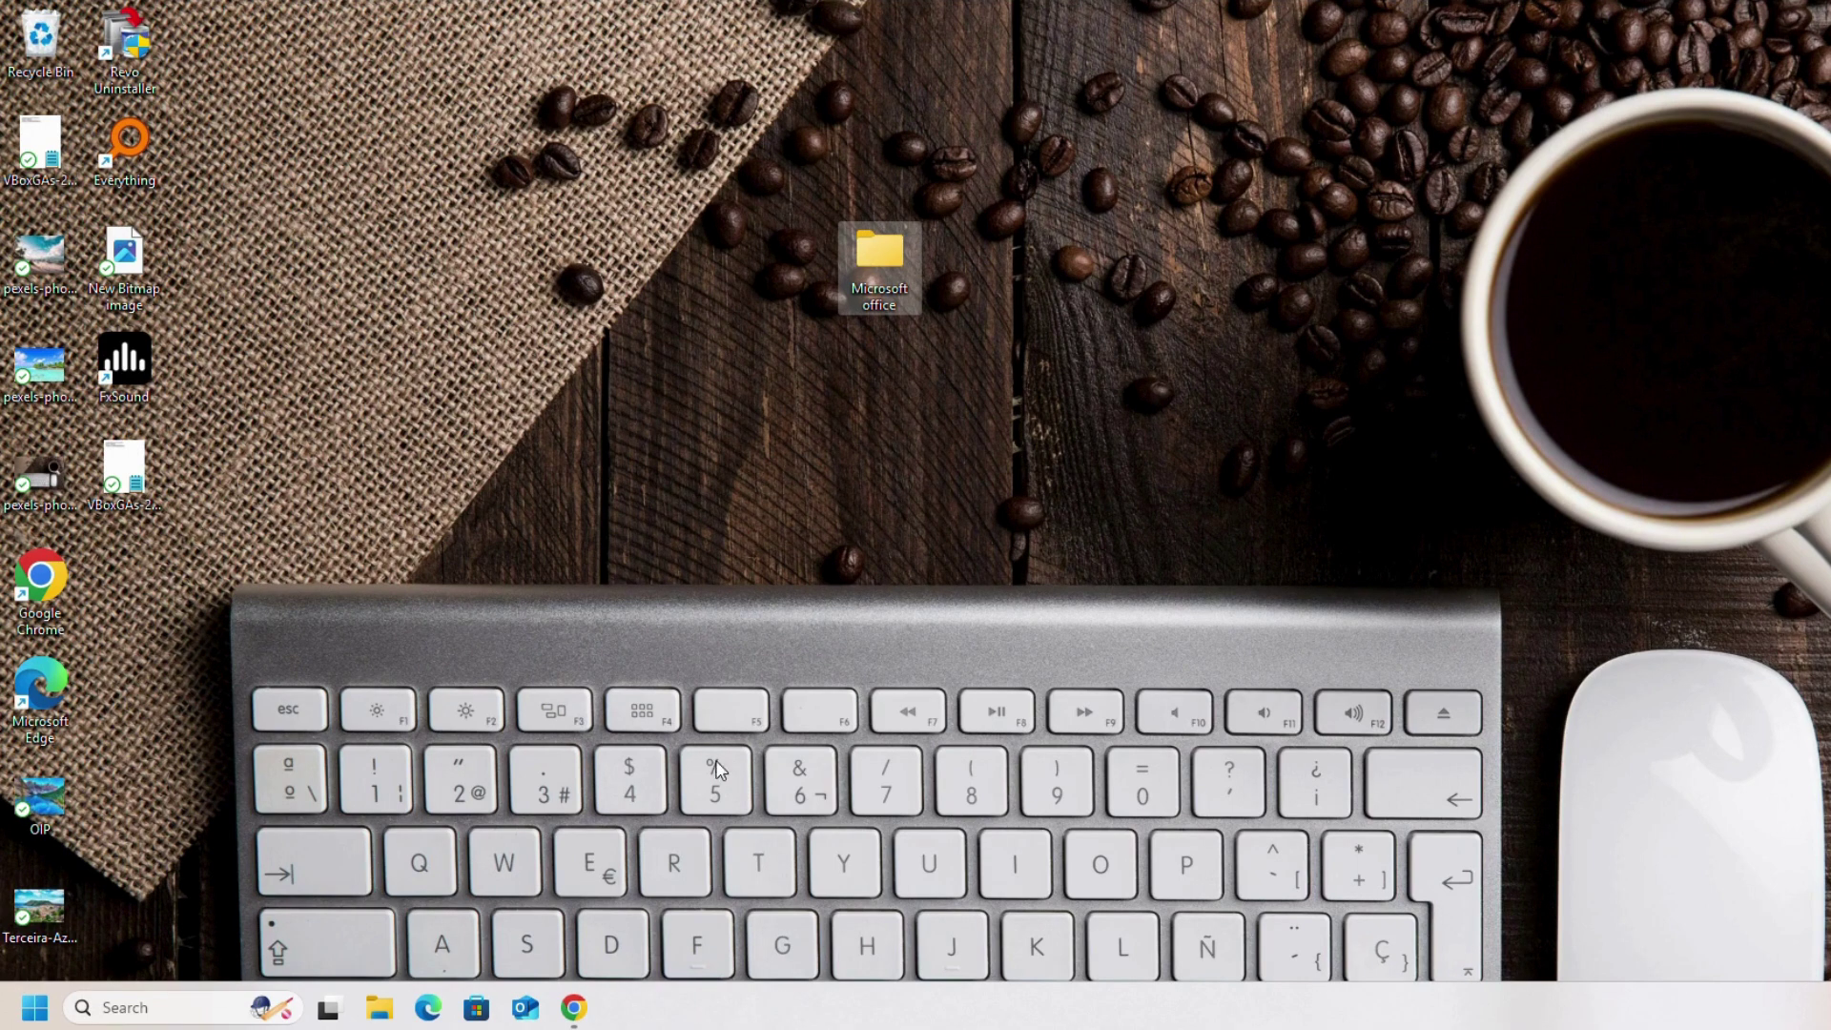
# - In Chrome, search Google for 'office customization tool' and open the config.office.com result
pyautogui.click(575, 1011)
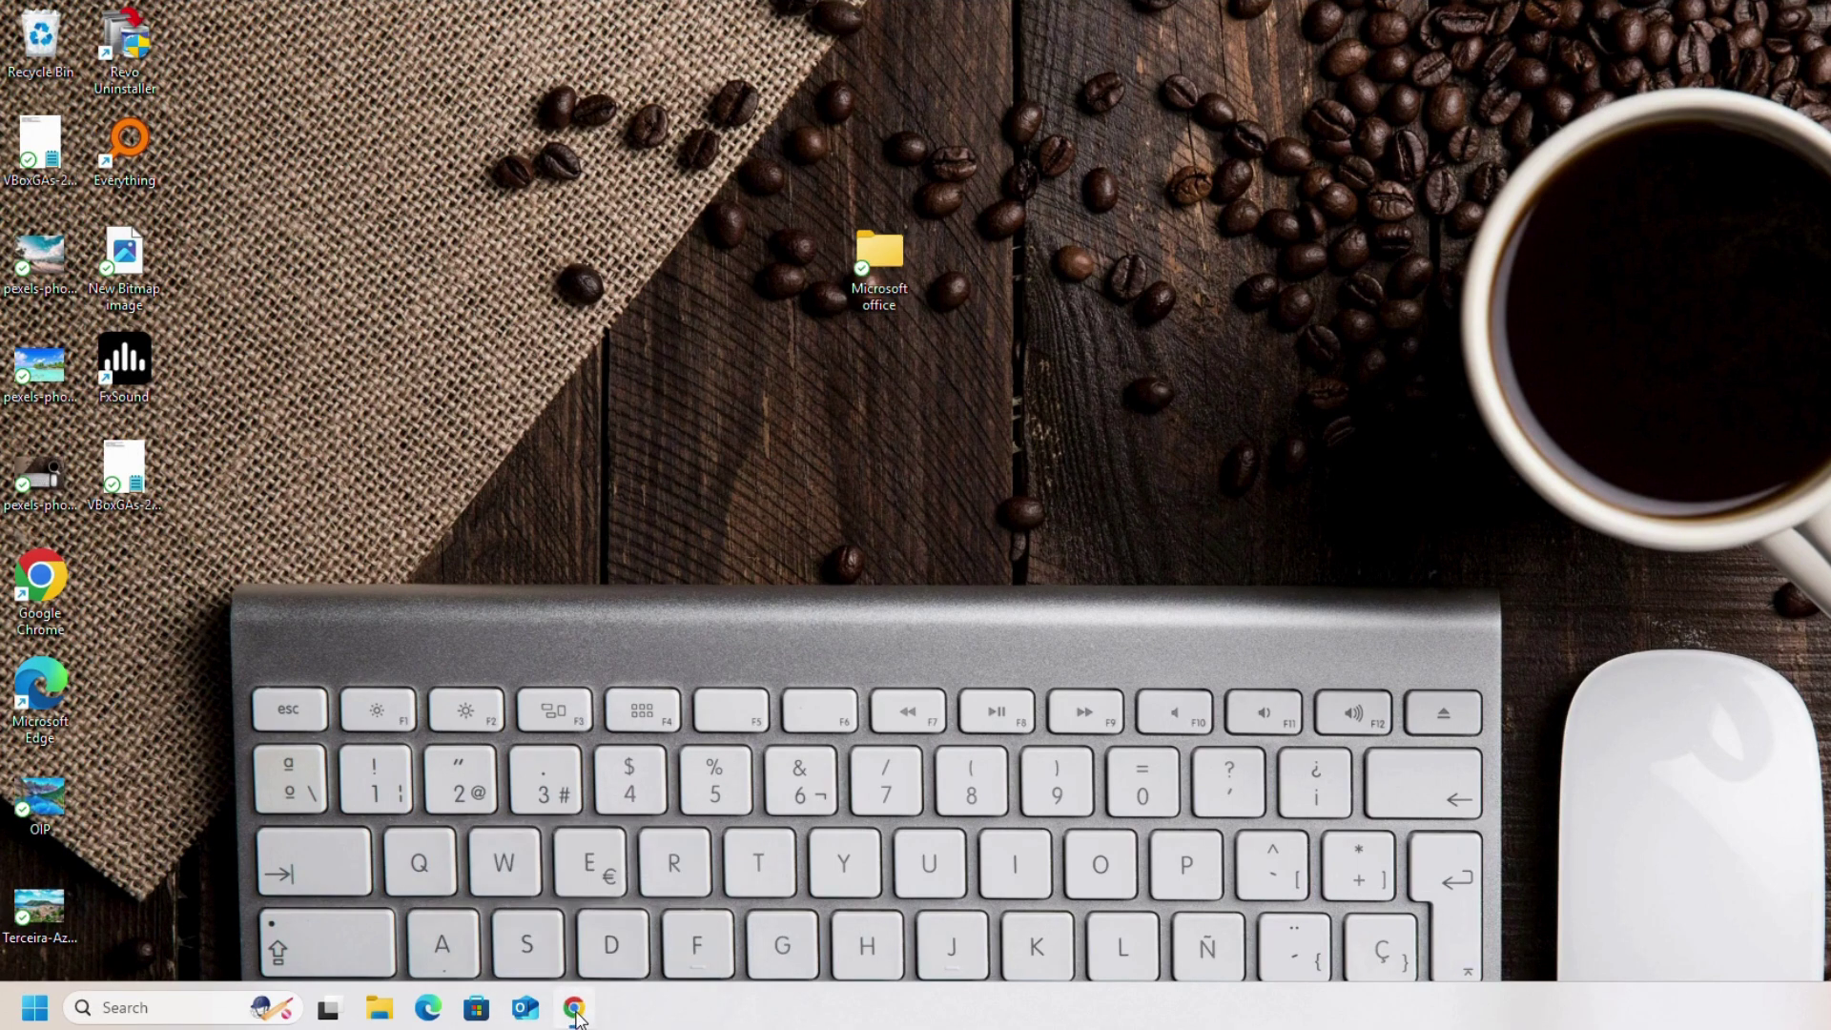
pyautogui.write('office ')
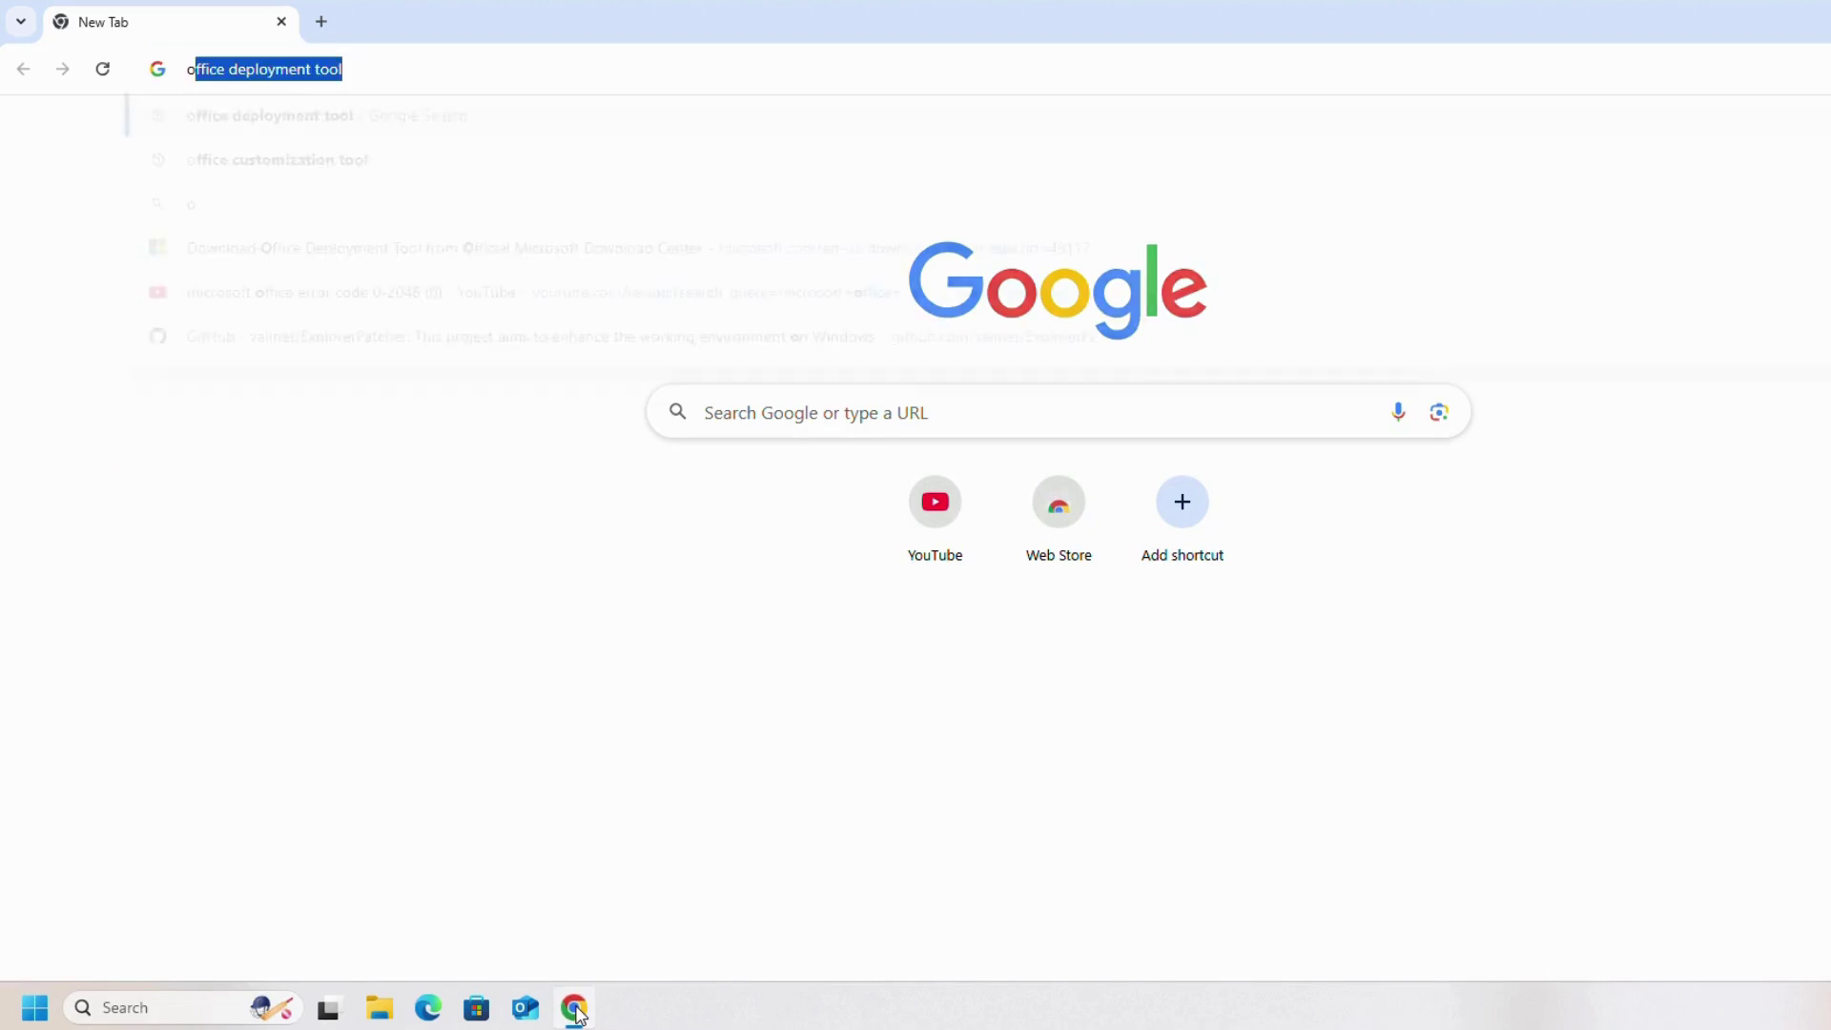
pyautogui.write('customizatio')
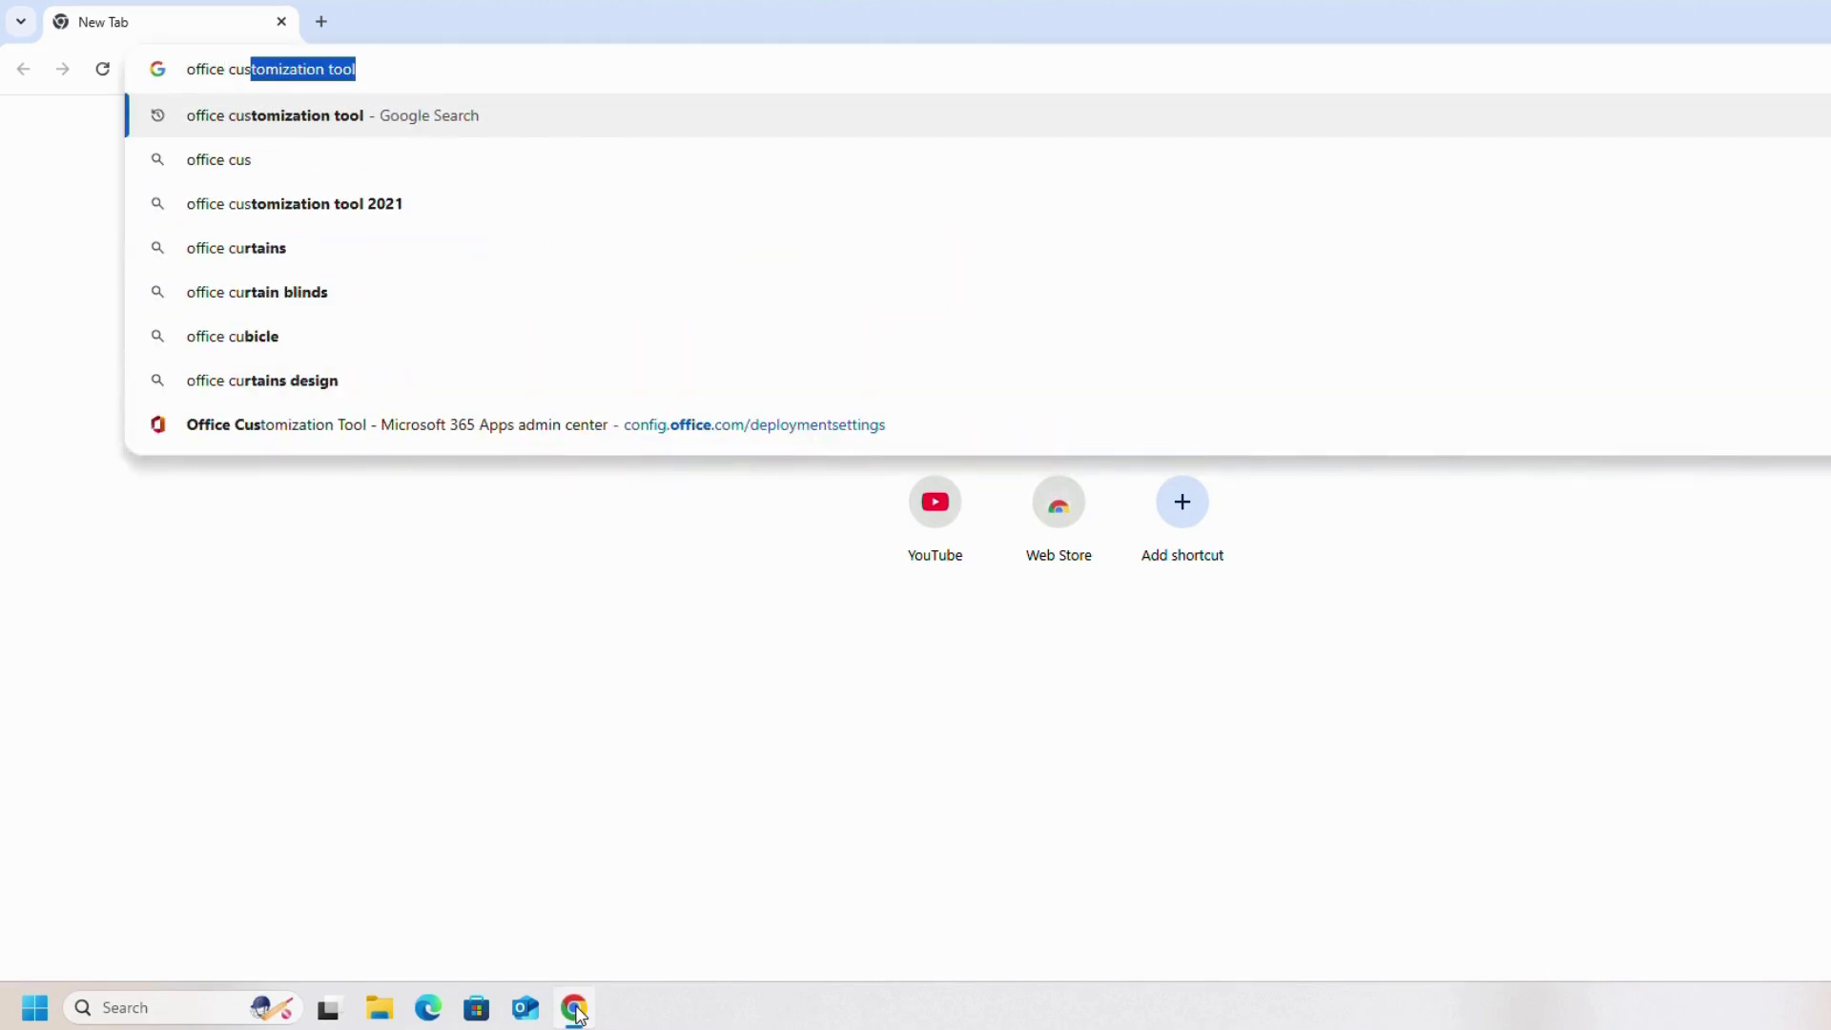
pyautogui.press('Return')
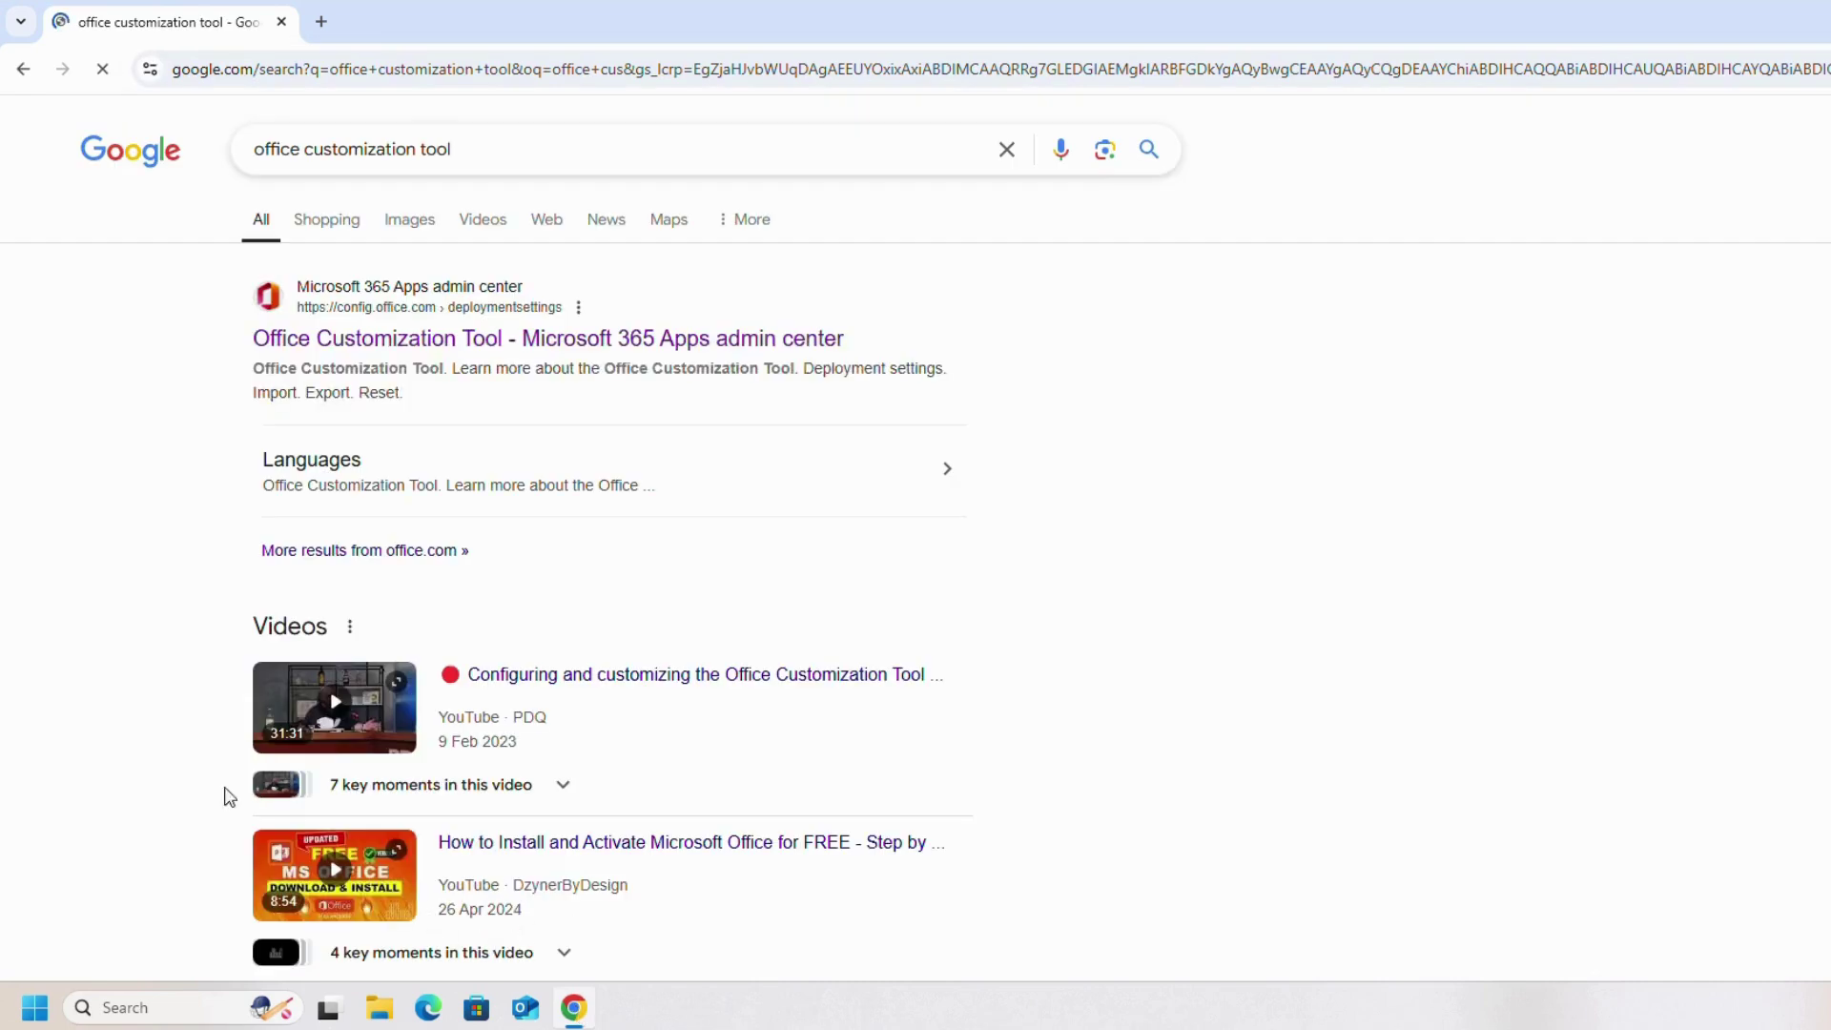
pyautogui.click(423, 340)
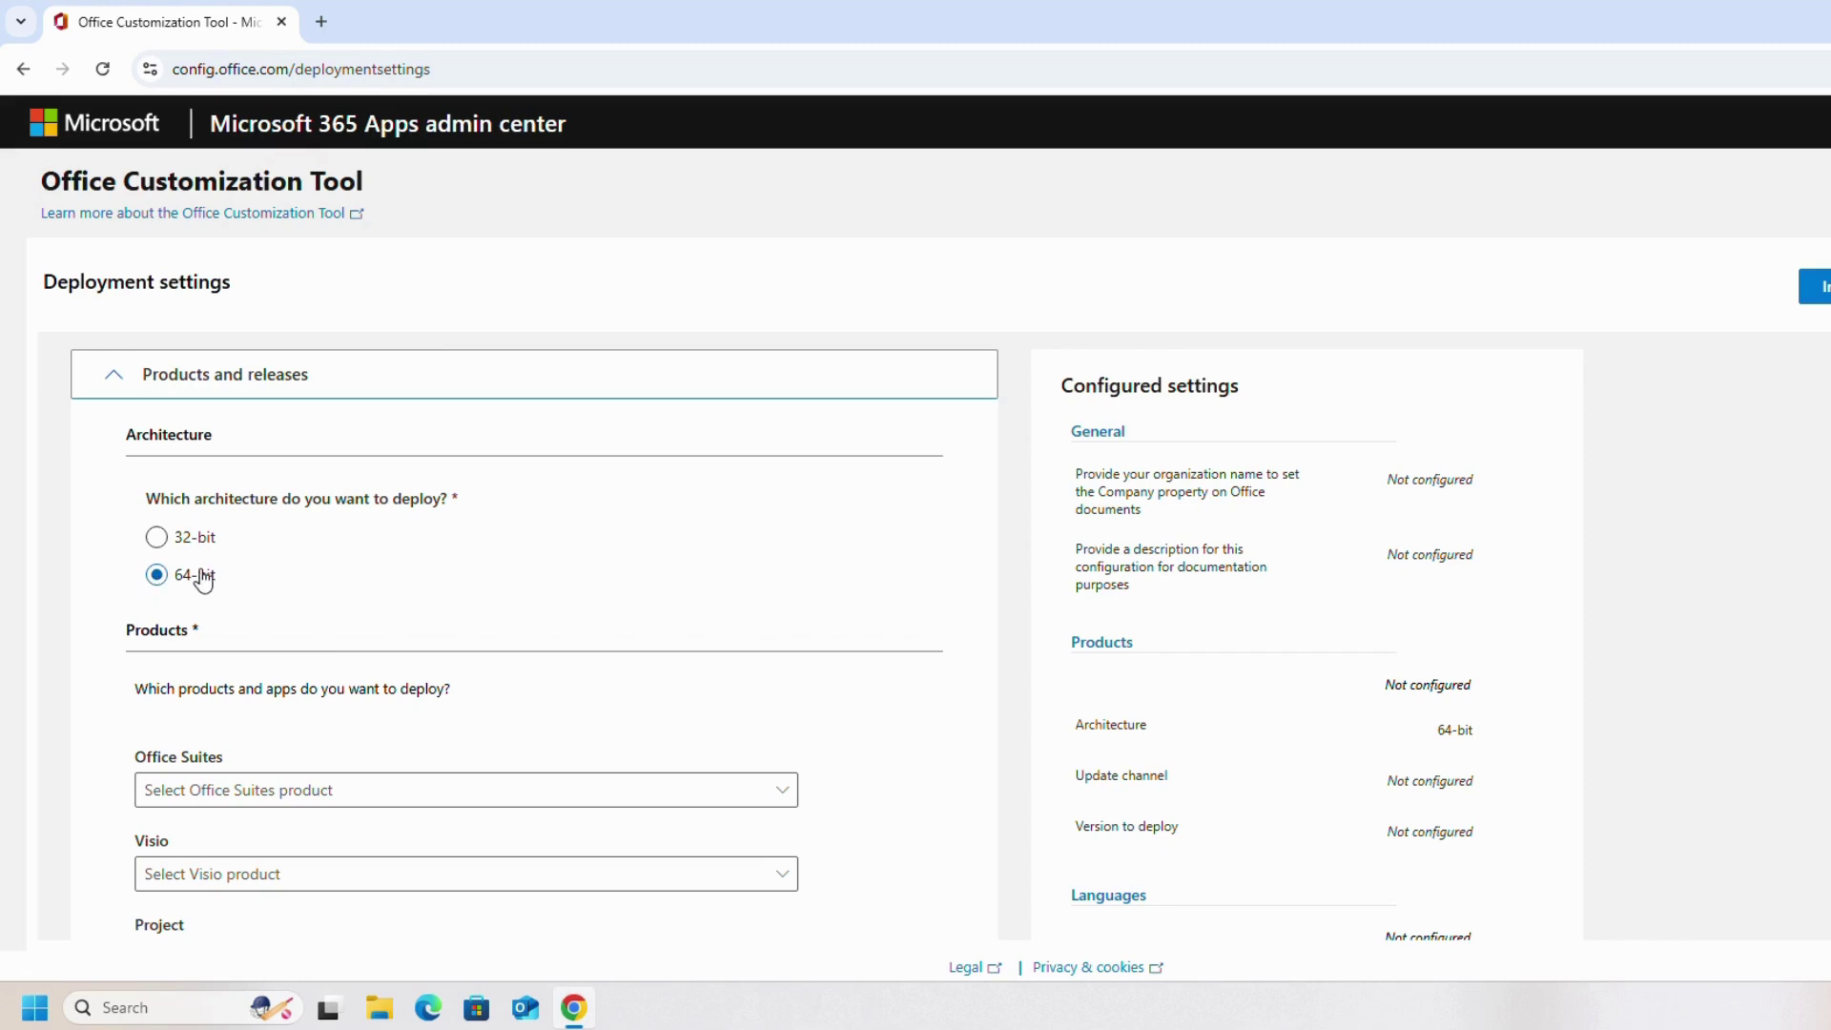
# - Search Windows for 'system' to find System Information
pyautogui.click(188, 1021)
pyautogui.write('systeim')
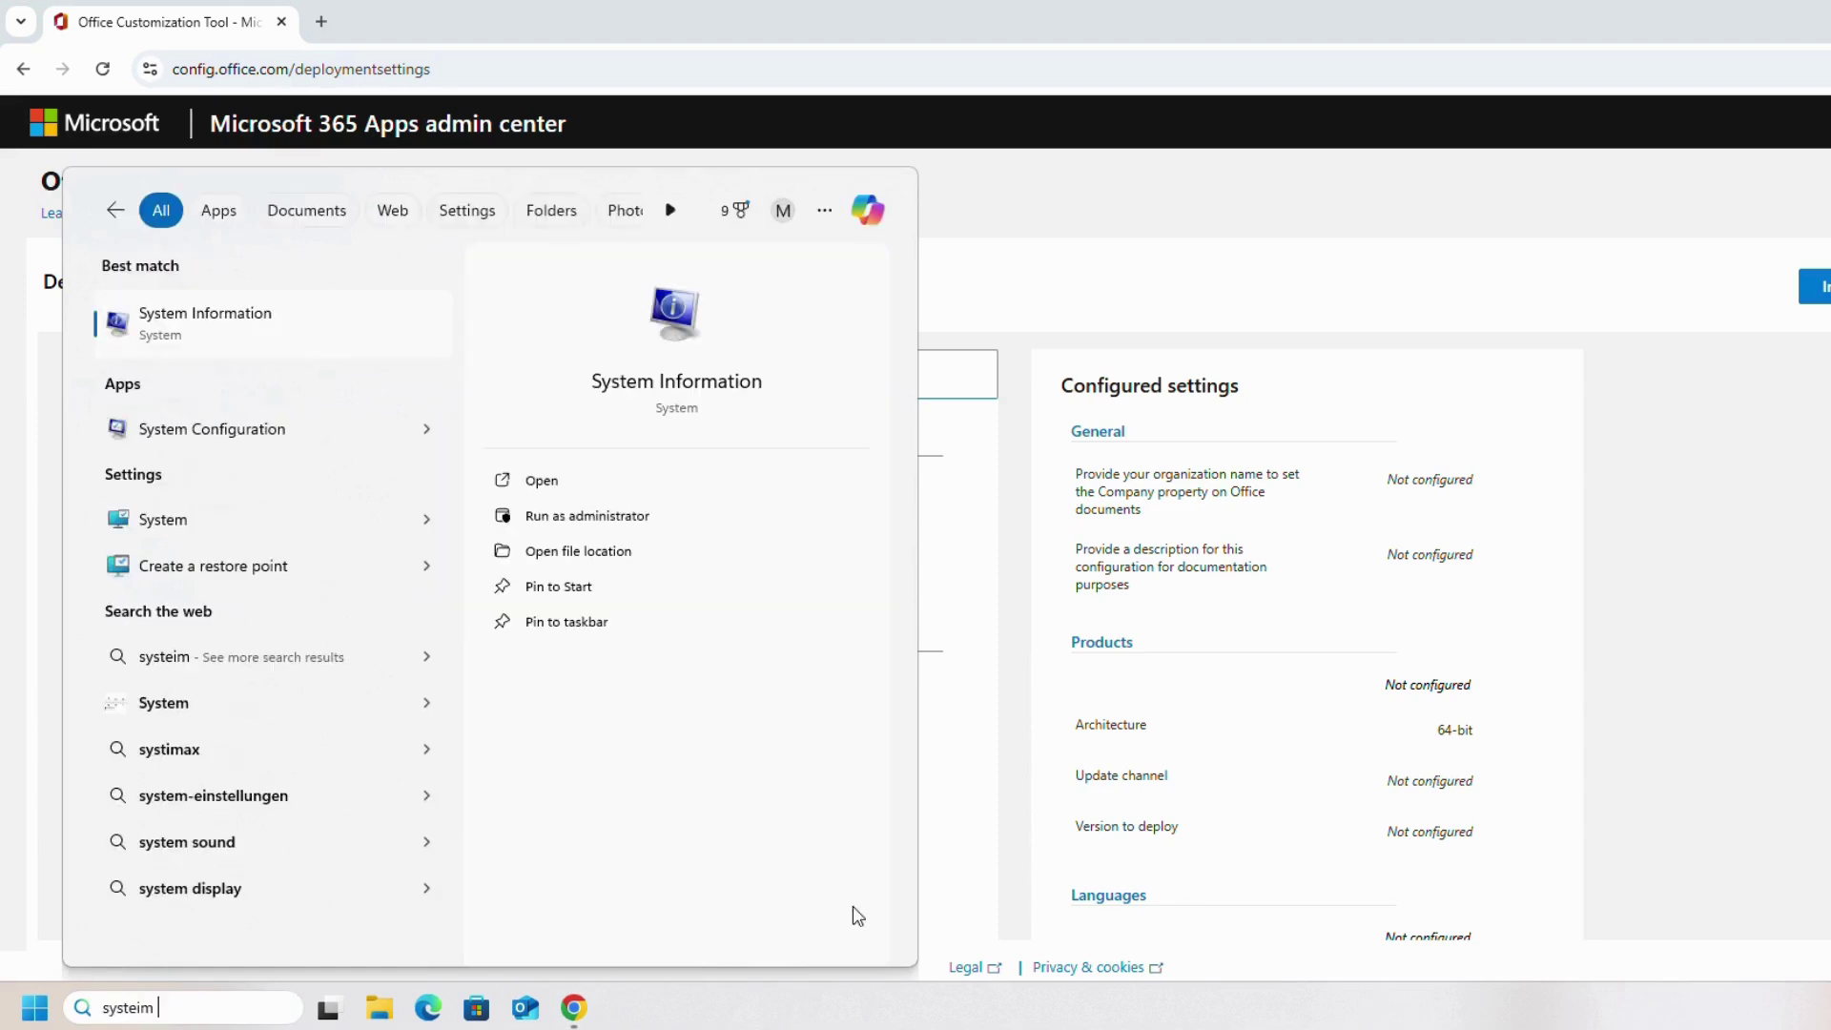
# - Confirm in System Information that the System Type is x64-based PC, then close it
pyautogui.click(206, 330)
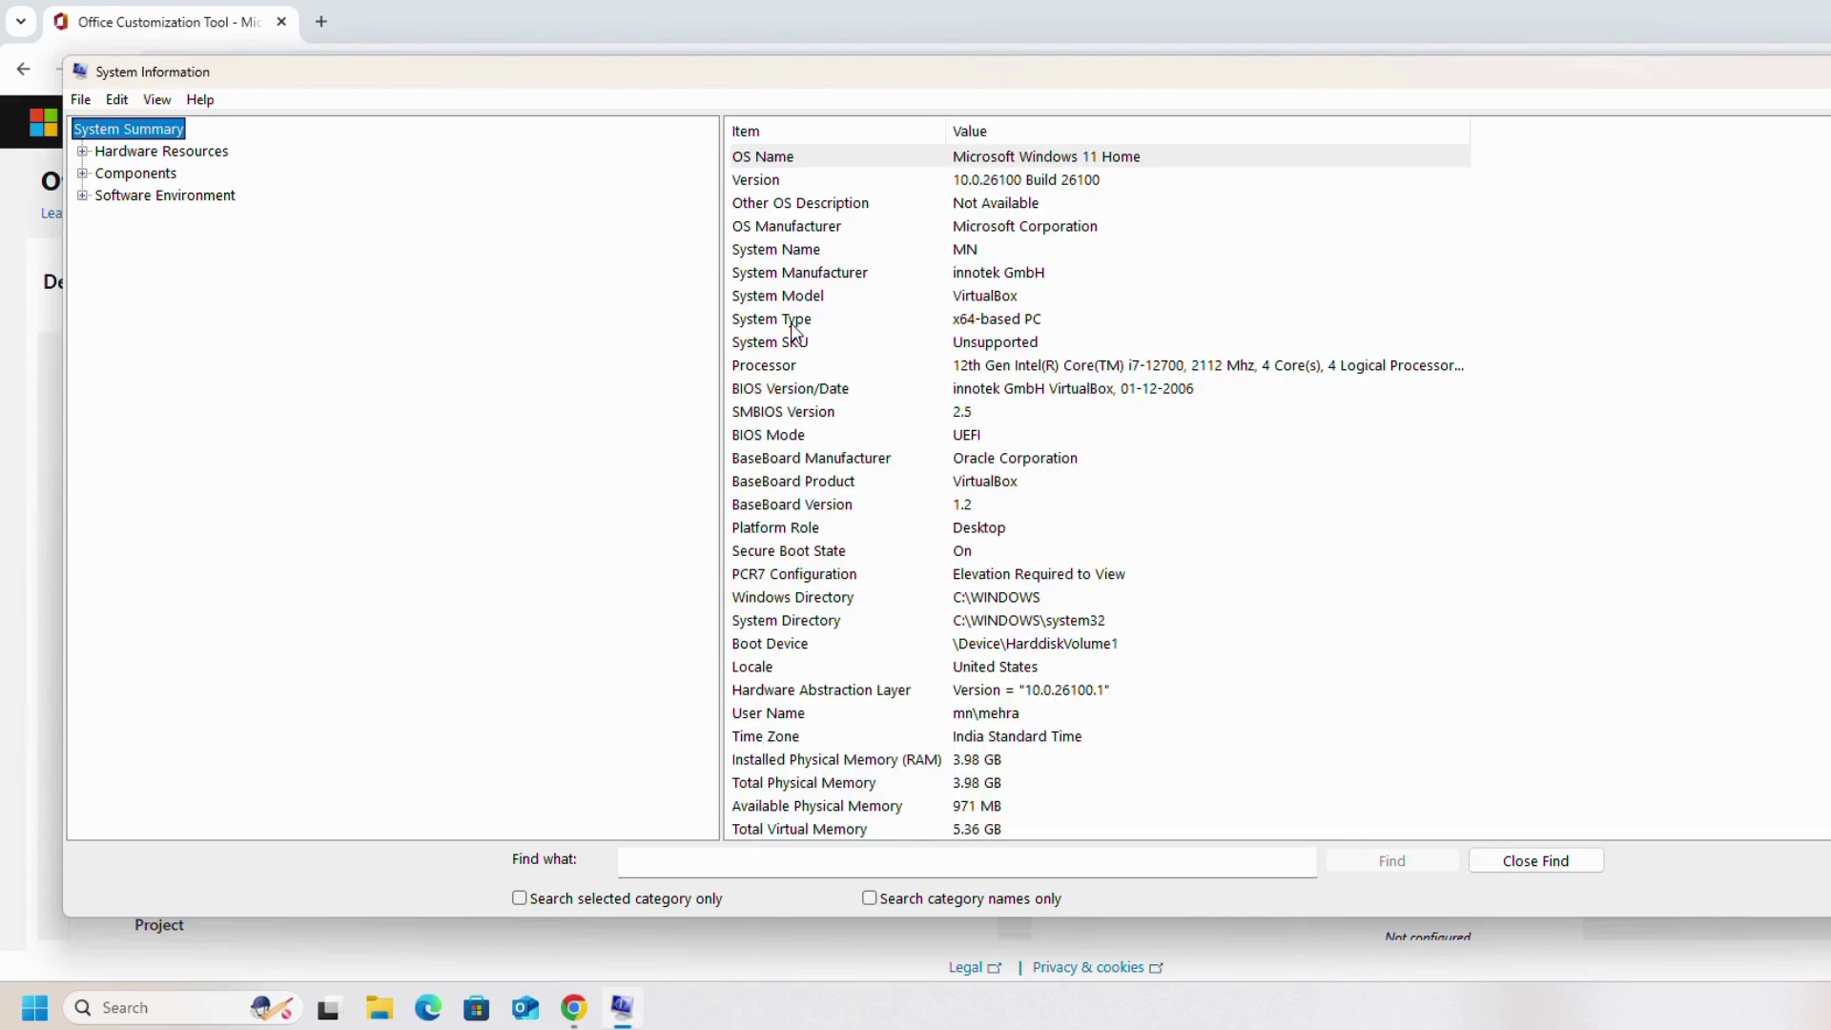
pyautogui.click(798, 324)
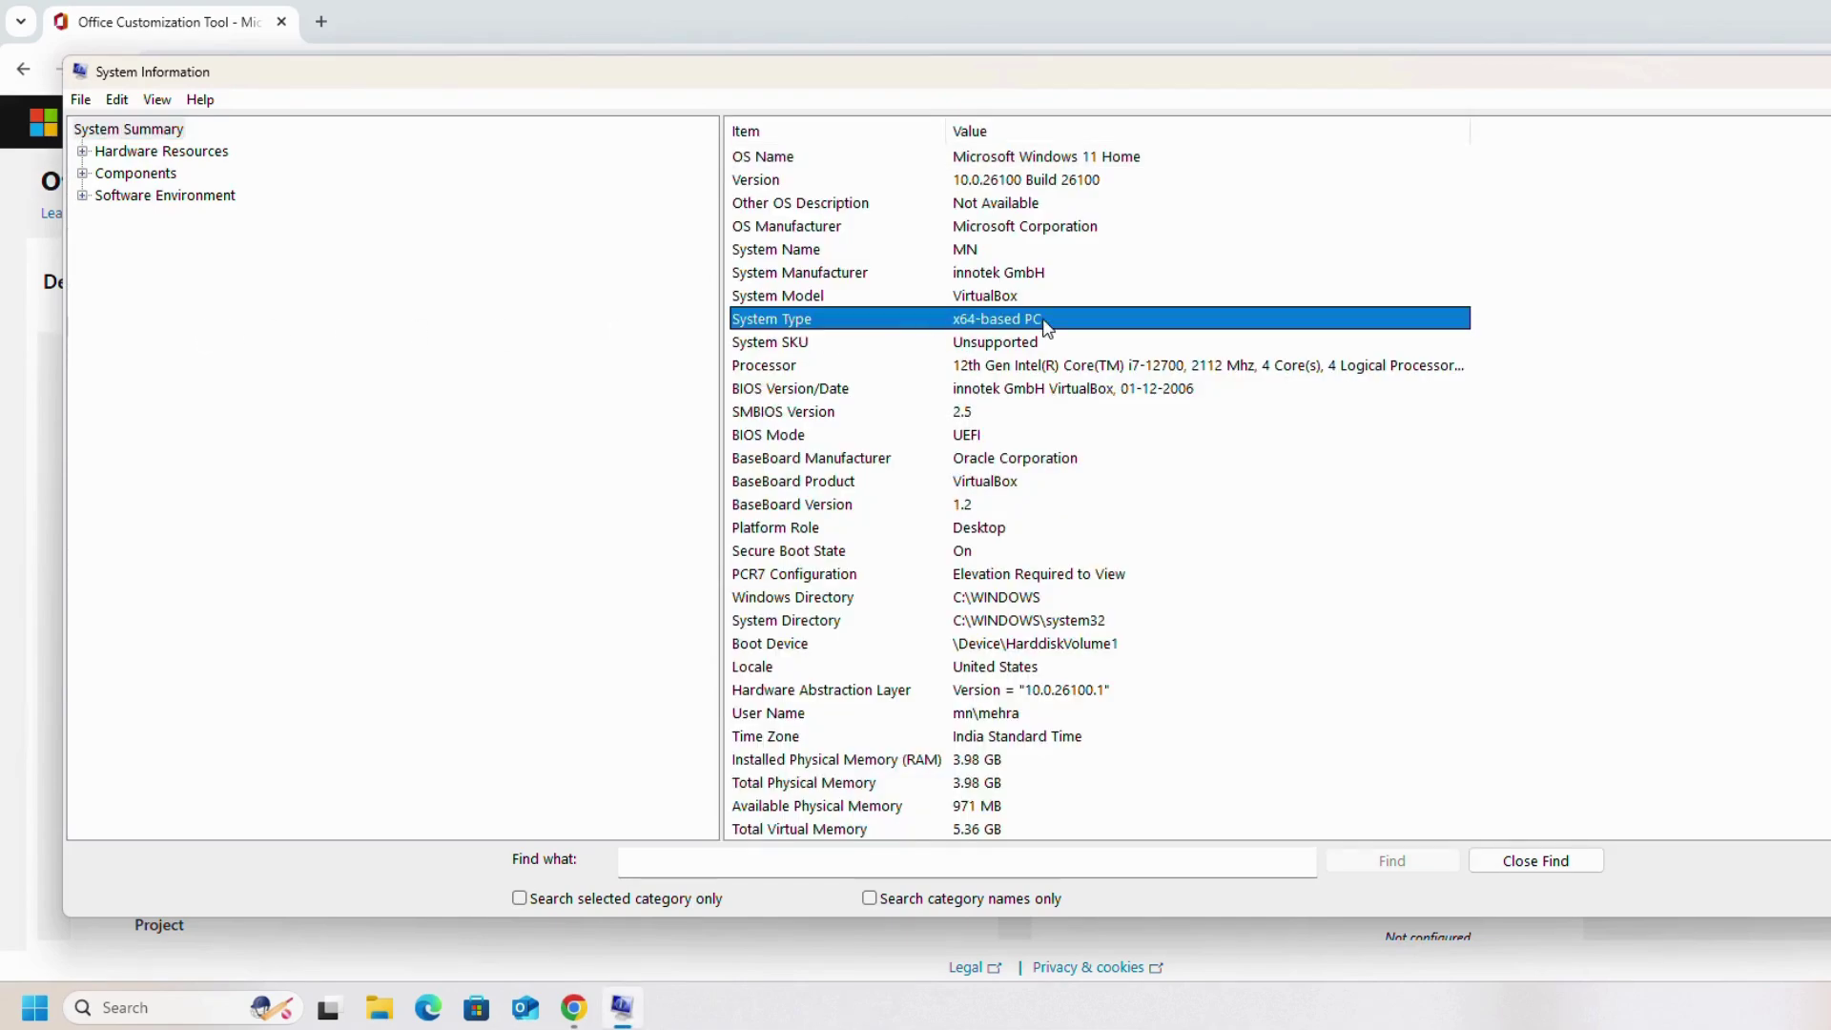
pyautogui.hotkey('alt', 'F4')
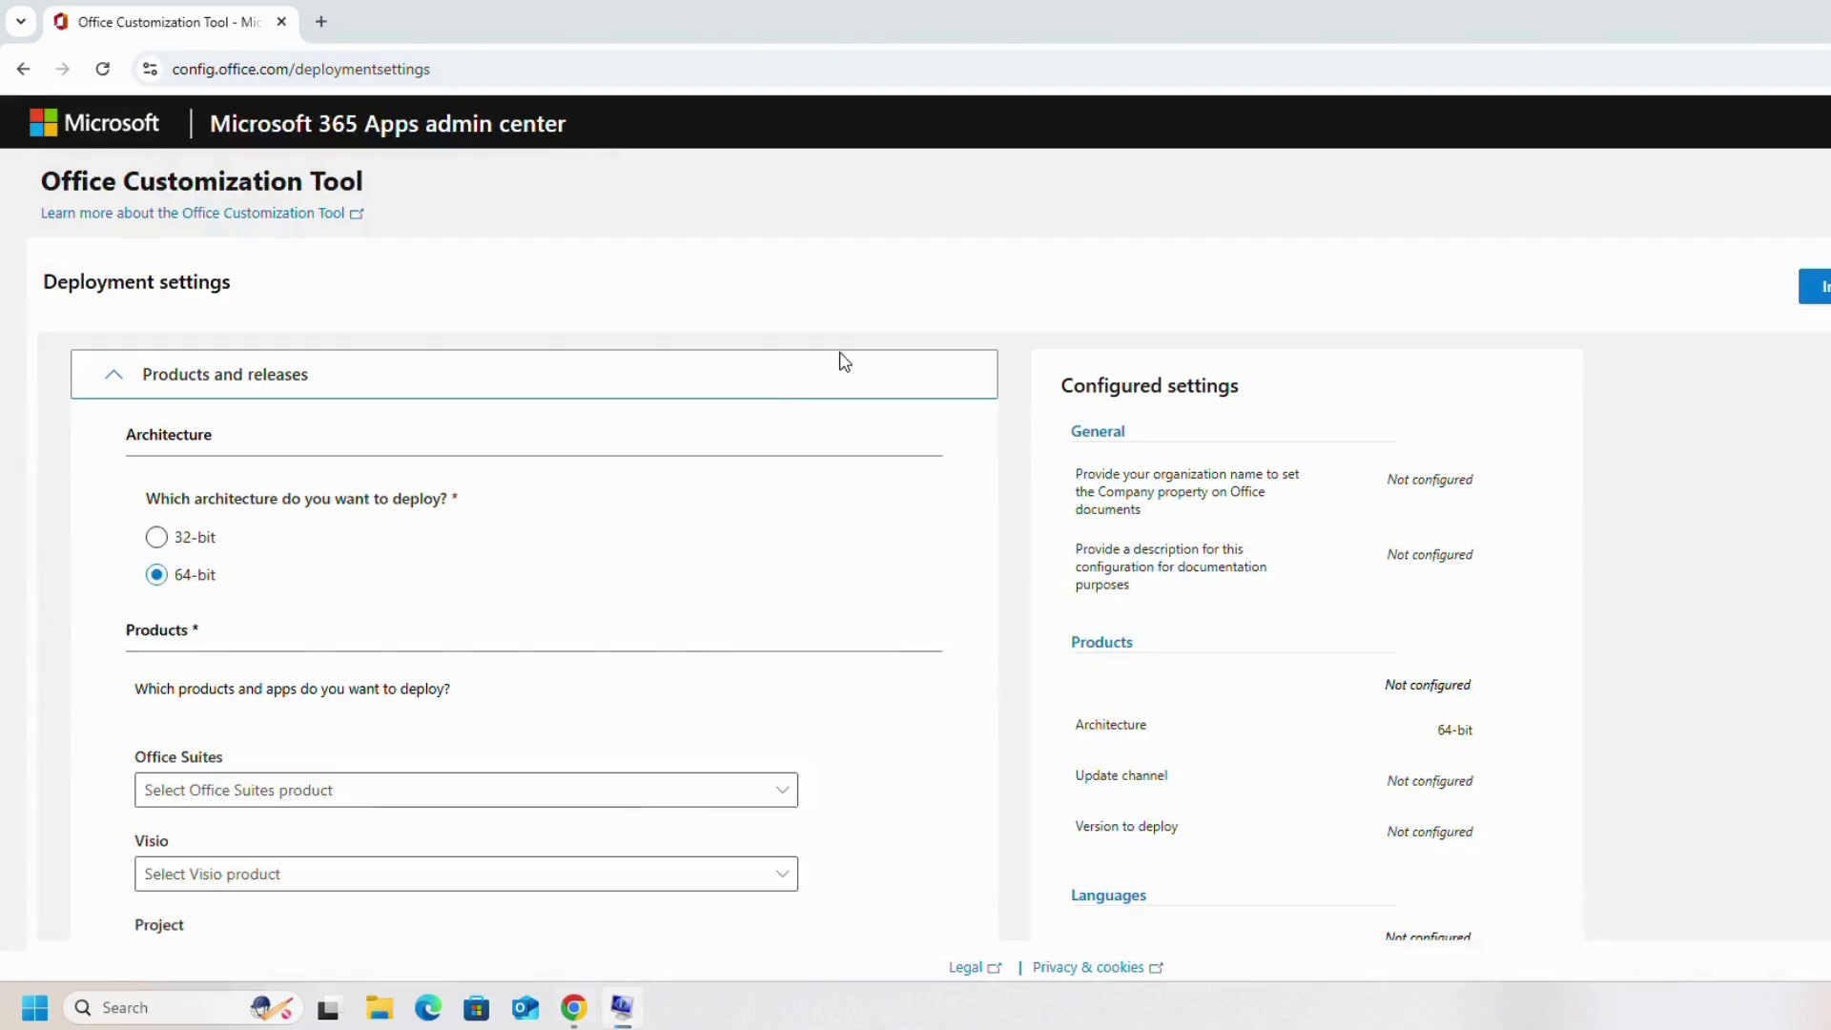
# - Choose Office LTSC Professional Plus 2021 - Volume License as the Office suite
pyautogui.scroll(-3, 348, 532)
pyautogui.click(506, 578)
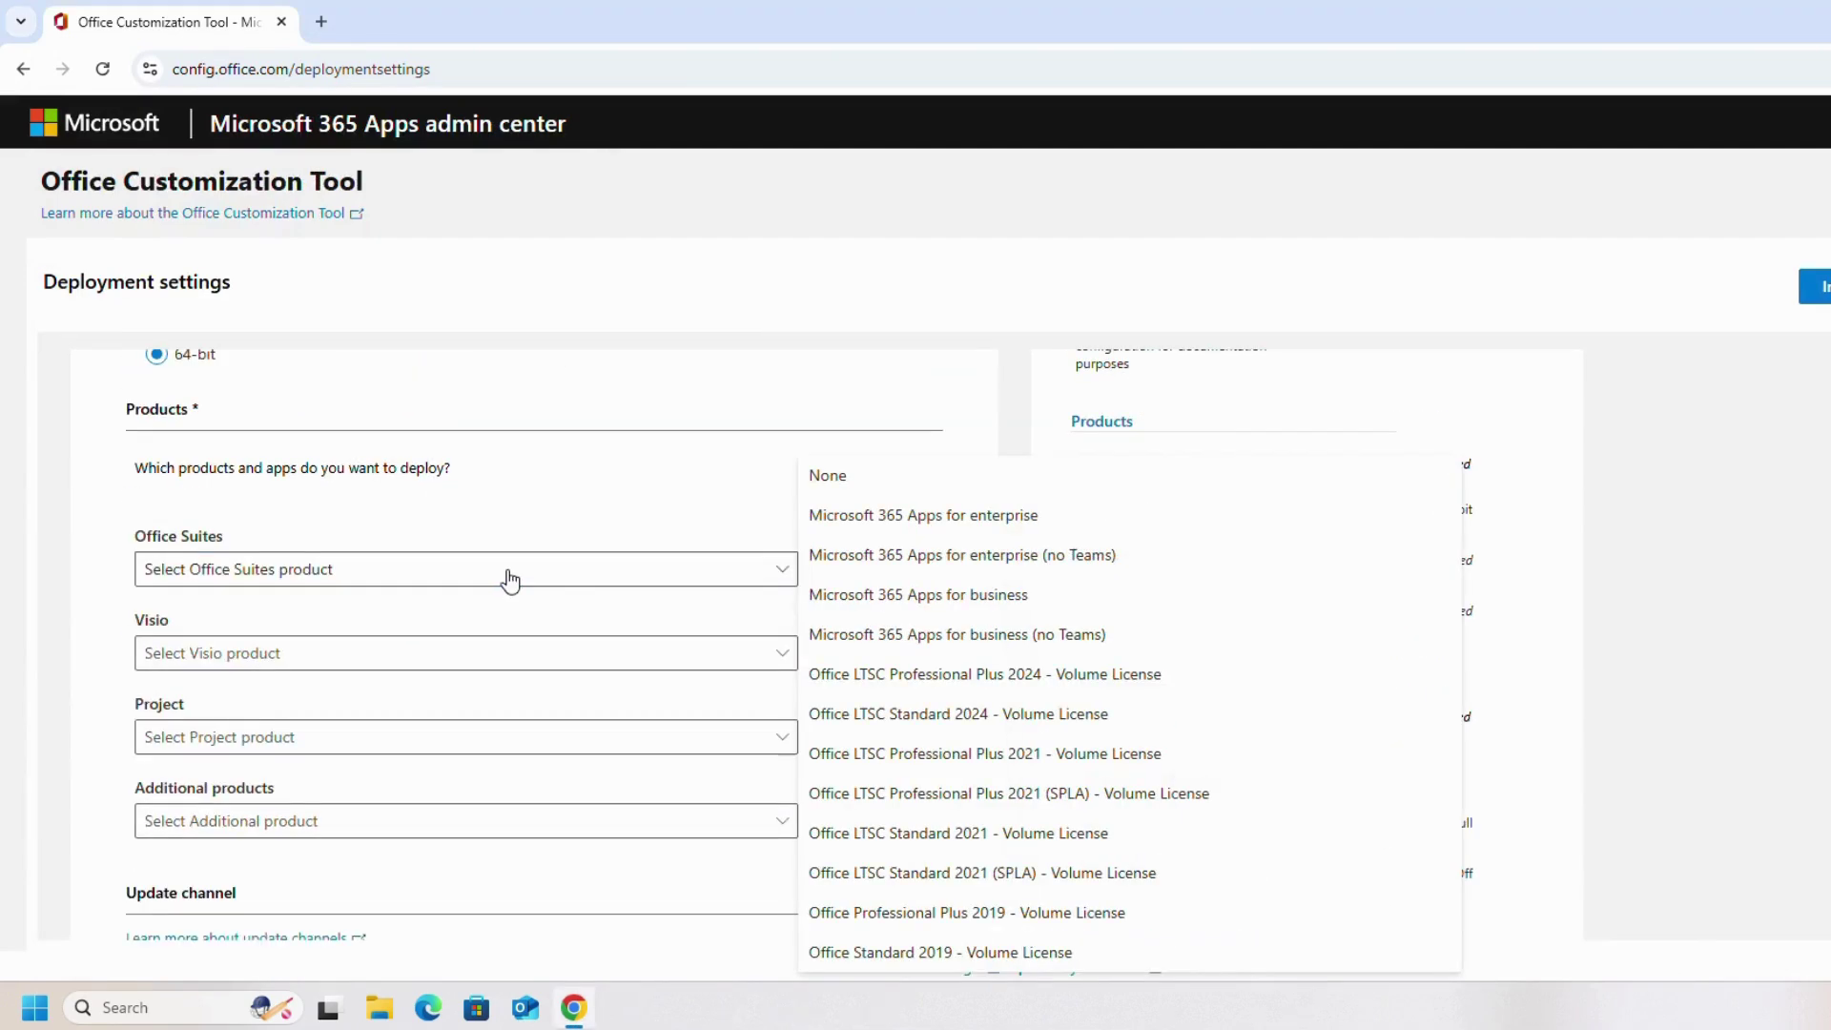
pyautogui.click(1025, 755)
# - Exclude Publisher and OneDrive Desktop from the products and continue to Language
pyautogui.scroll(-3, 520, 658)
pyautogui.scroll(-3, 513, 656)
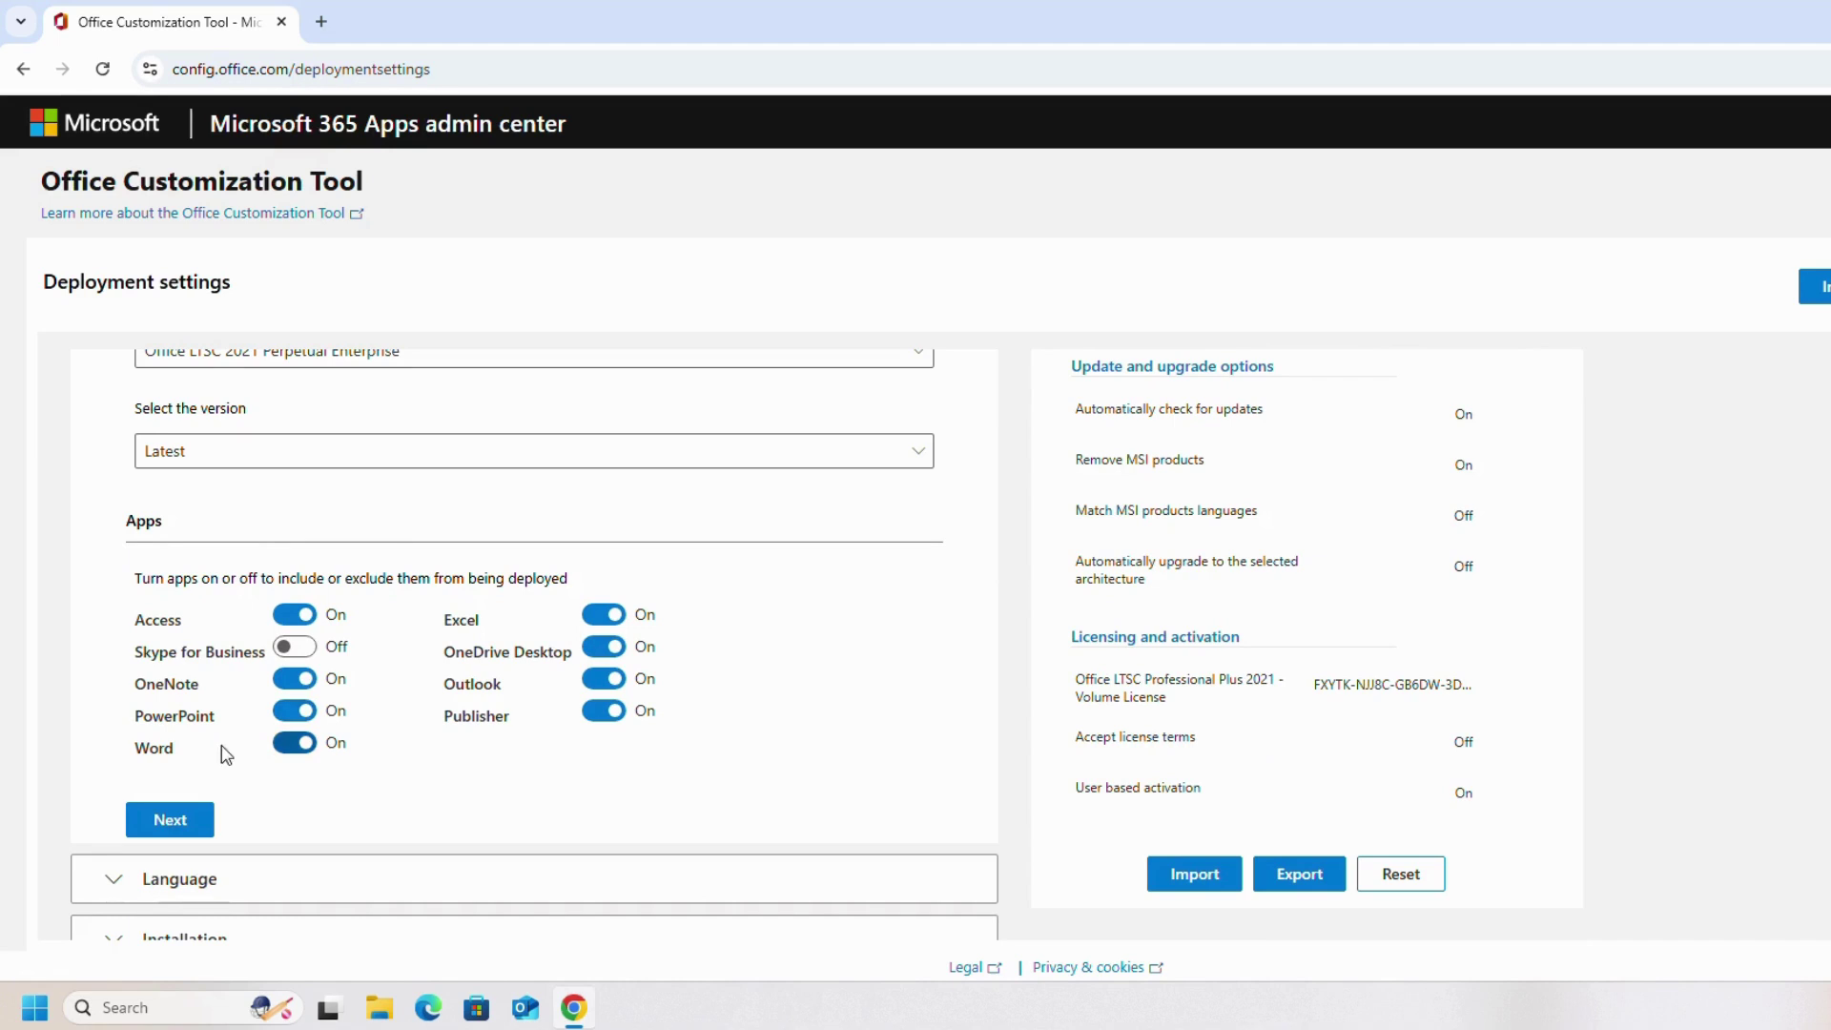
pyautogui.click(603, 717)
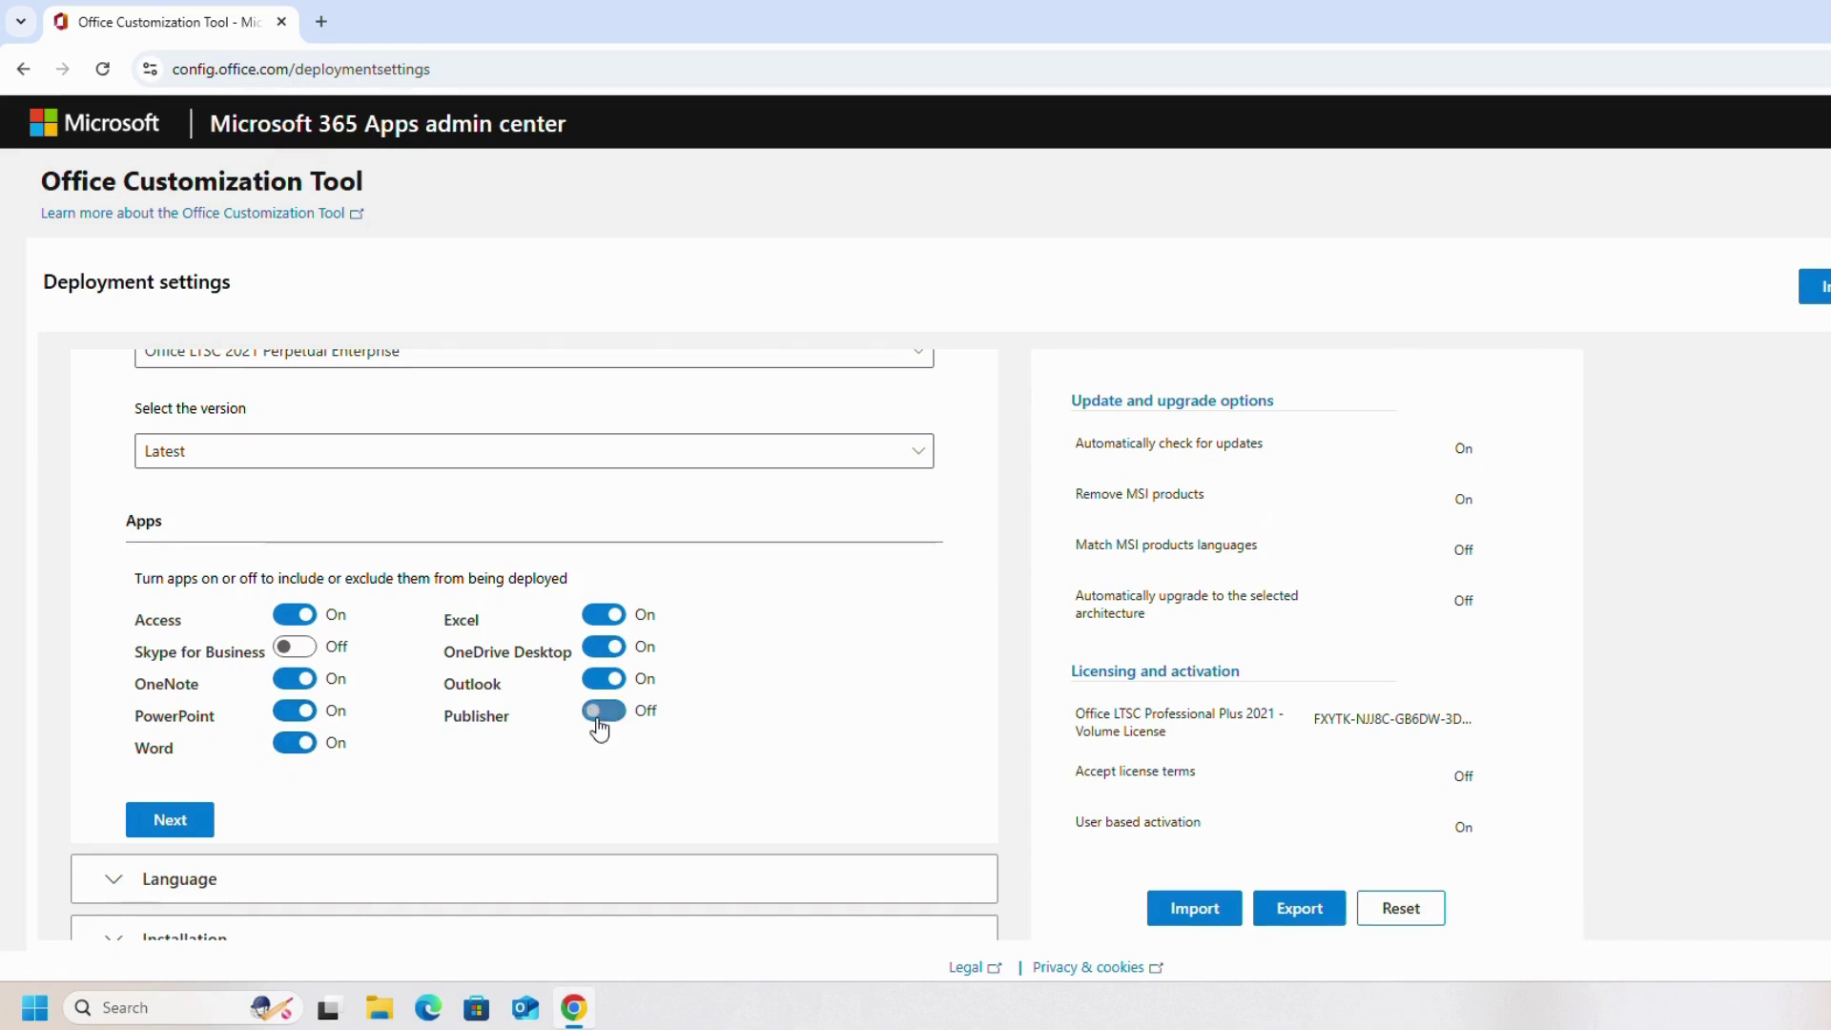
pyautogui.click(603, 647)
pyautogui.click(170, 820)
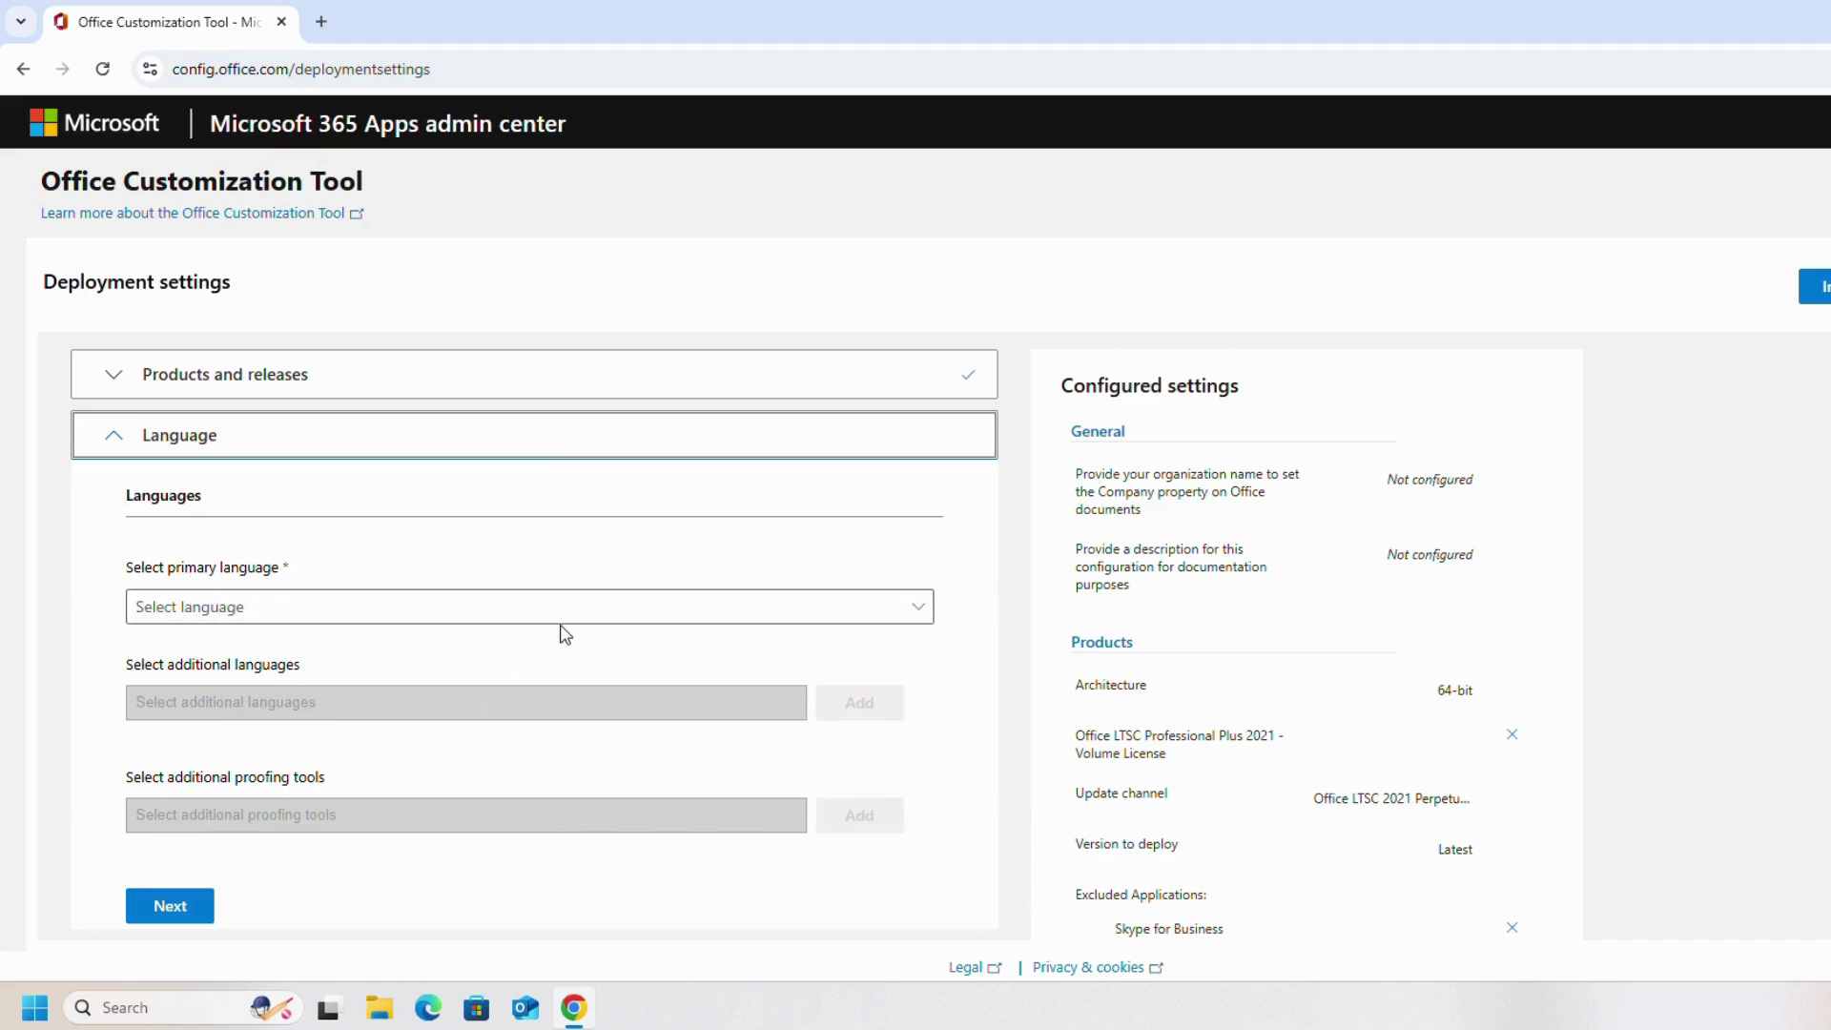
# - Set English (United States) as the primary language
pyautogui.click(584, 608)
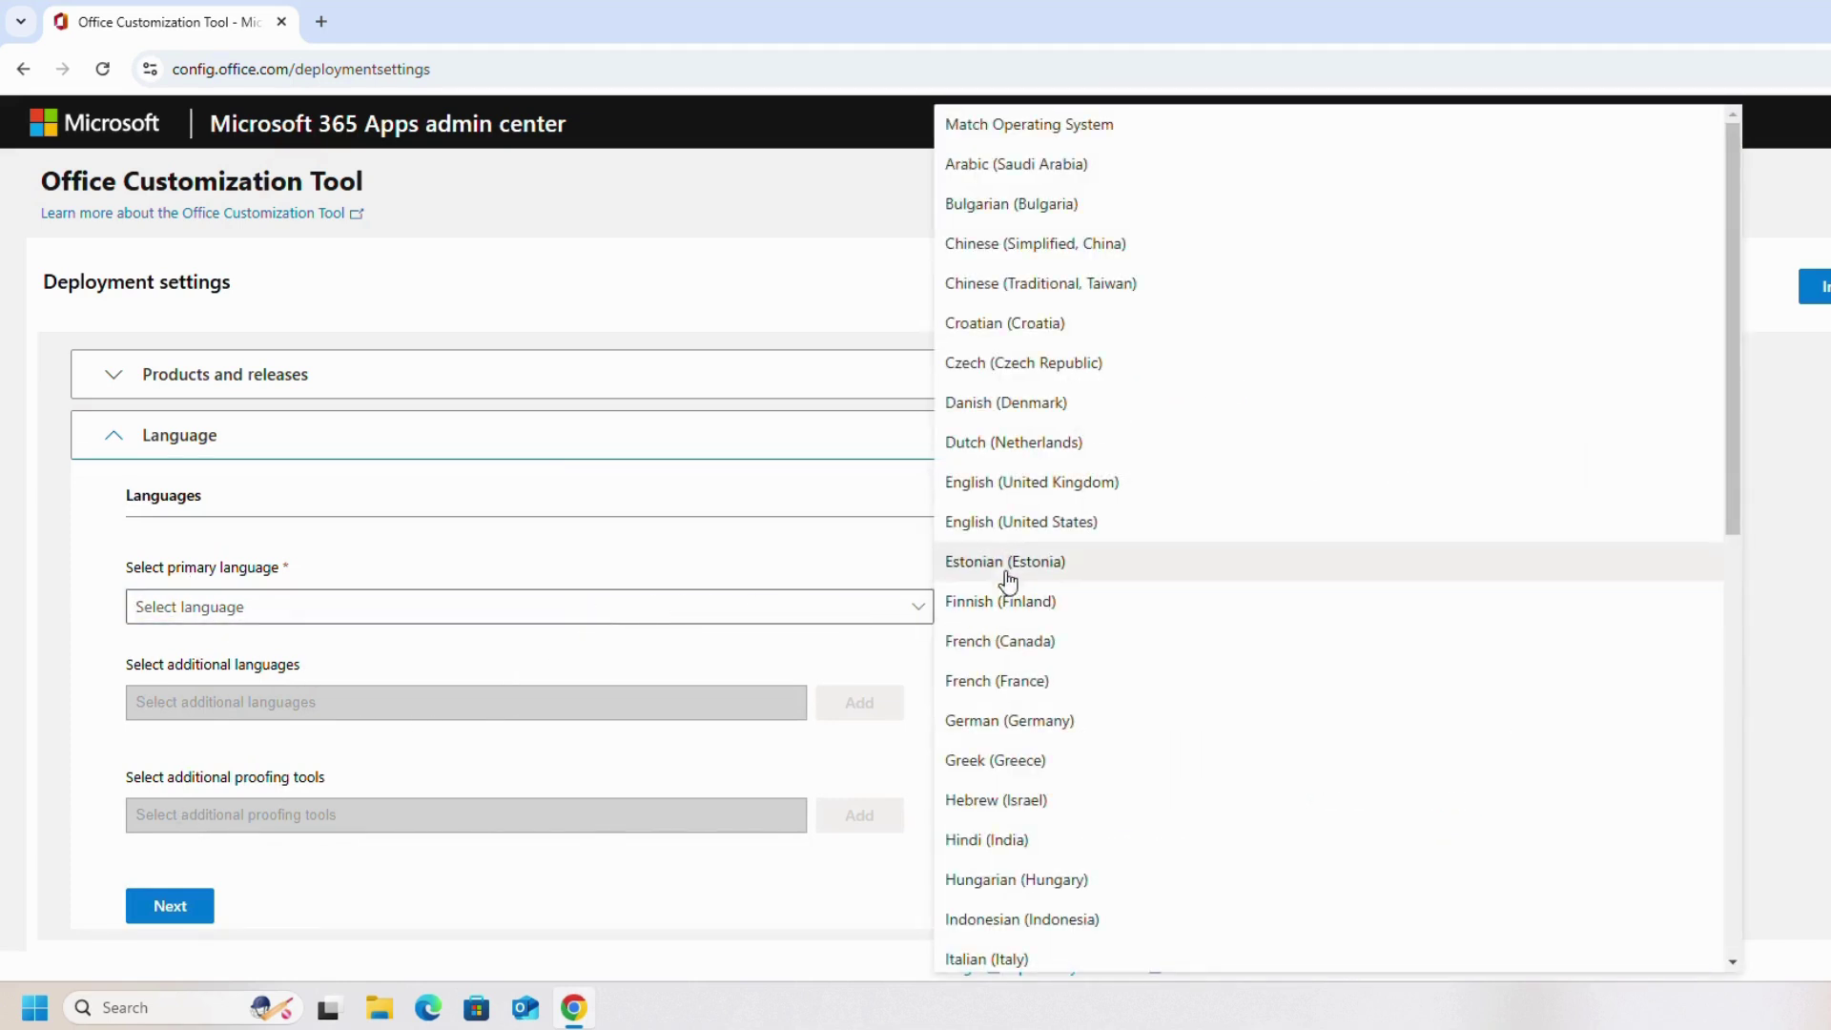
pyautogui.click(1008, 539)
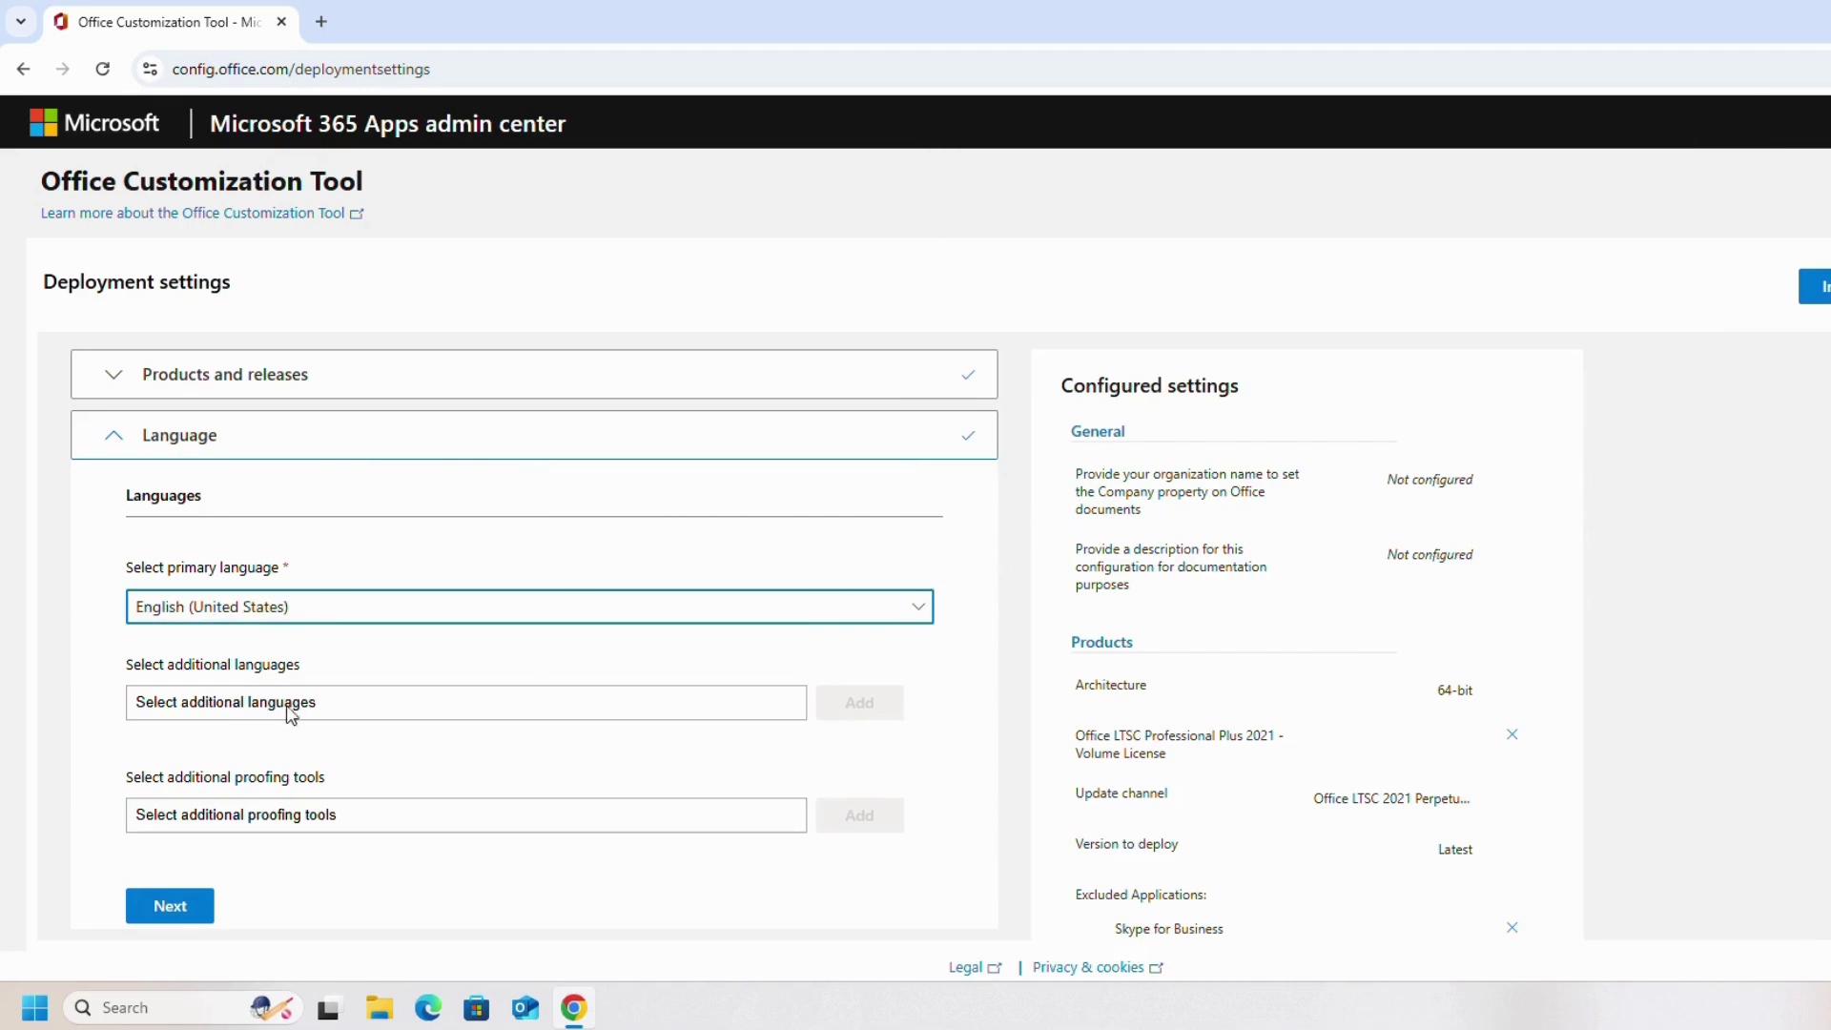
pyautogui.click(164, 904)
# - Turn off automatic update checks and removal of older MSI Office versions
pyautogui.scroll(-2, 233, 558)
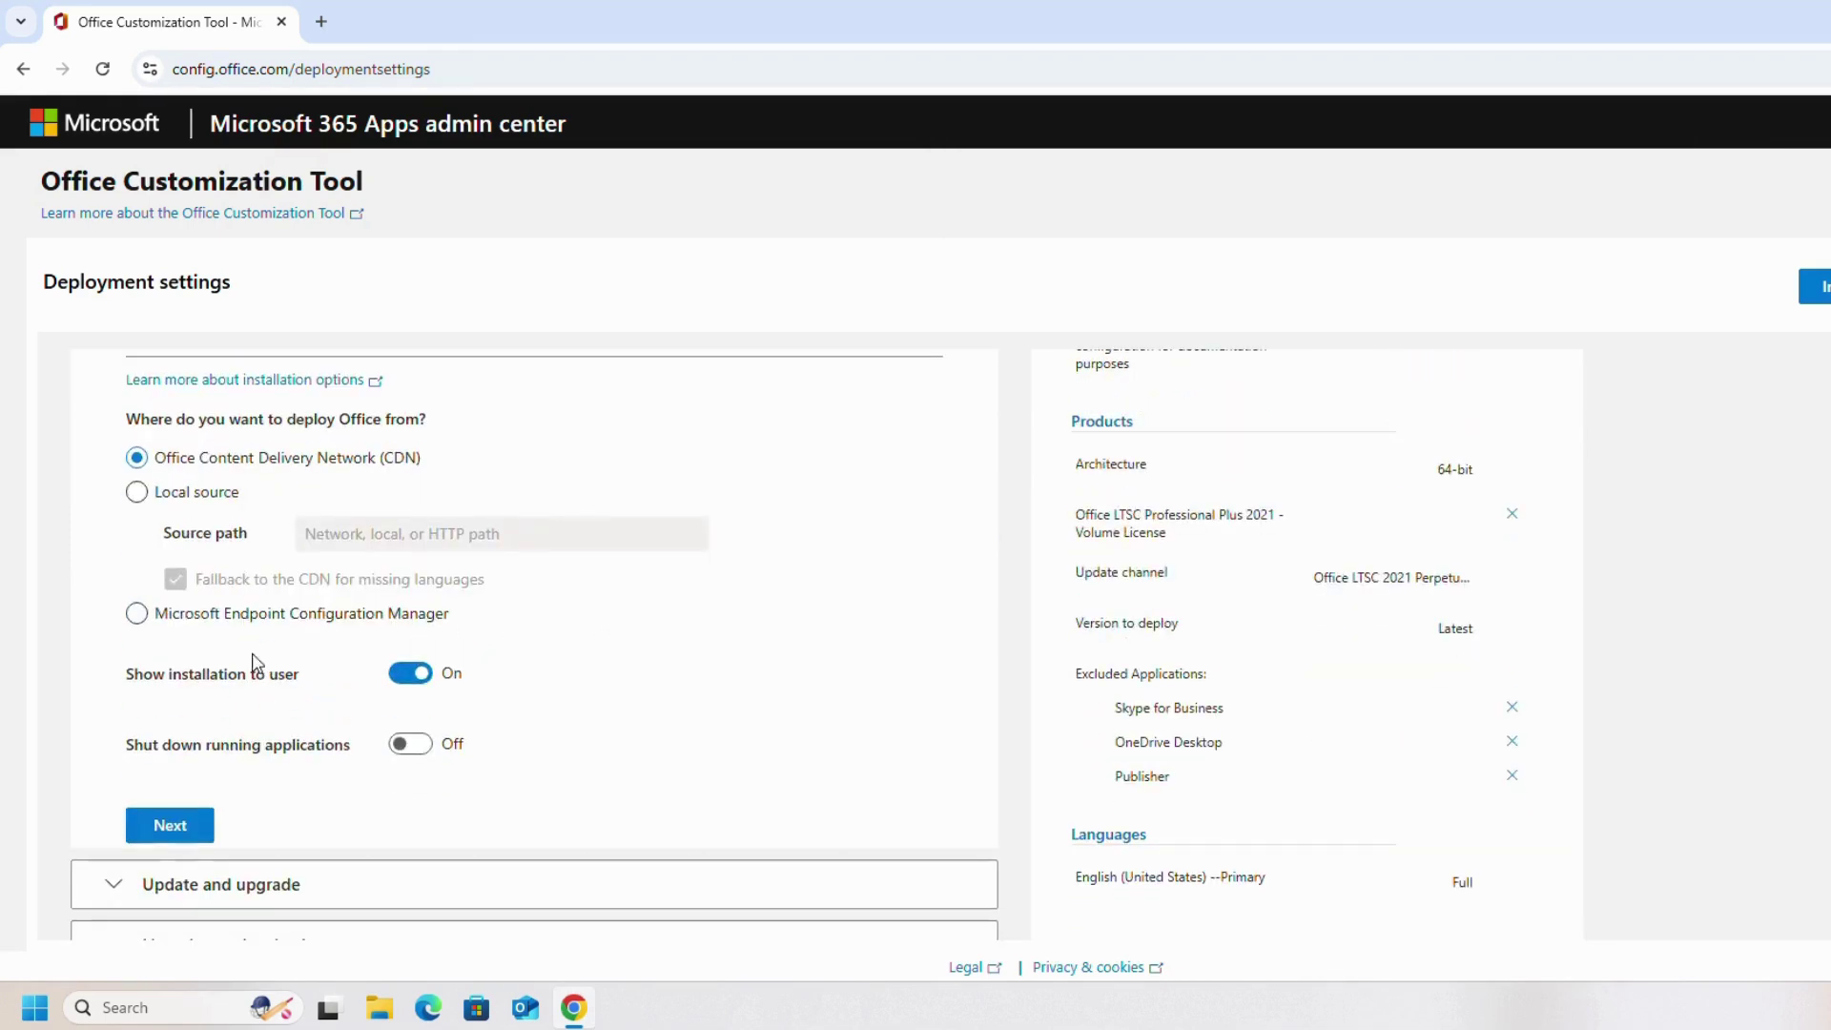
pyautogui.click(181, 832)
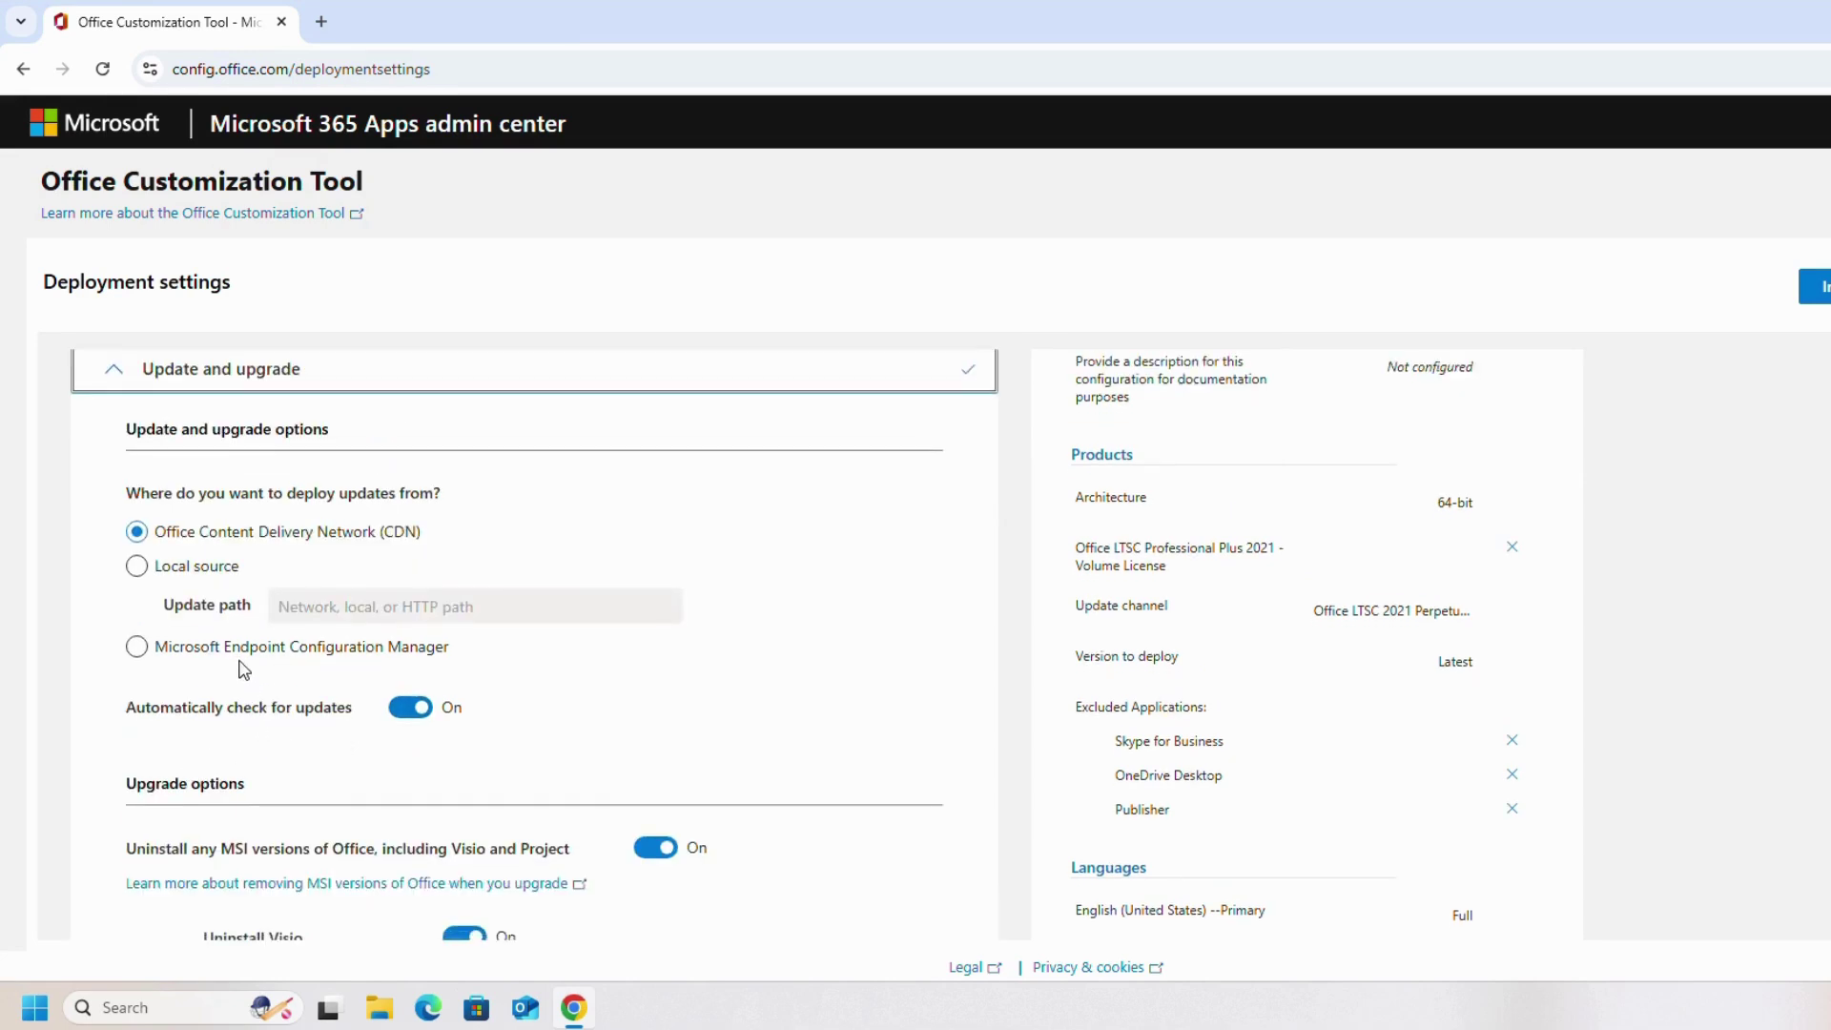
pyautogui.scroll(-3, 323, 600)
pyautogui.click(399, 385)
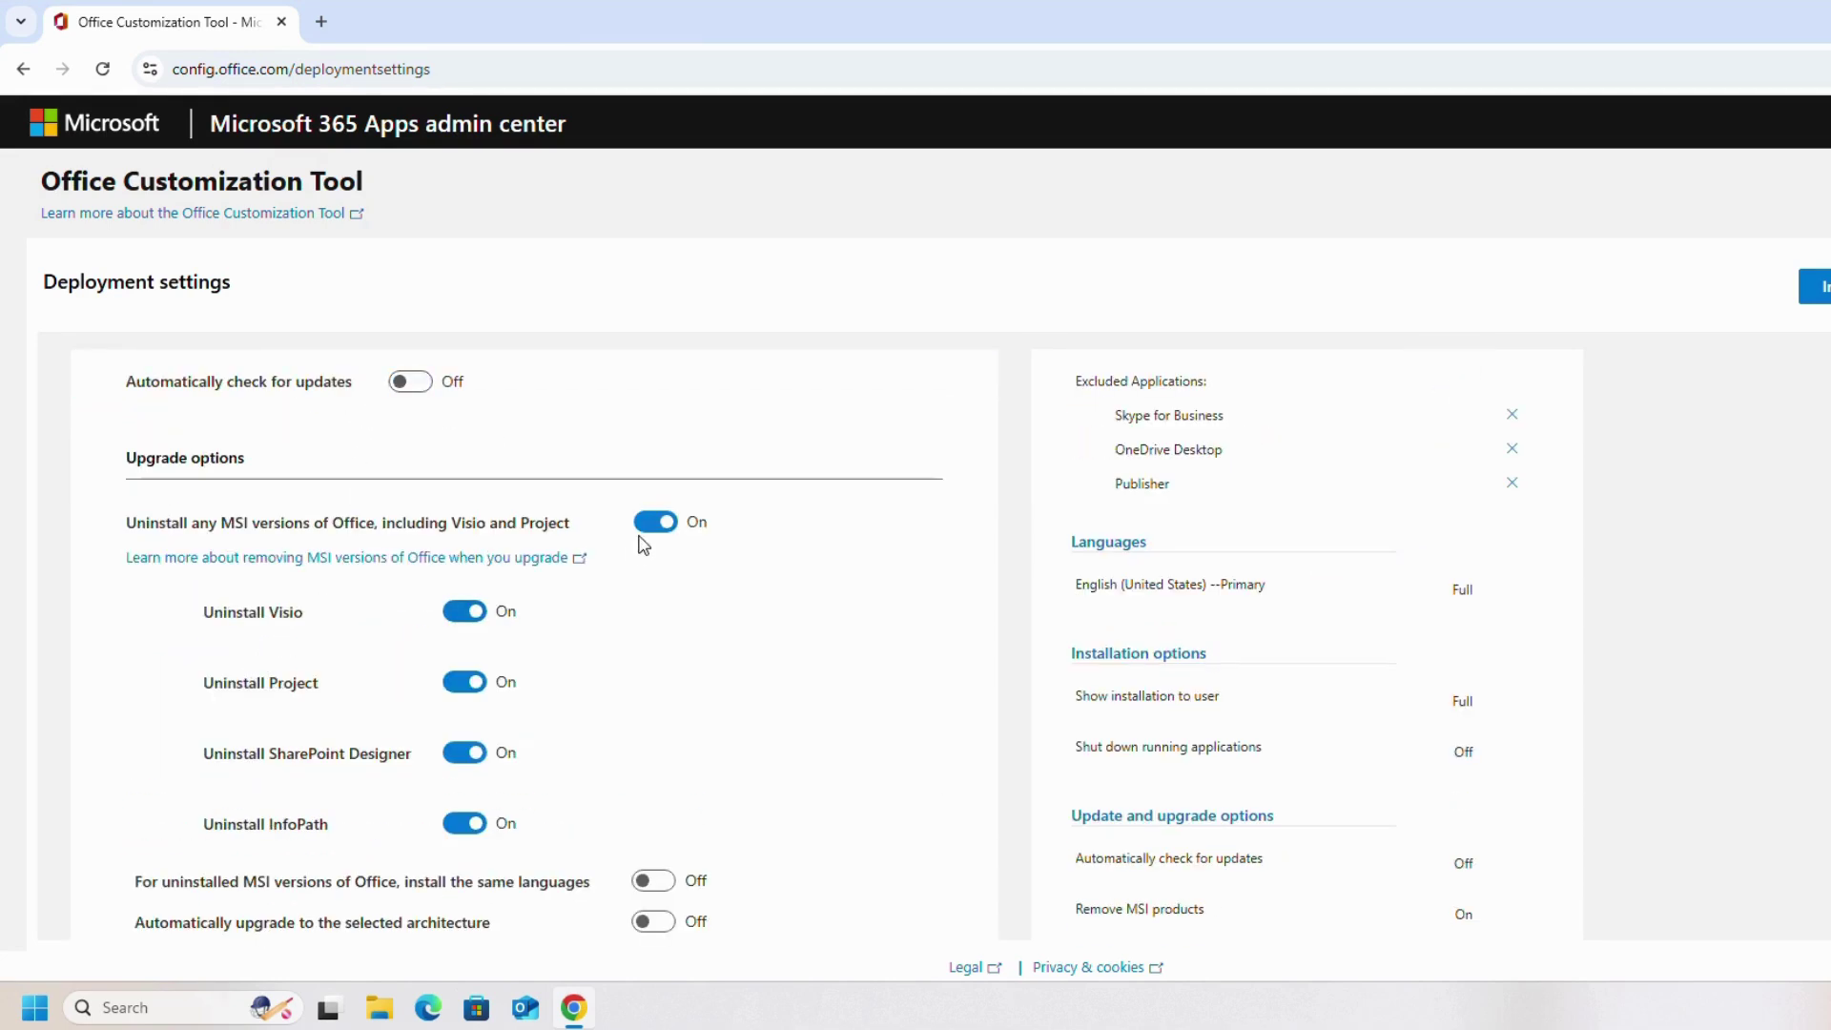
pyautogui.click(649, 524)
# - Accept defaults for licensing, general settings and application preferences, then finish the configuration
pyautogui.scroll(-4, 572, 577)
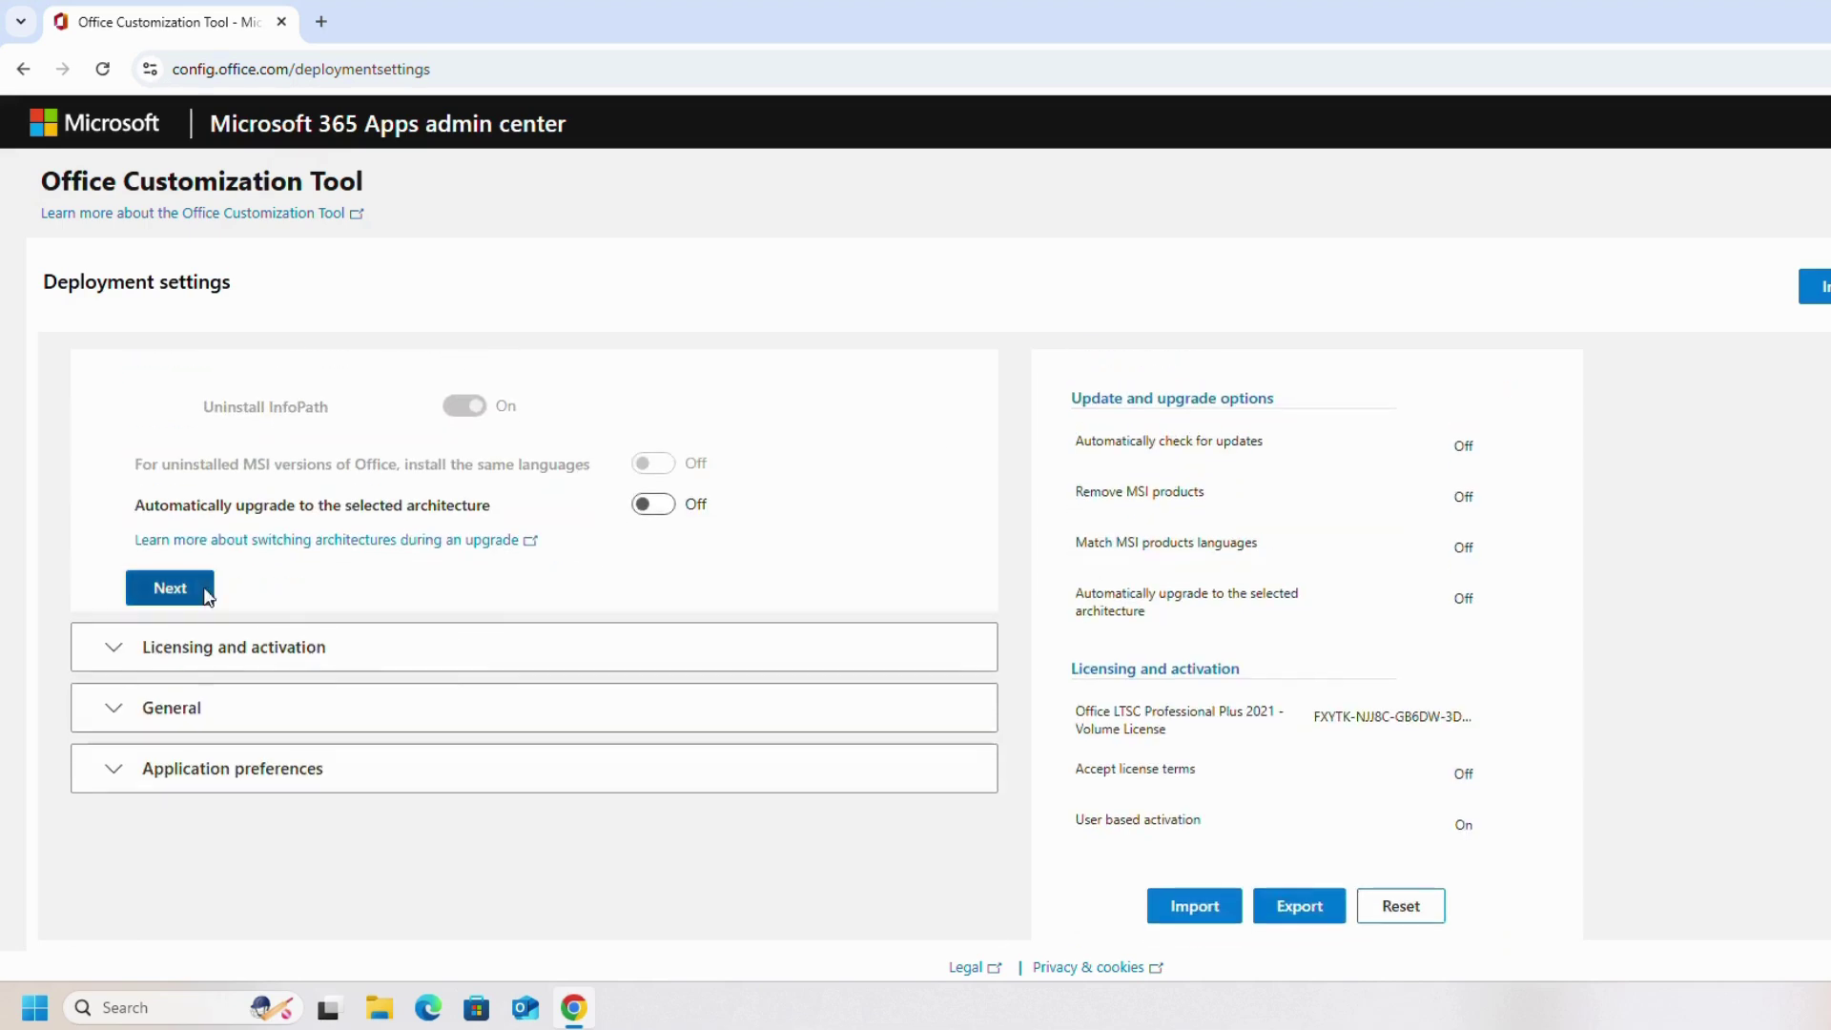
pyautogui.click(204, 587)
pyautogui.scroll(-4, 324, 647)
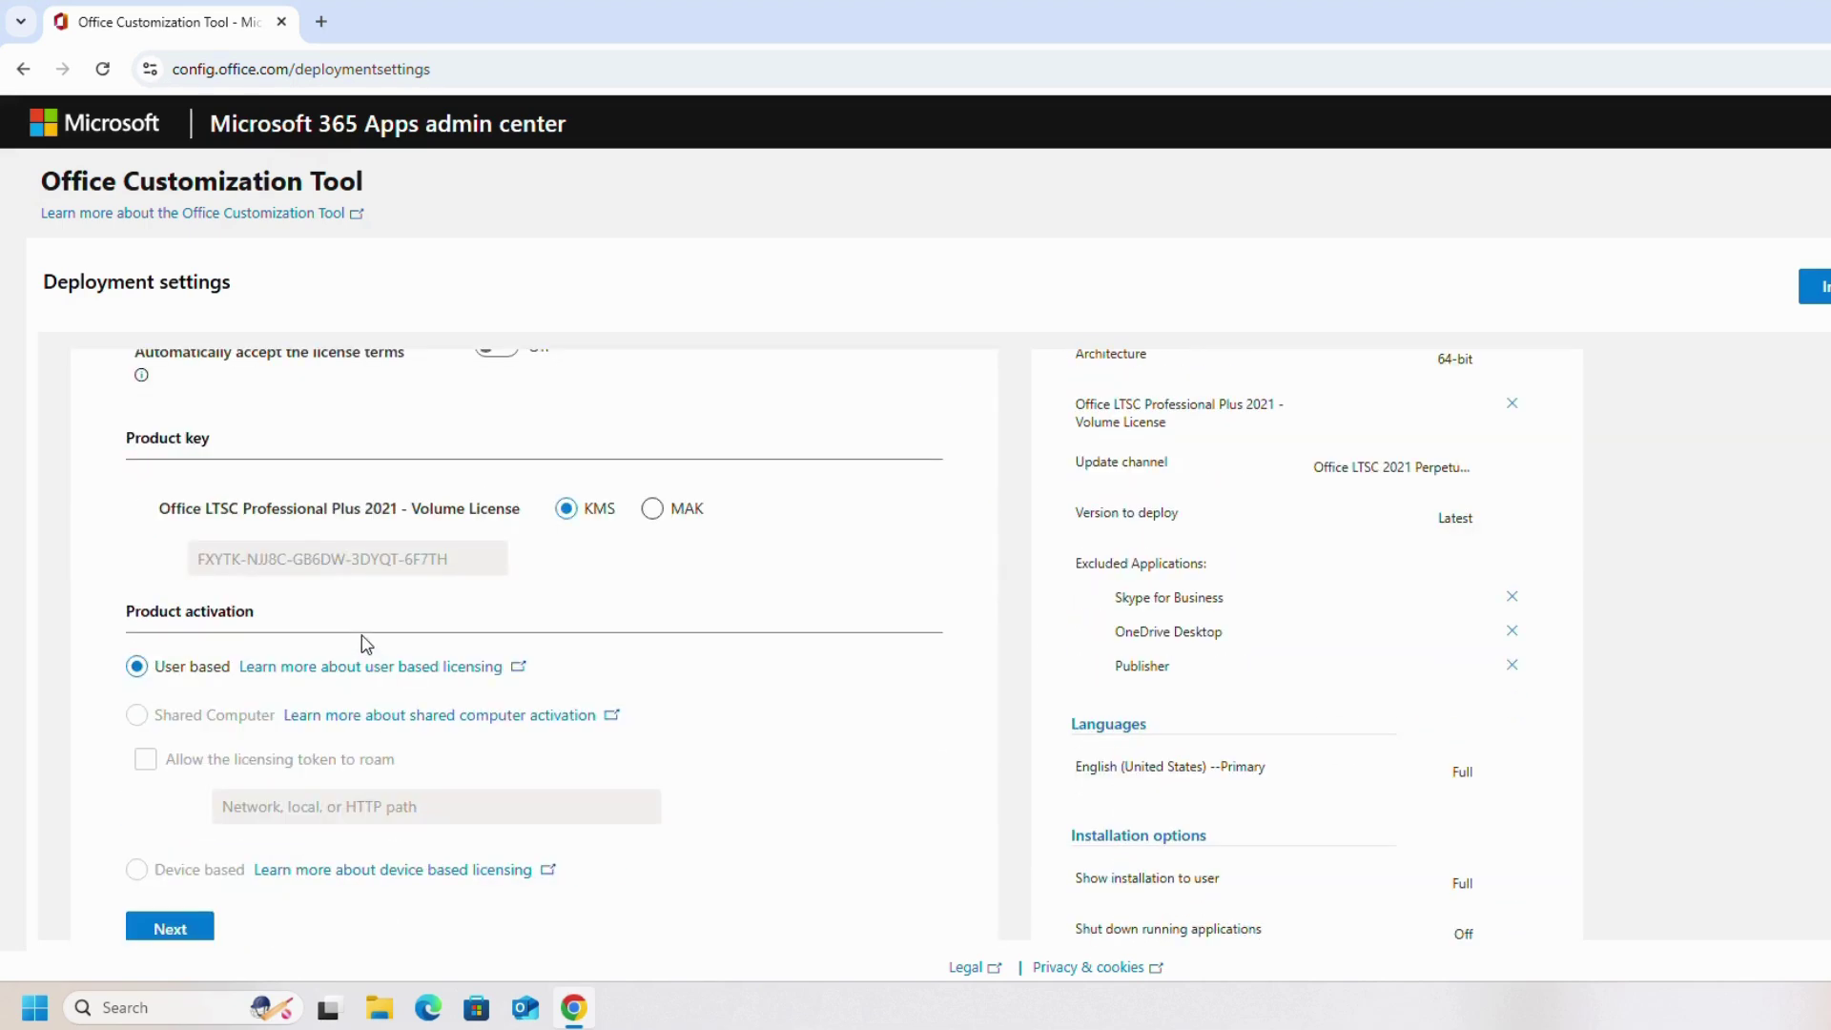
pyautogui.scroll(-2, 368, 645)
pyautogui.click(189, 710)
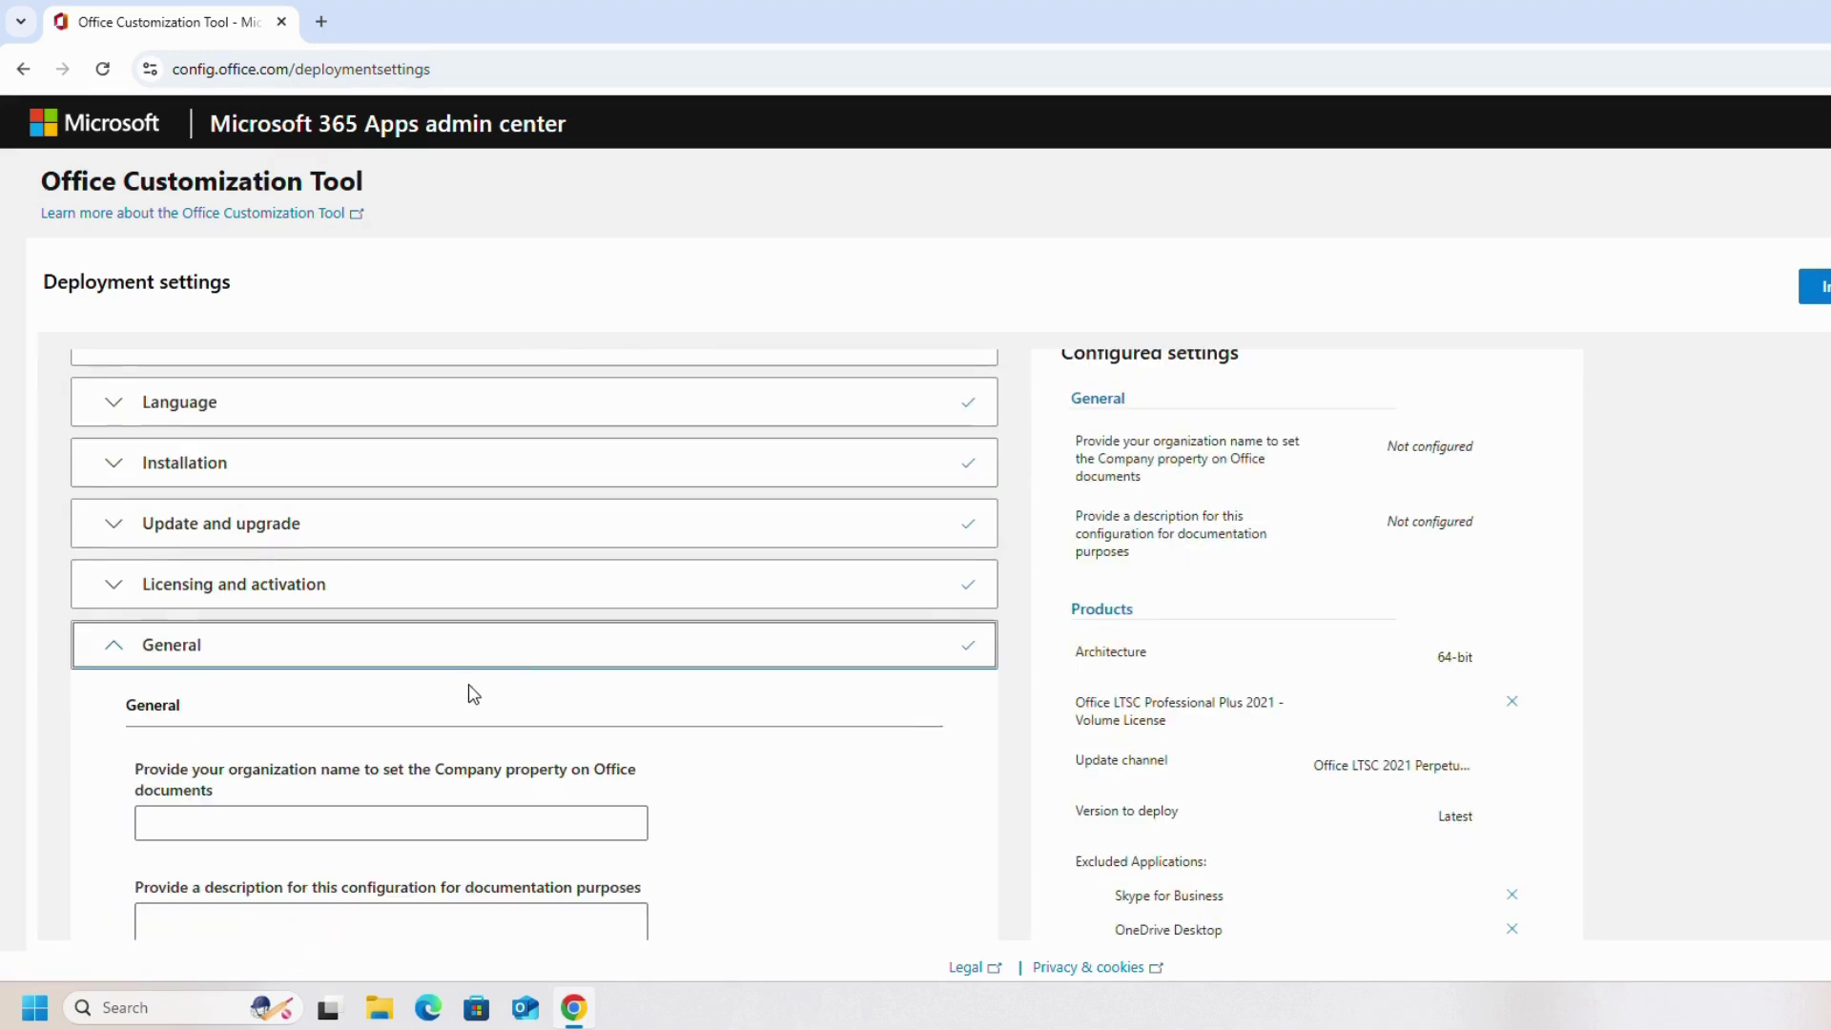
pyautogui.scroll(-5, 515, 682)
pyautogui.click(160, 419)
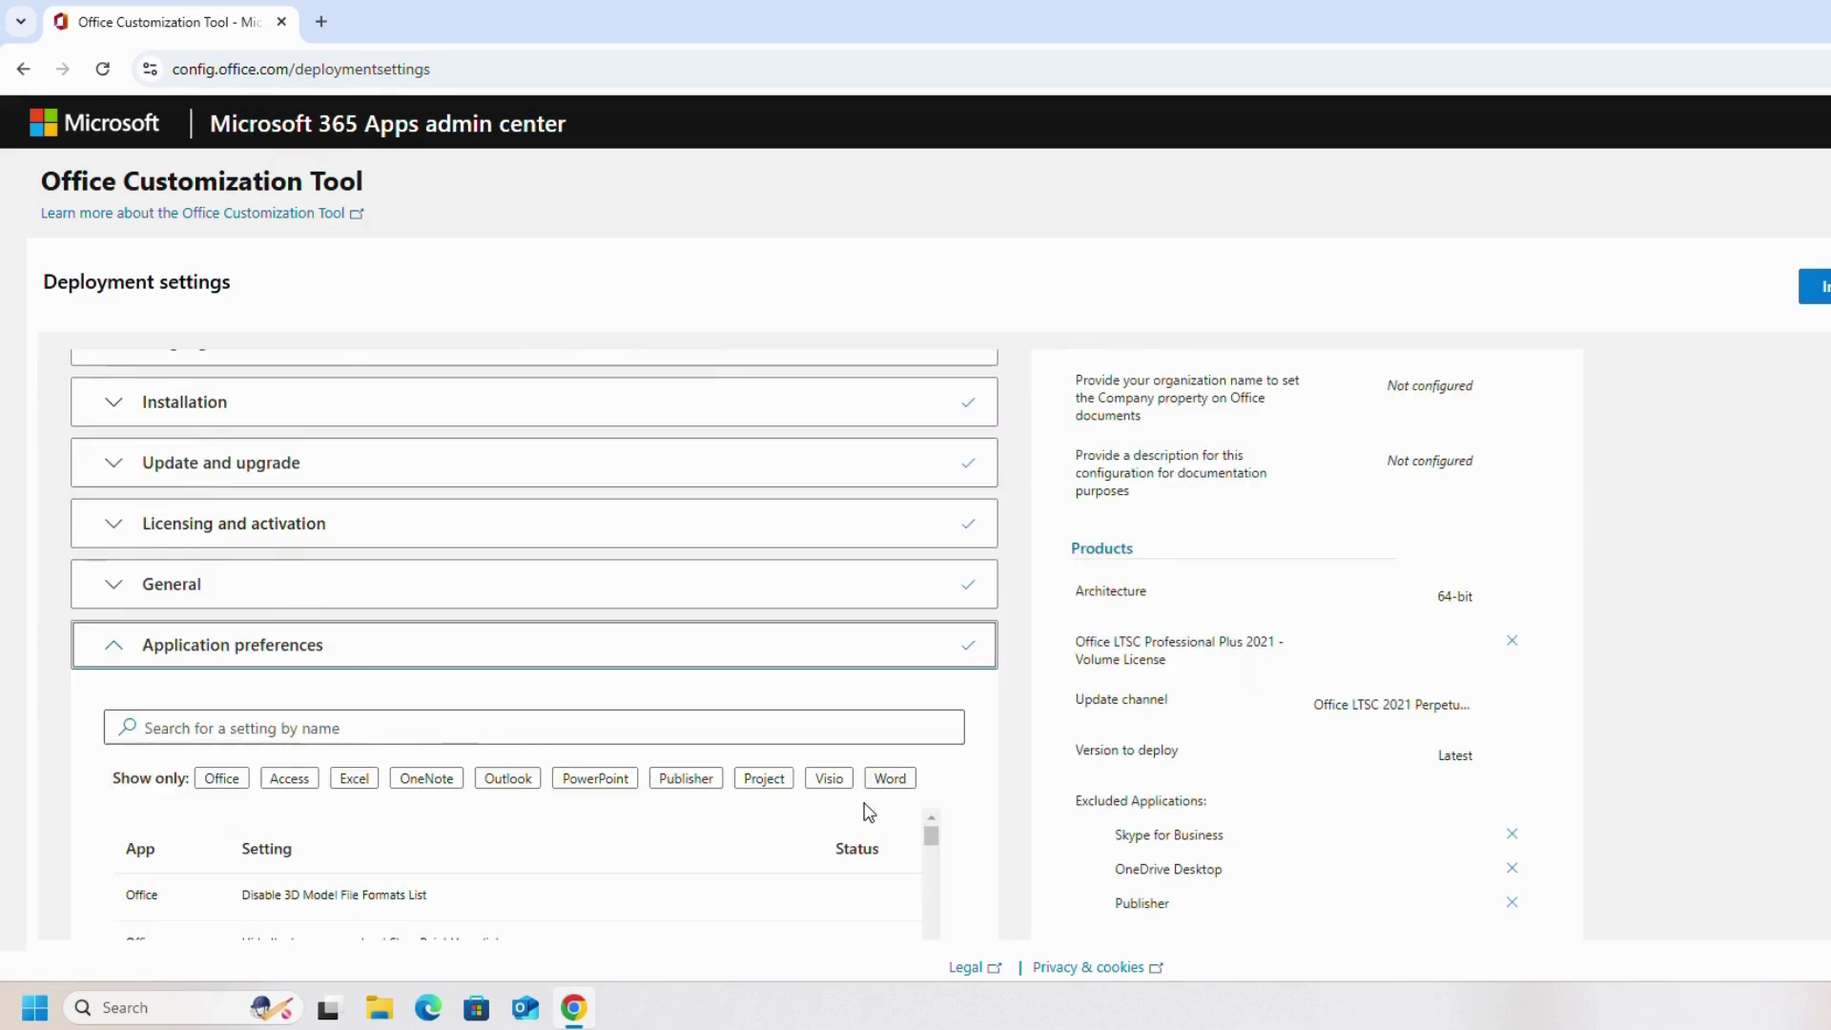
pyautogui.scroll(-10, 858, 744)
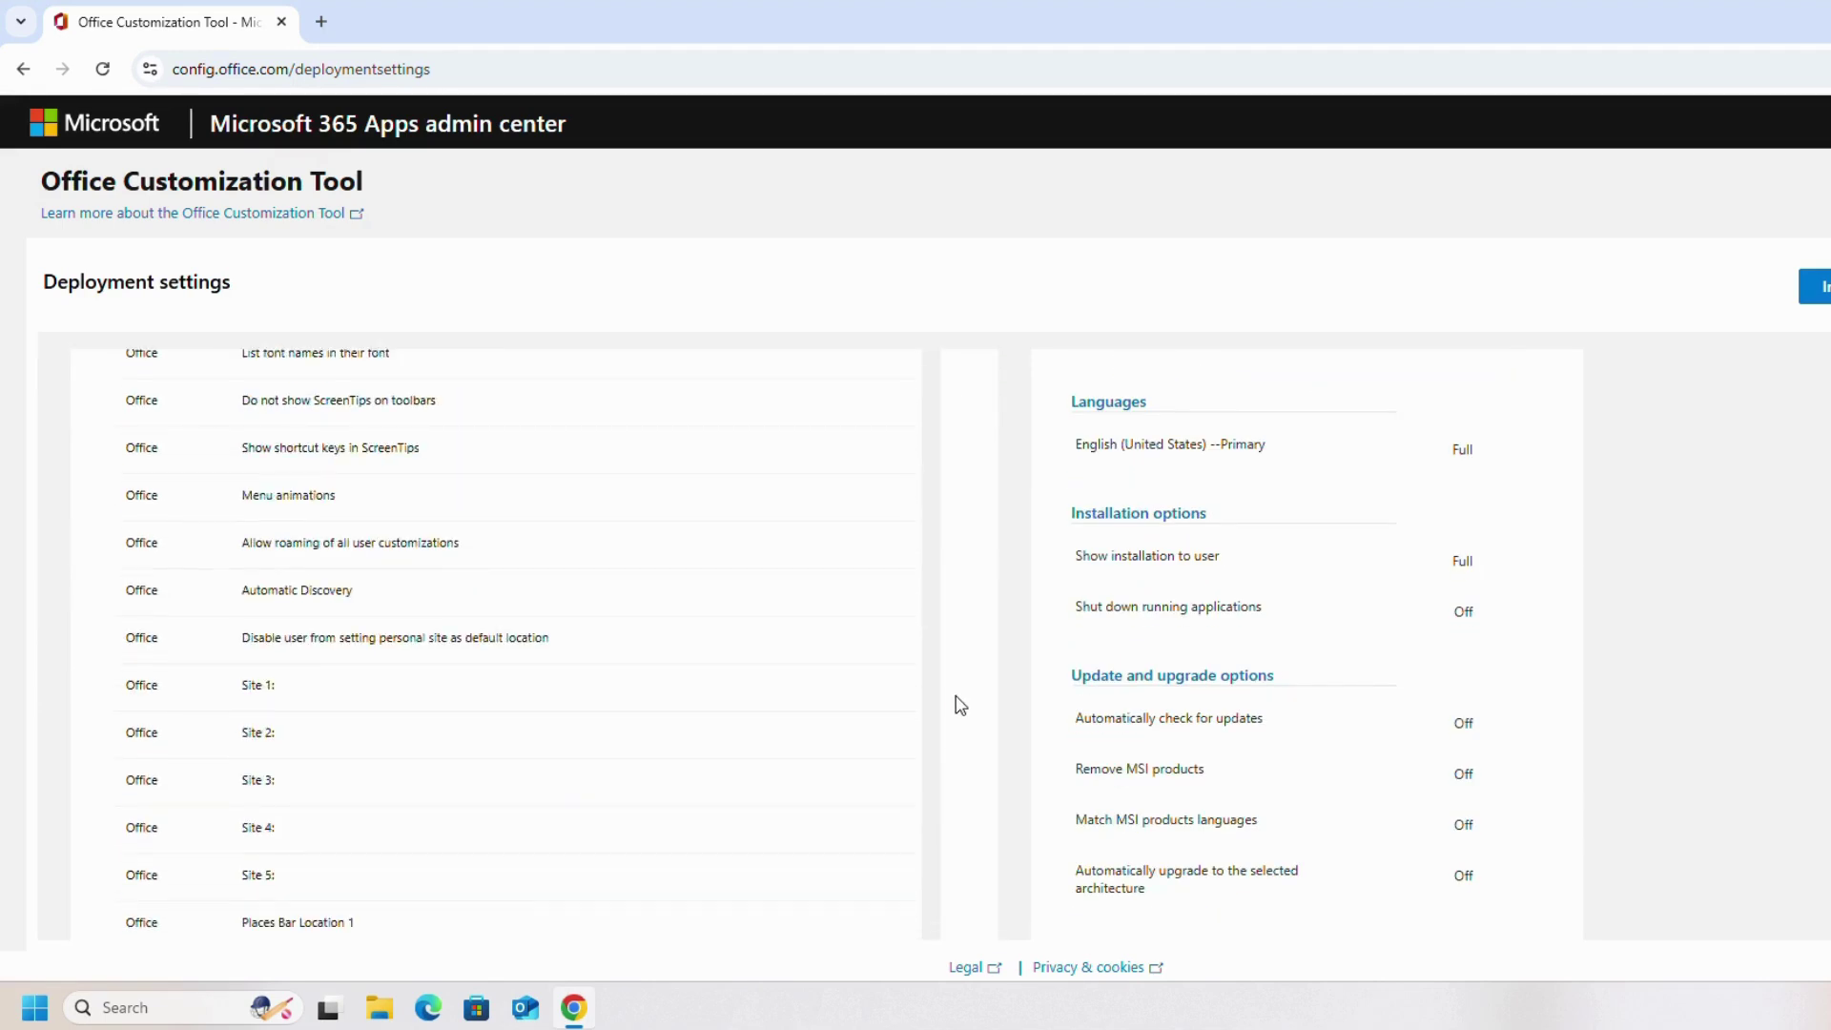
pyautogui.scroll(-3, 959, 706)
pyautogui.click(176, 897)
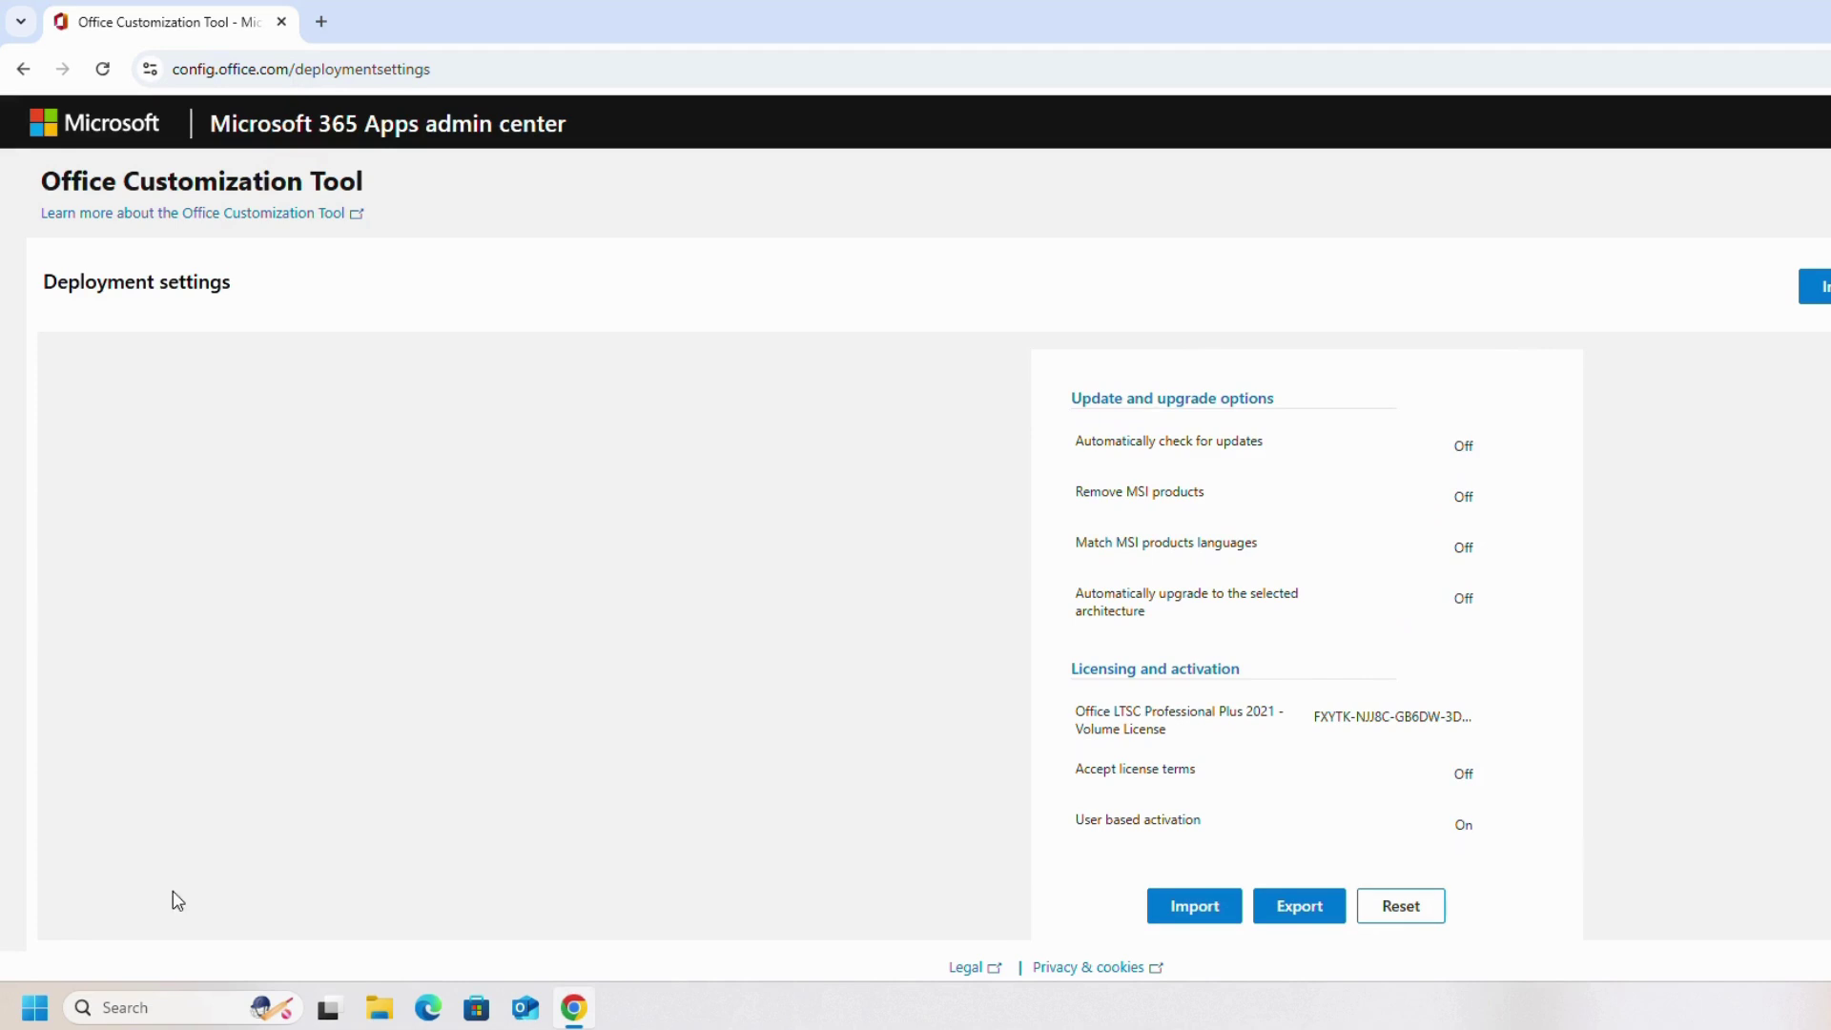
# - Make Office Open XML the default file format and export the configuration as 'Configuration'
pyautogui.click(1307, 909)
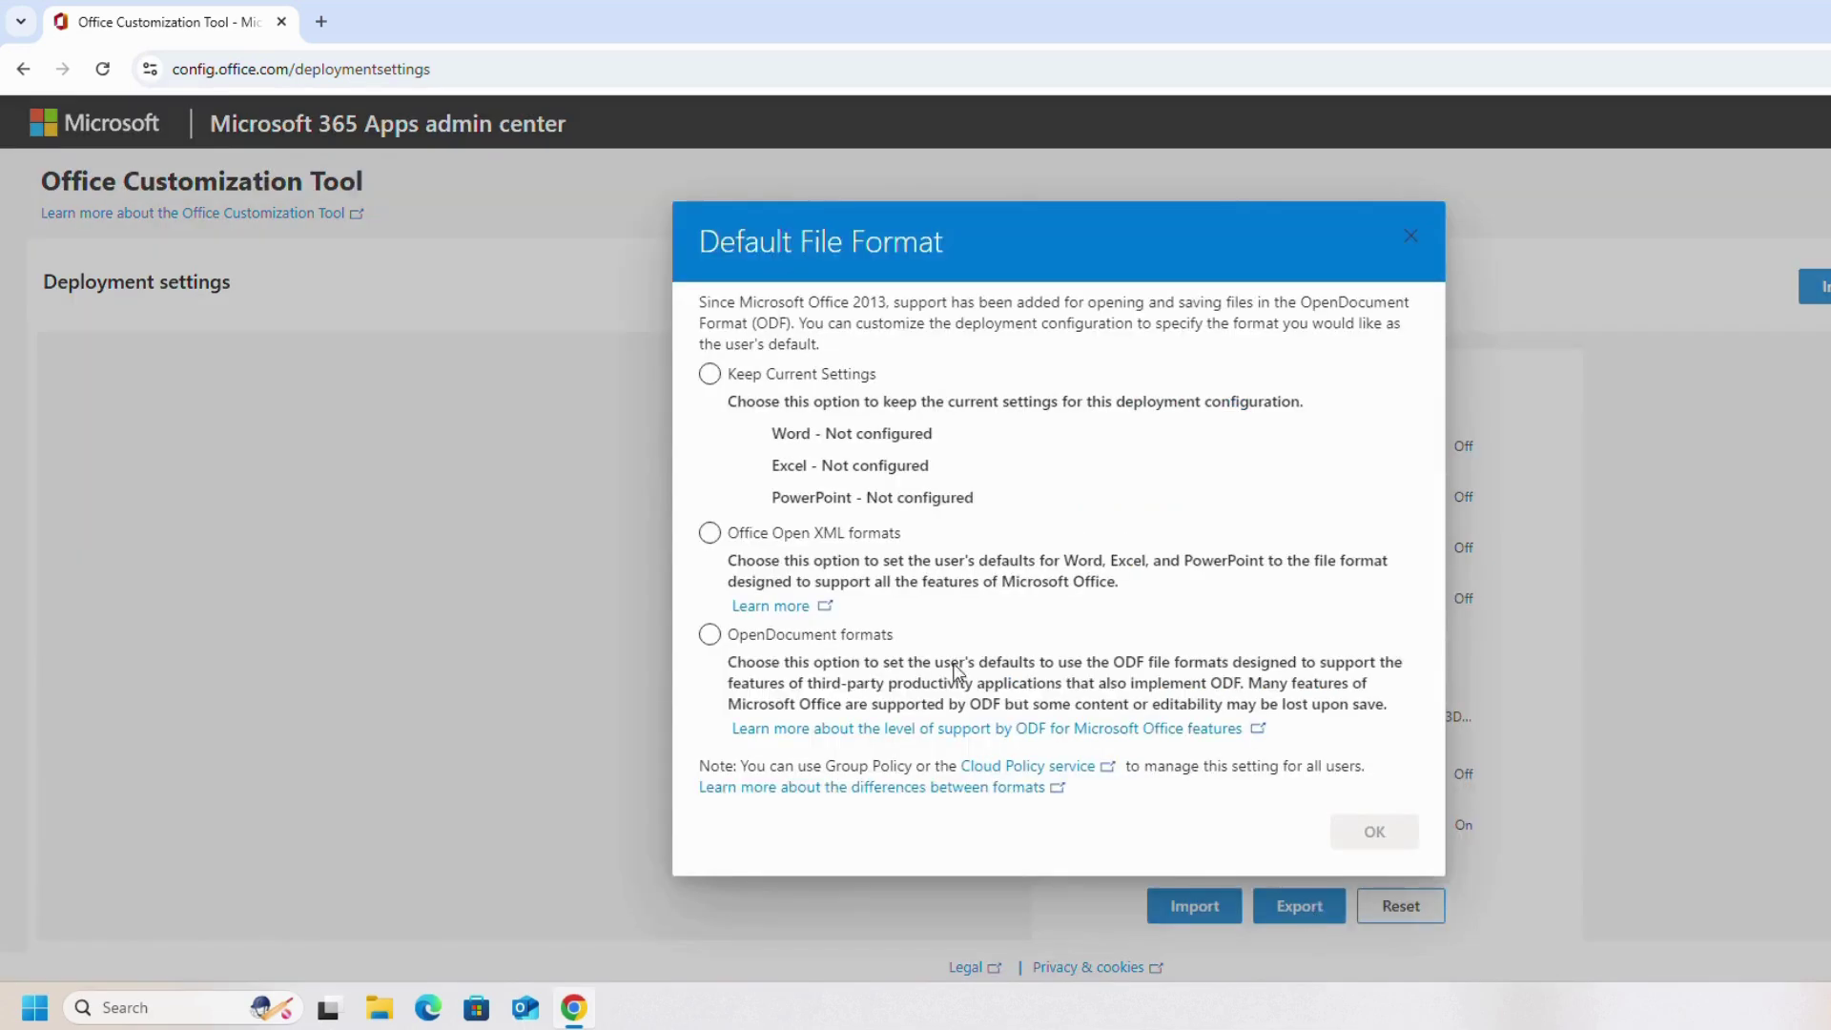
pyautogui.click(710, 532)
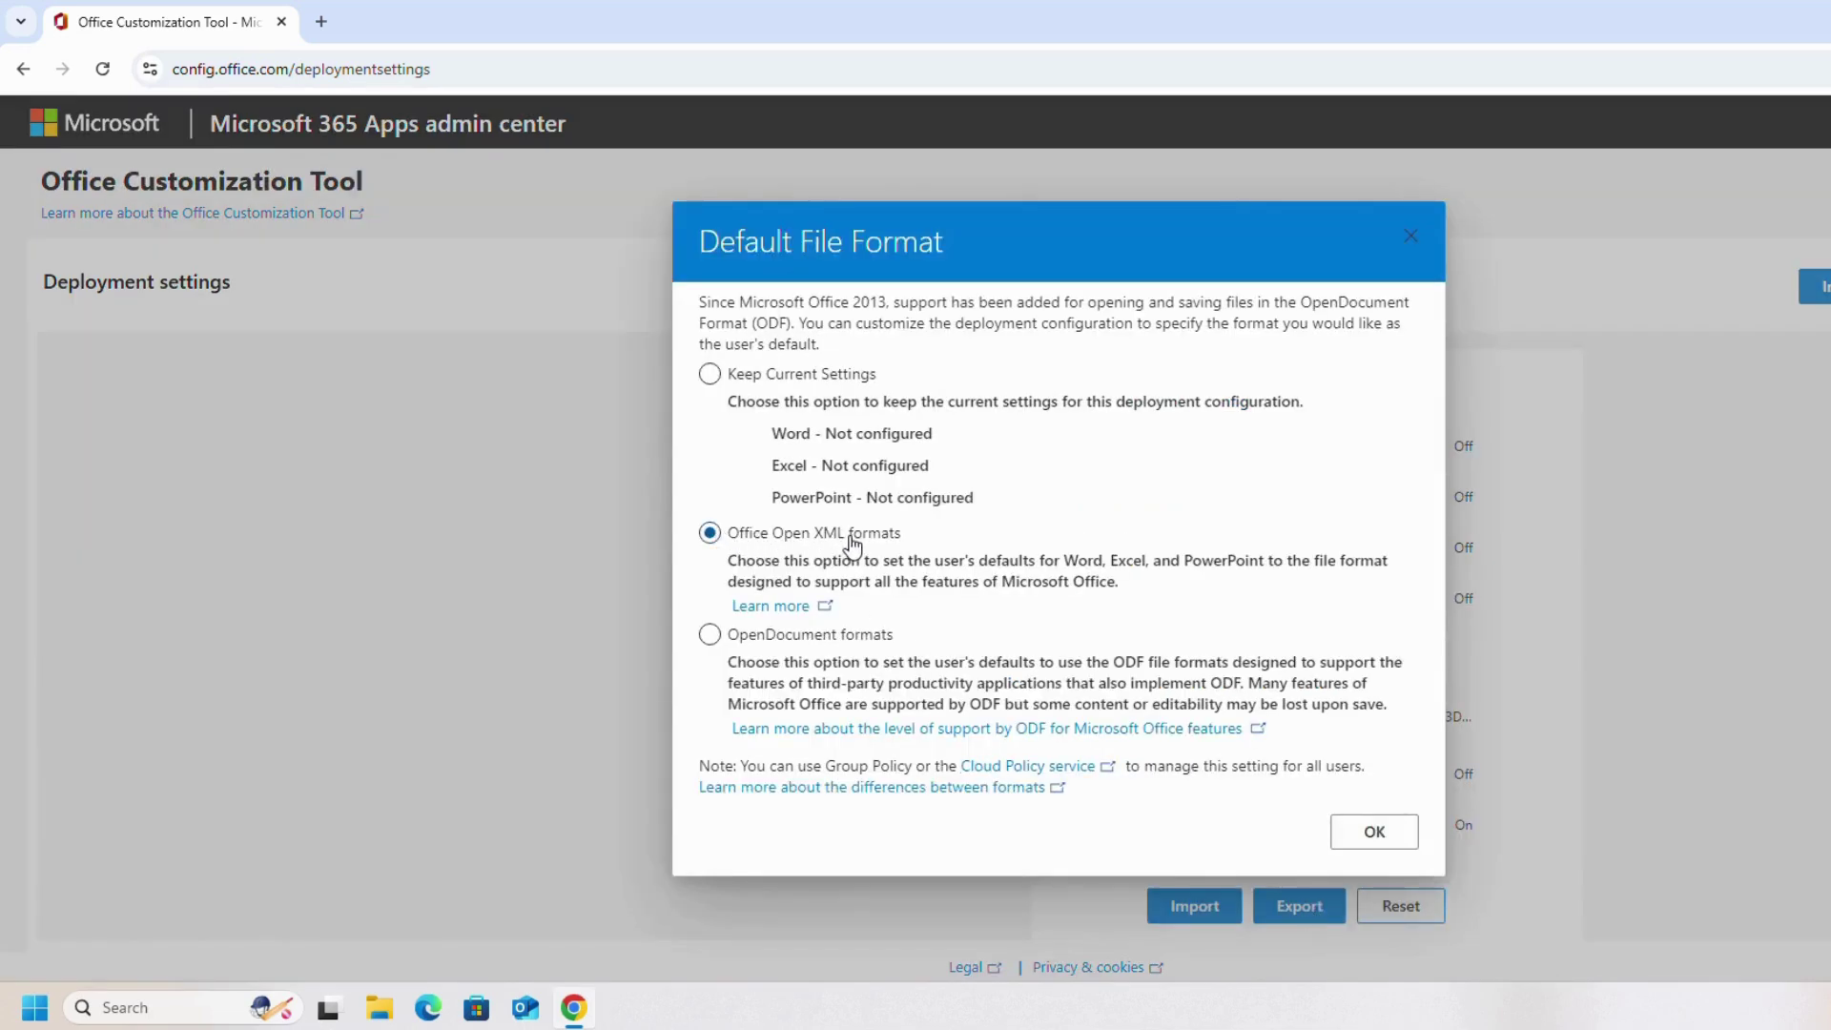
pyautogui.click(1392, 842)
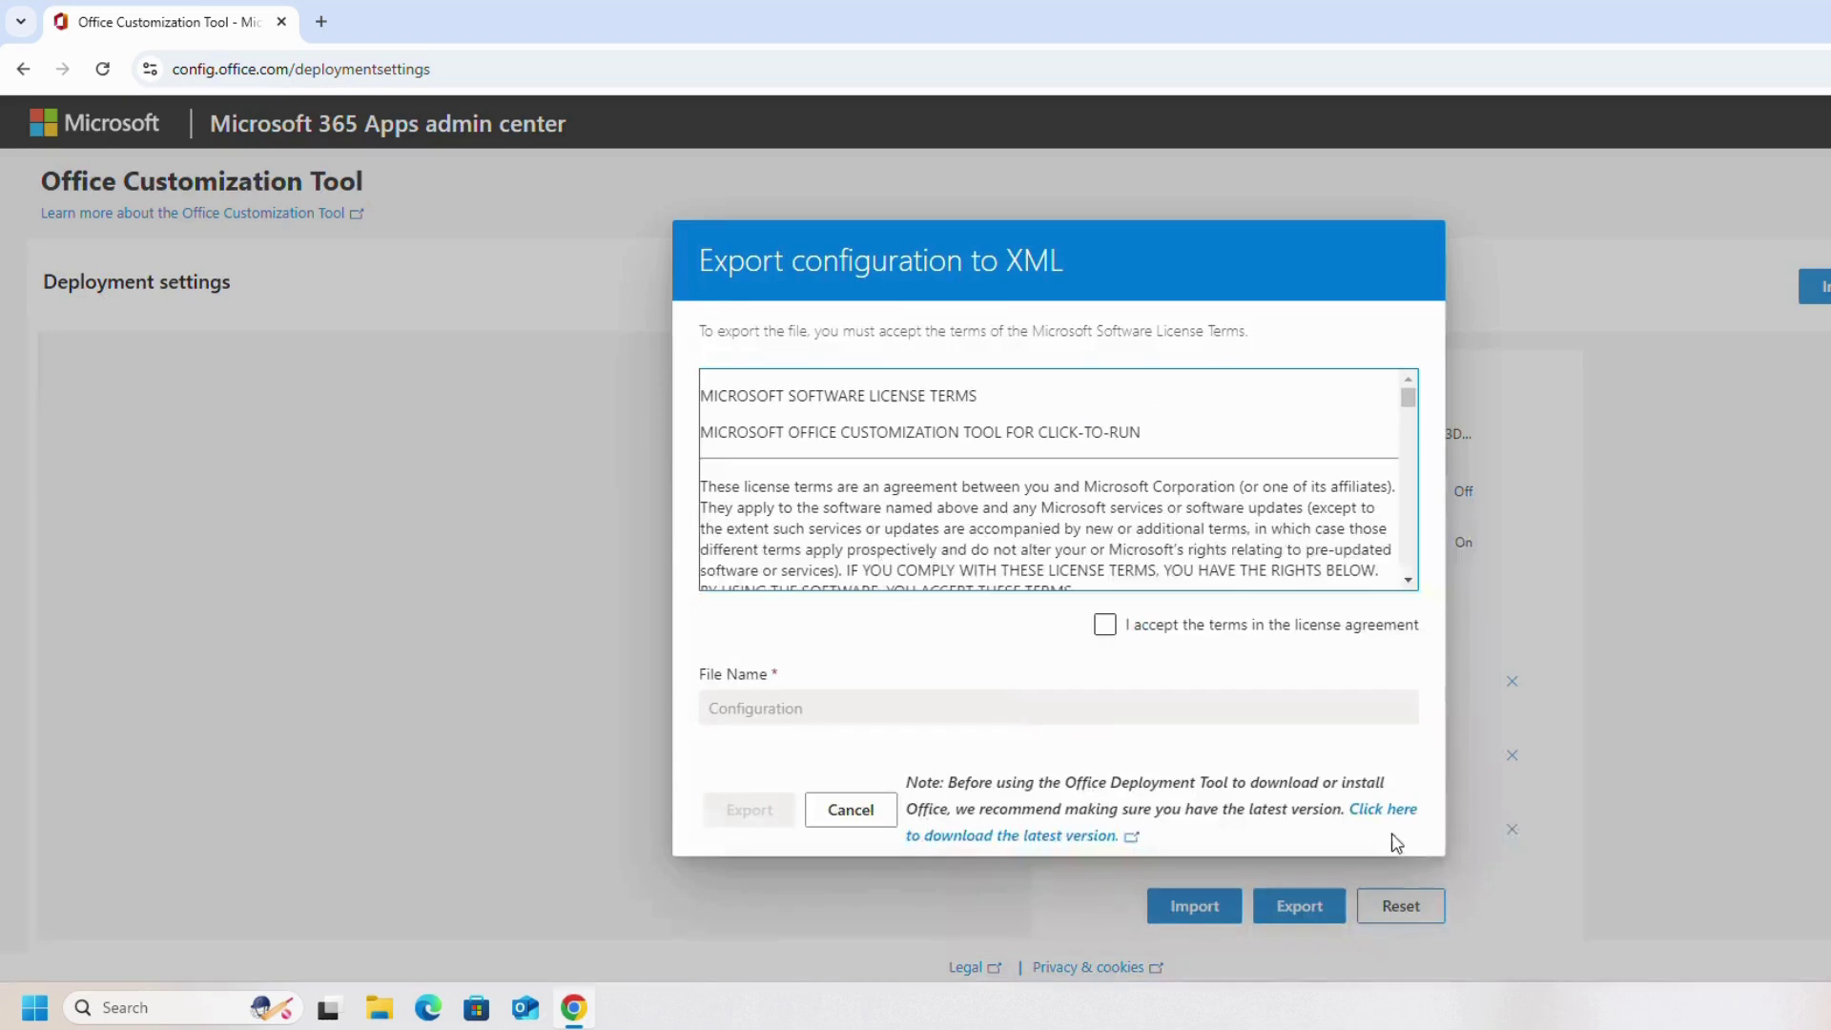
pyautogui.click(1107, 628)
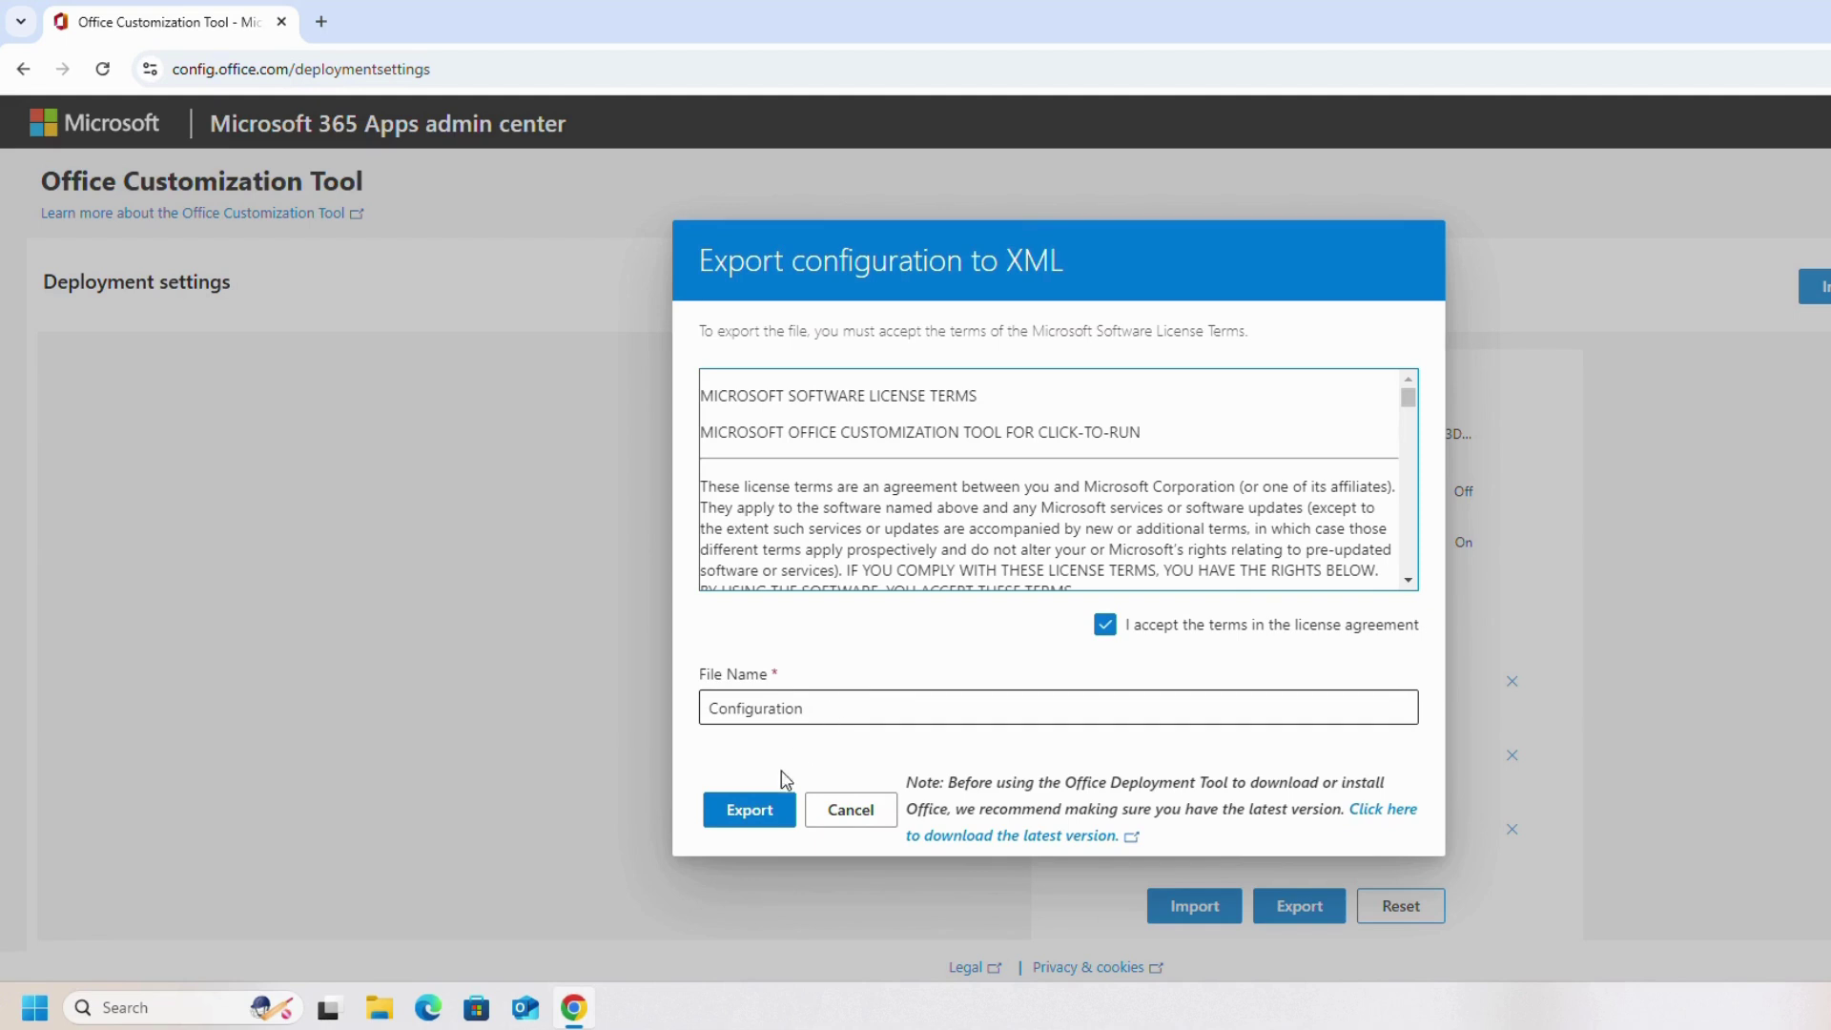
pyautogui.click(750, 810)
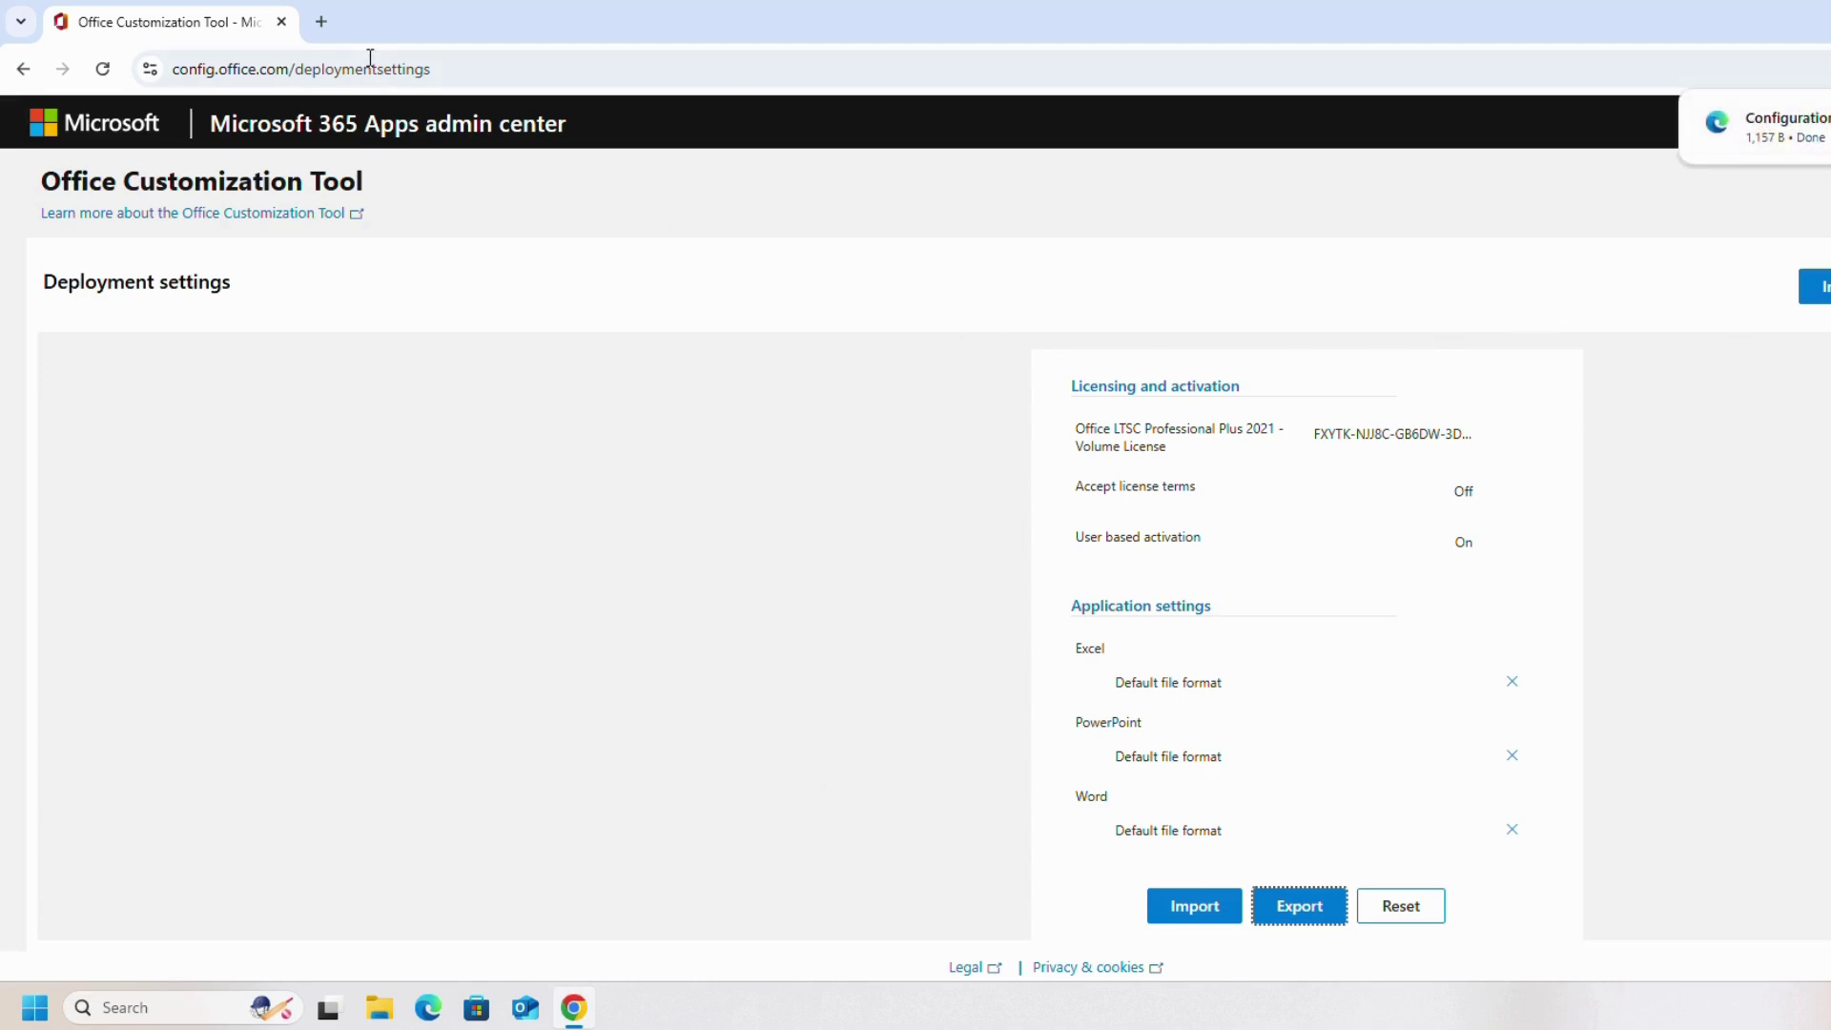
# - In a new tab, find 'office deployment tool' and download the 3.6 MB installer from Microsoft's Download Center
pyautogui.click(321, 21)
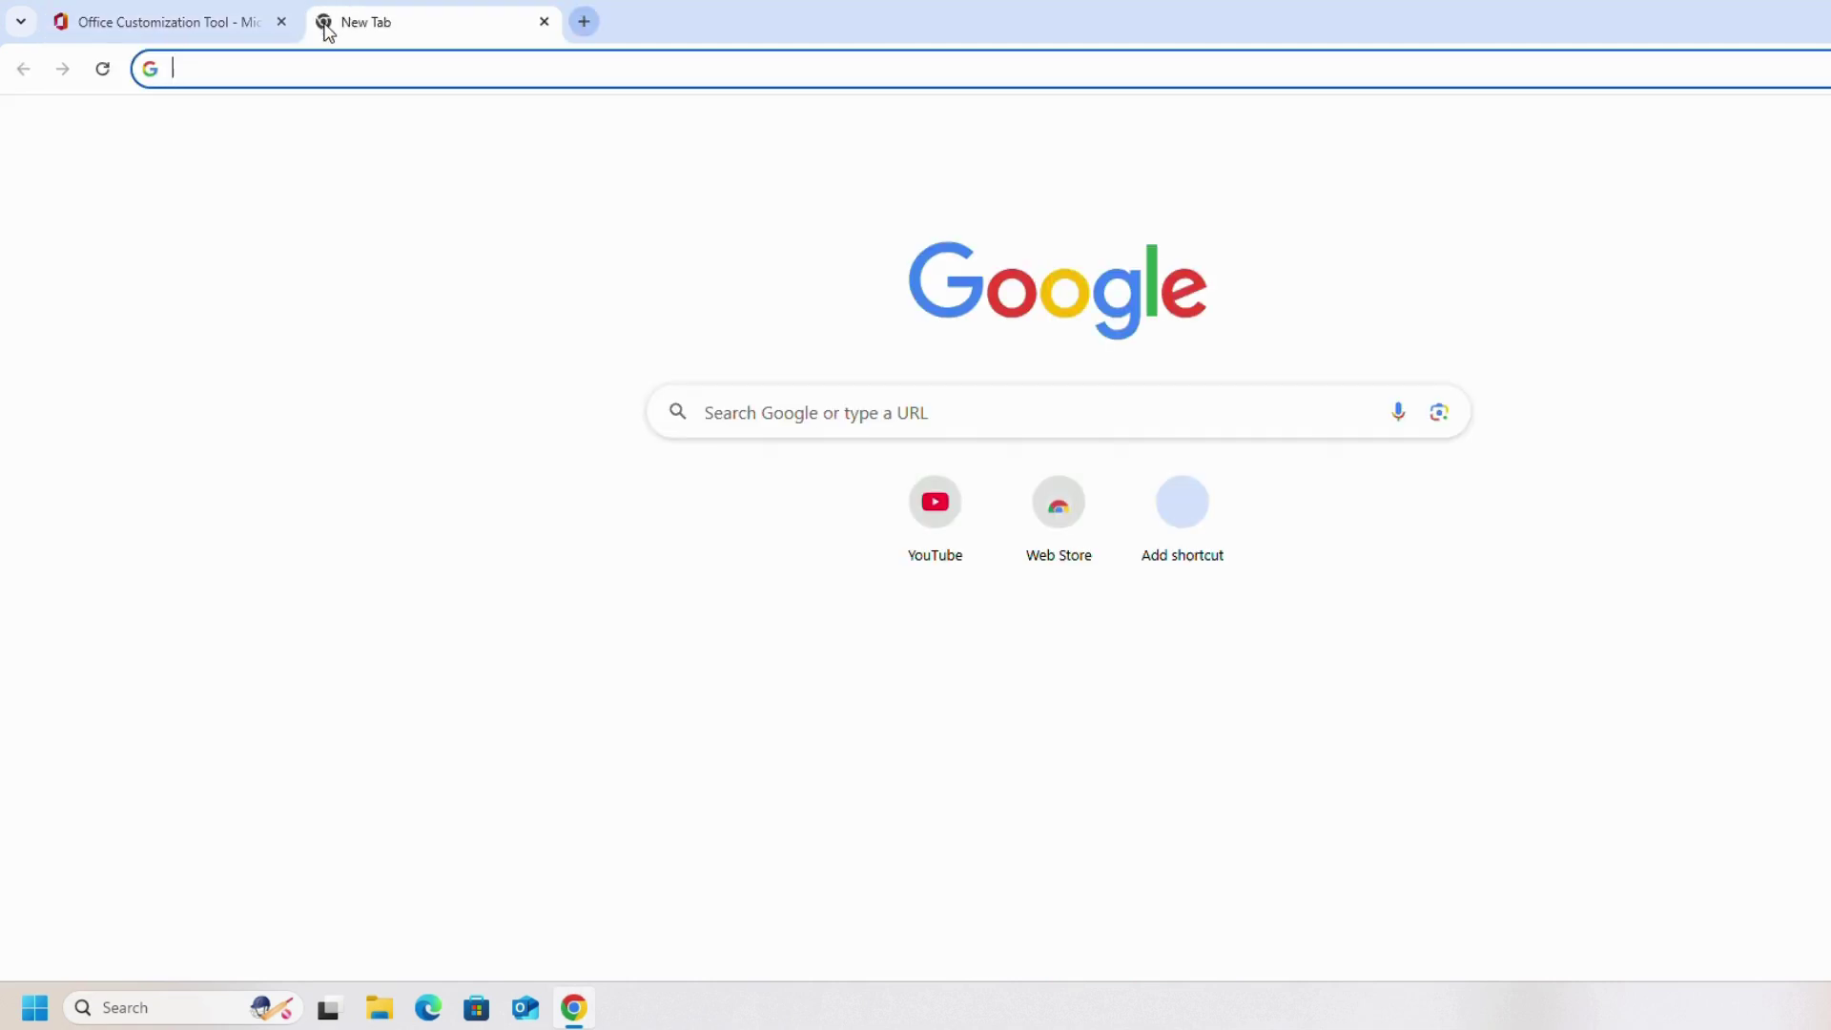
pyautogui.write('office de')
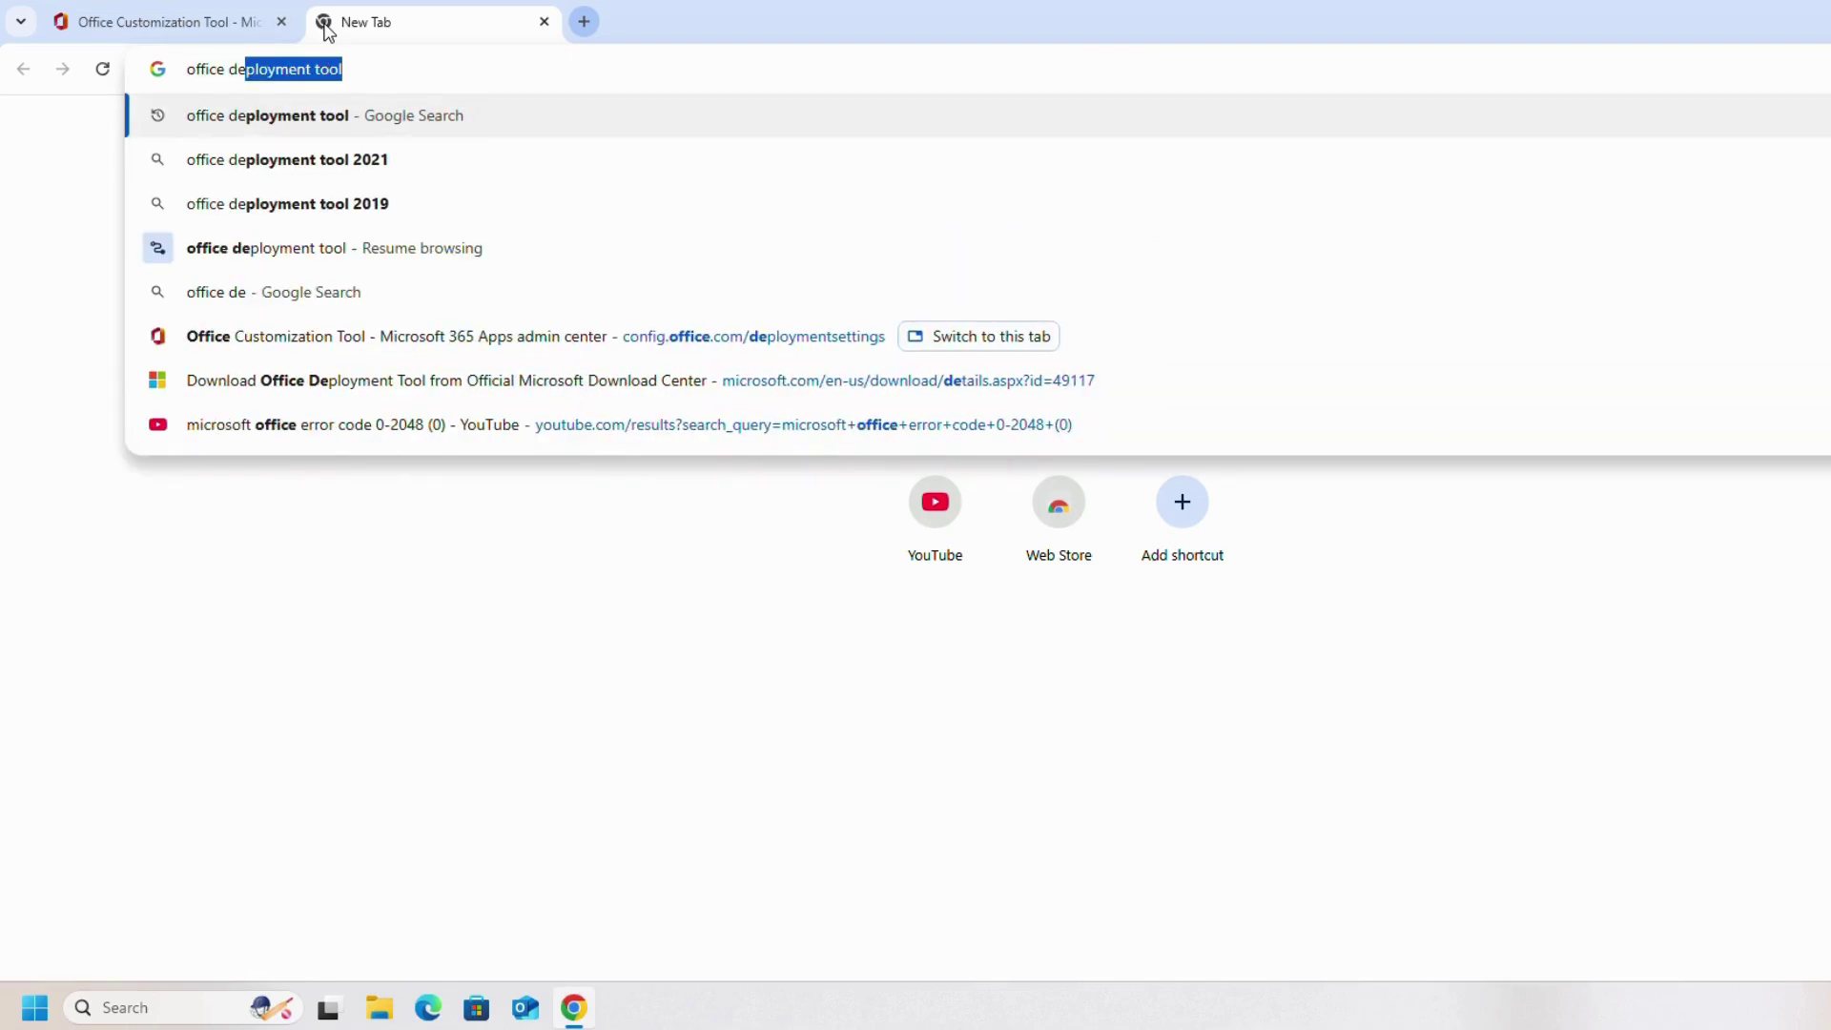
pyautogui.press('Return')
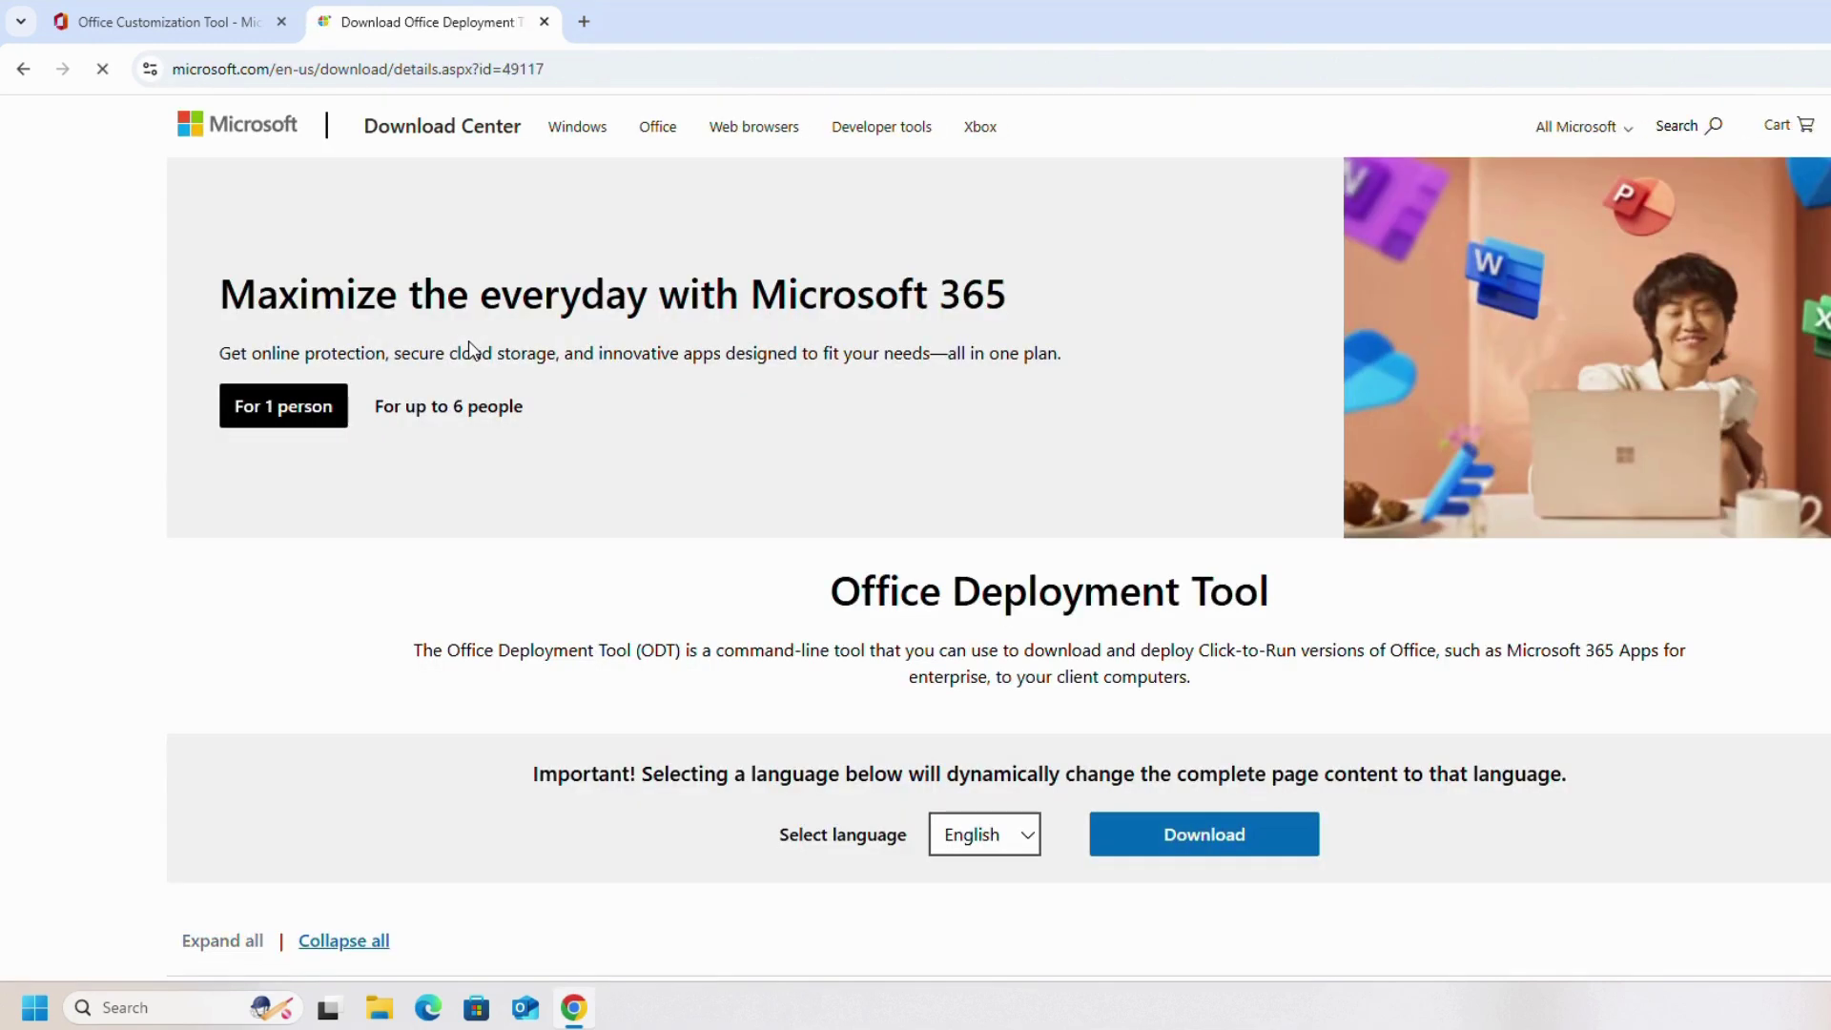
pyautogui.click(1230, 843)
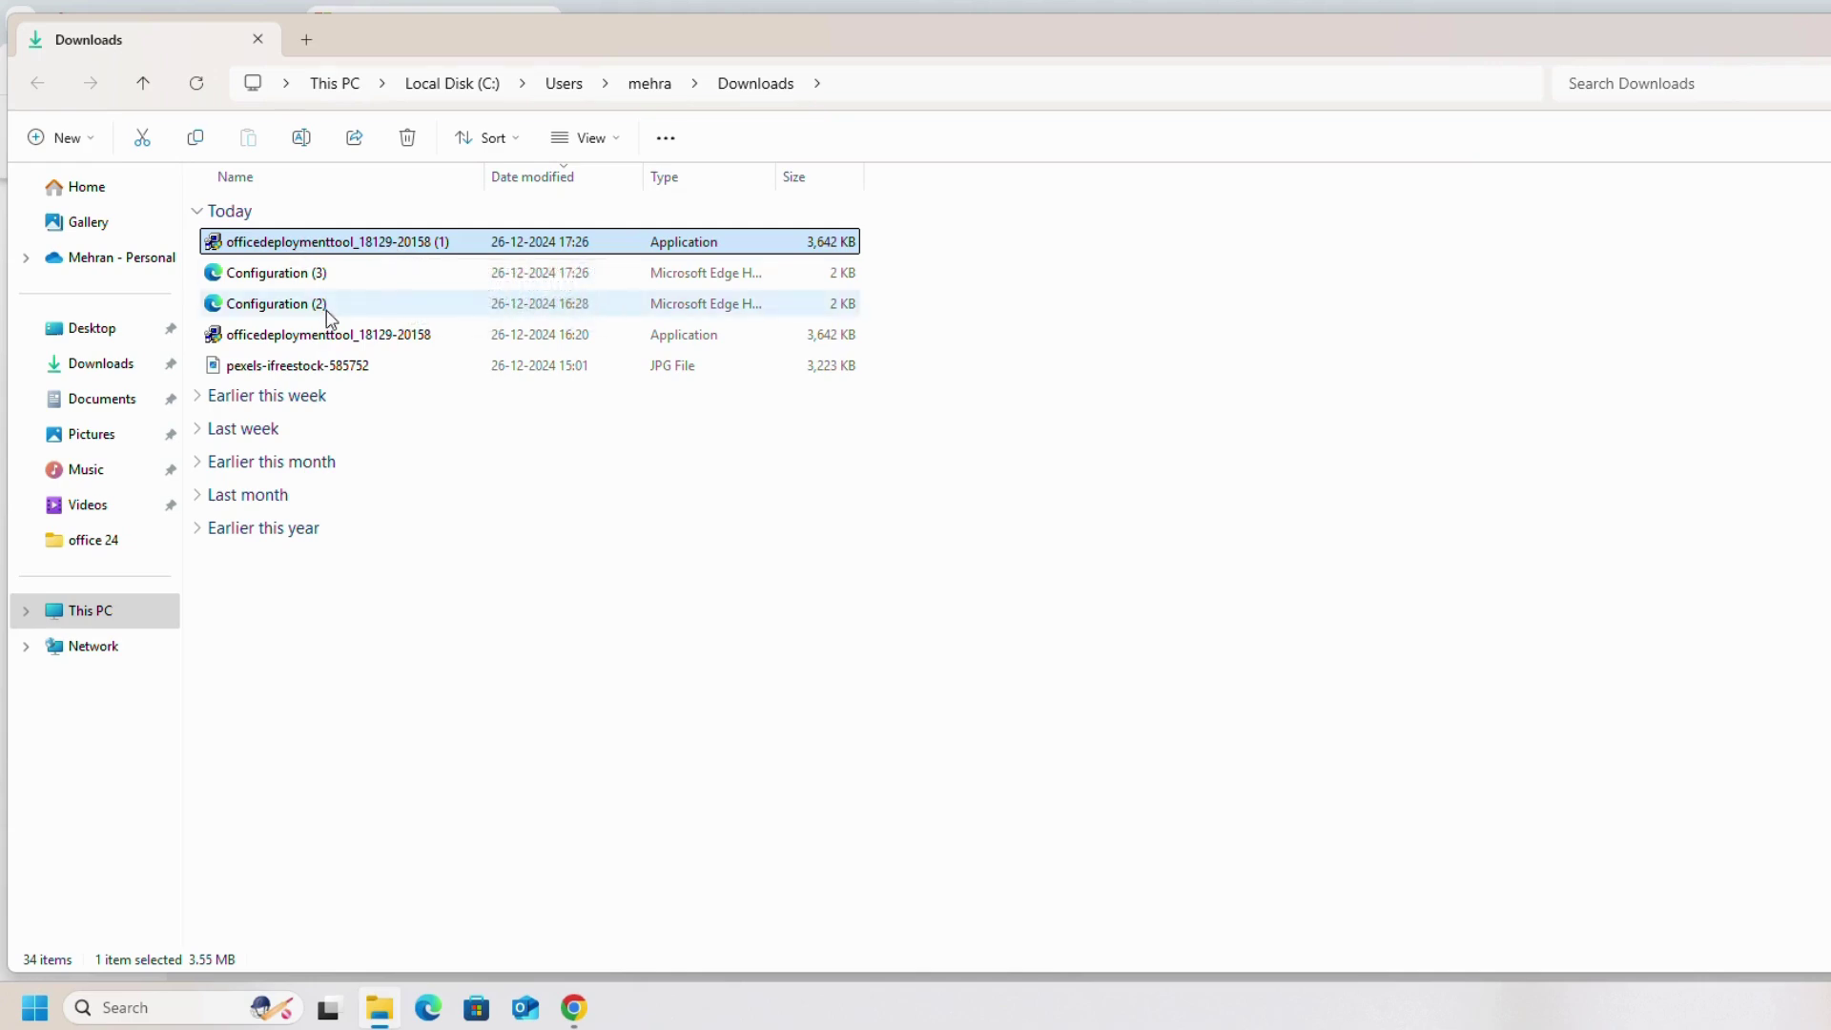
pyautogui.doubleClick(302, 244)
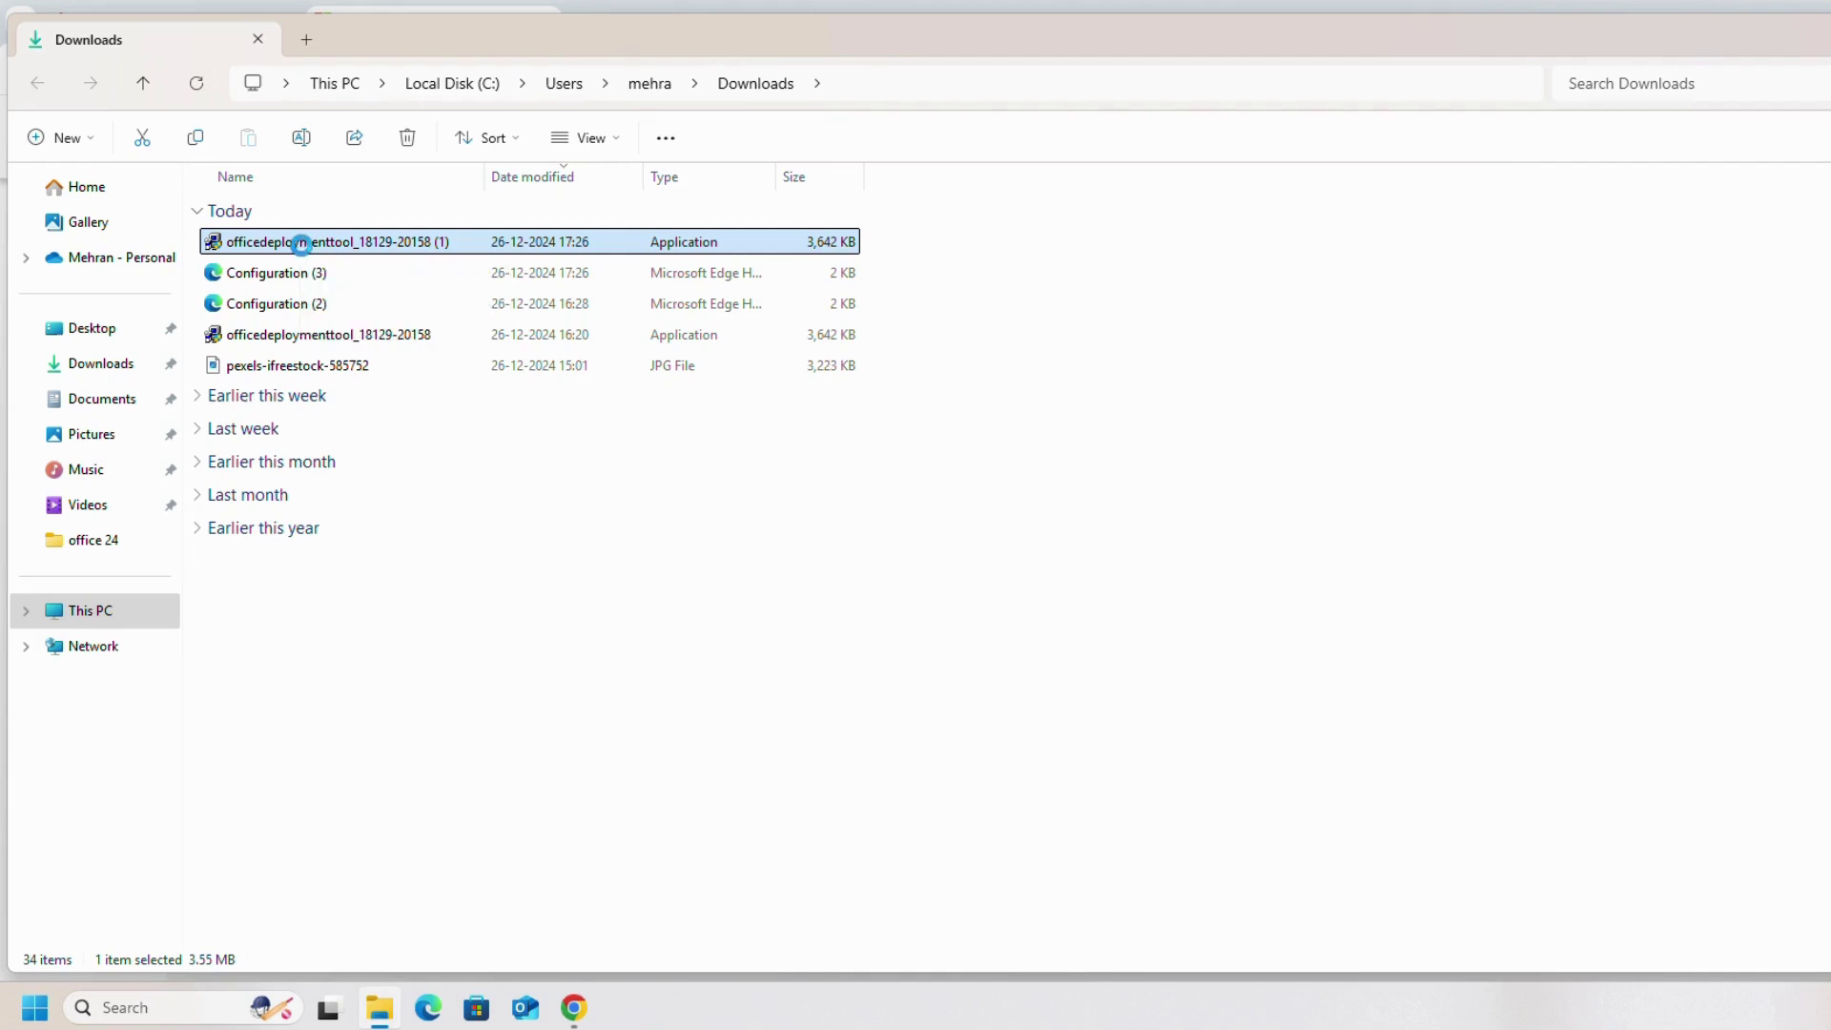
pyautogui.rightClick(301, 245)
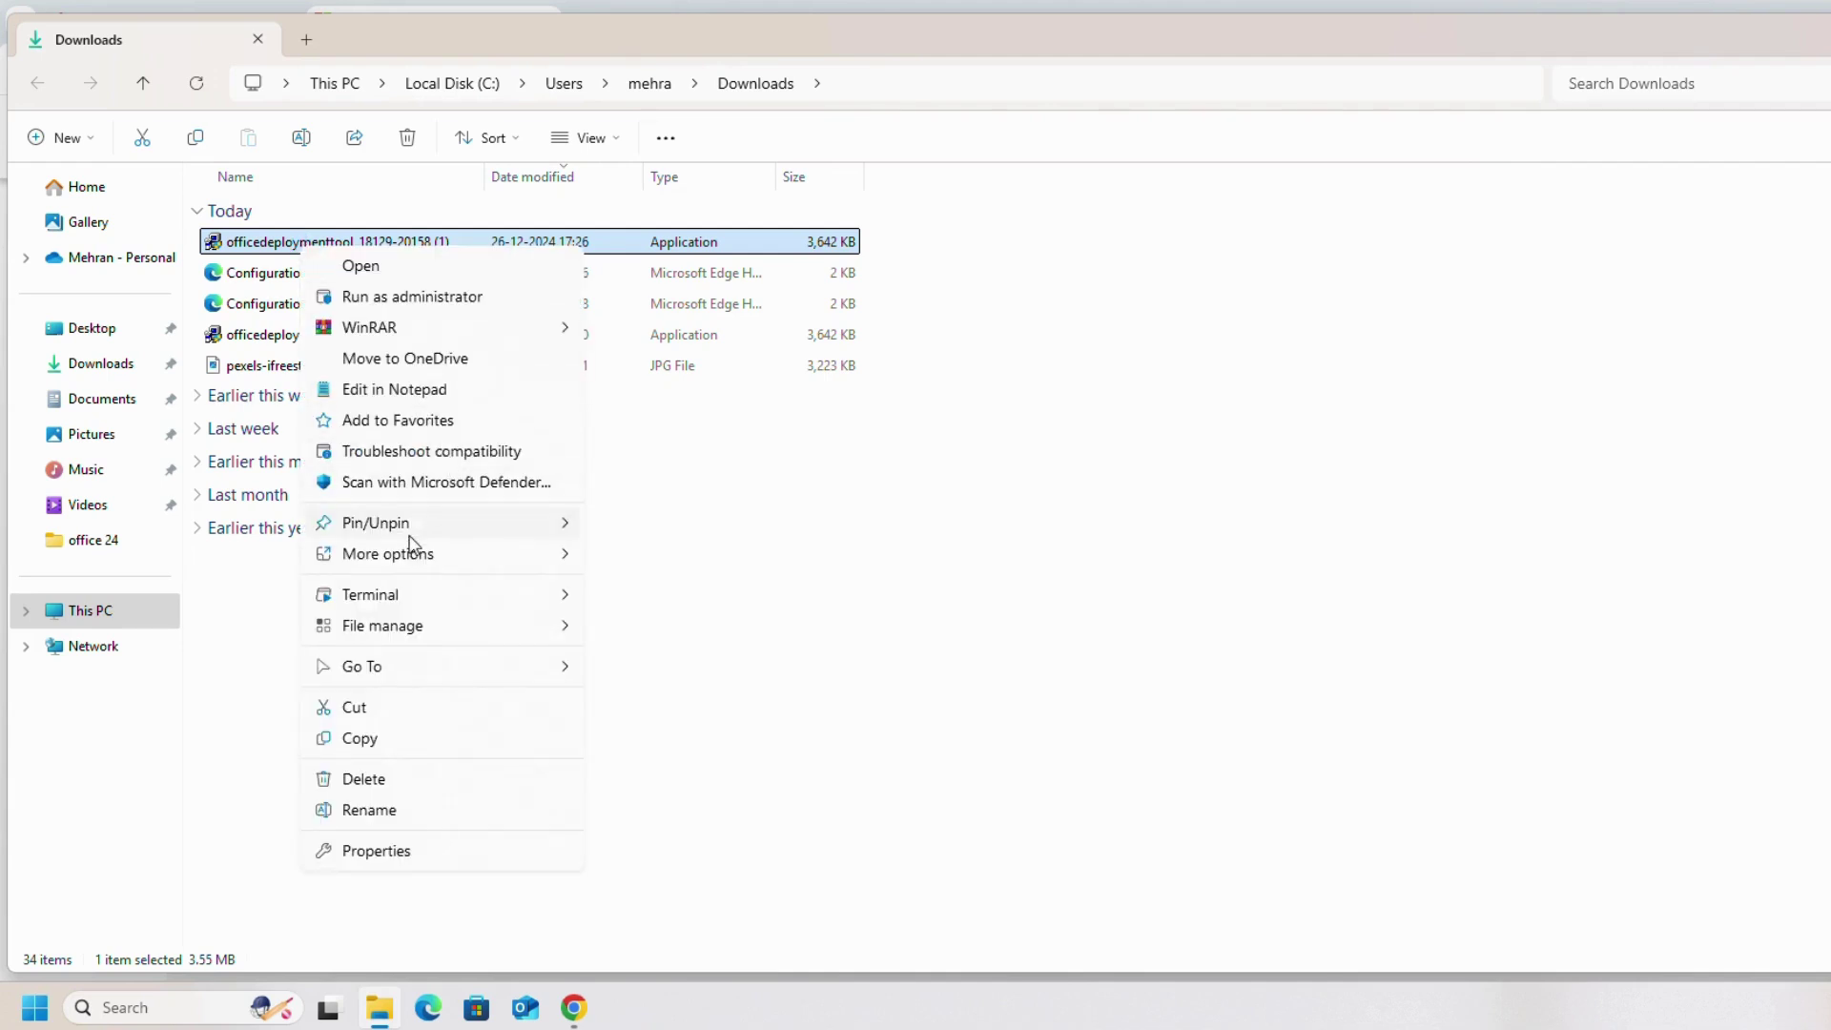
# - Run the deployment tool as administrator, allow it, and accept its license terms
pyautogui.click(397, 299)
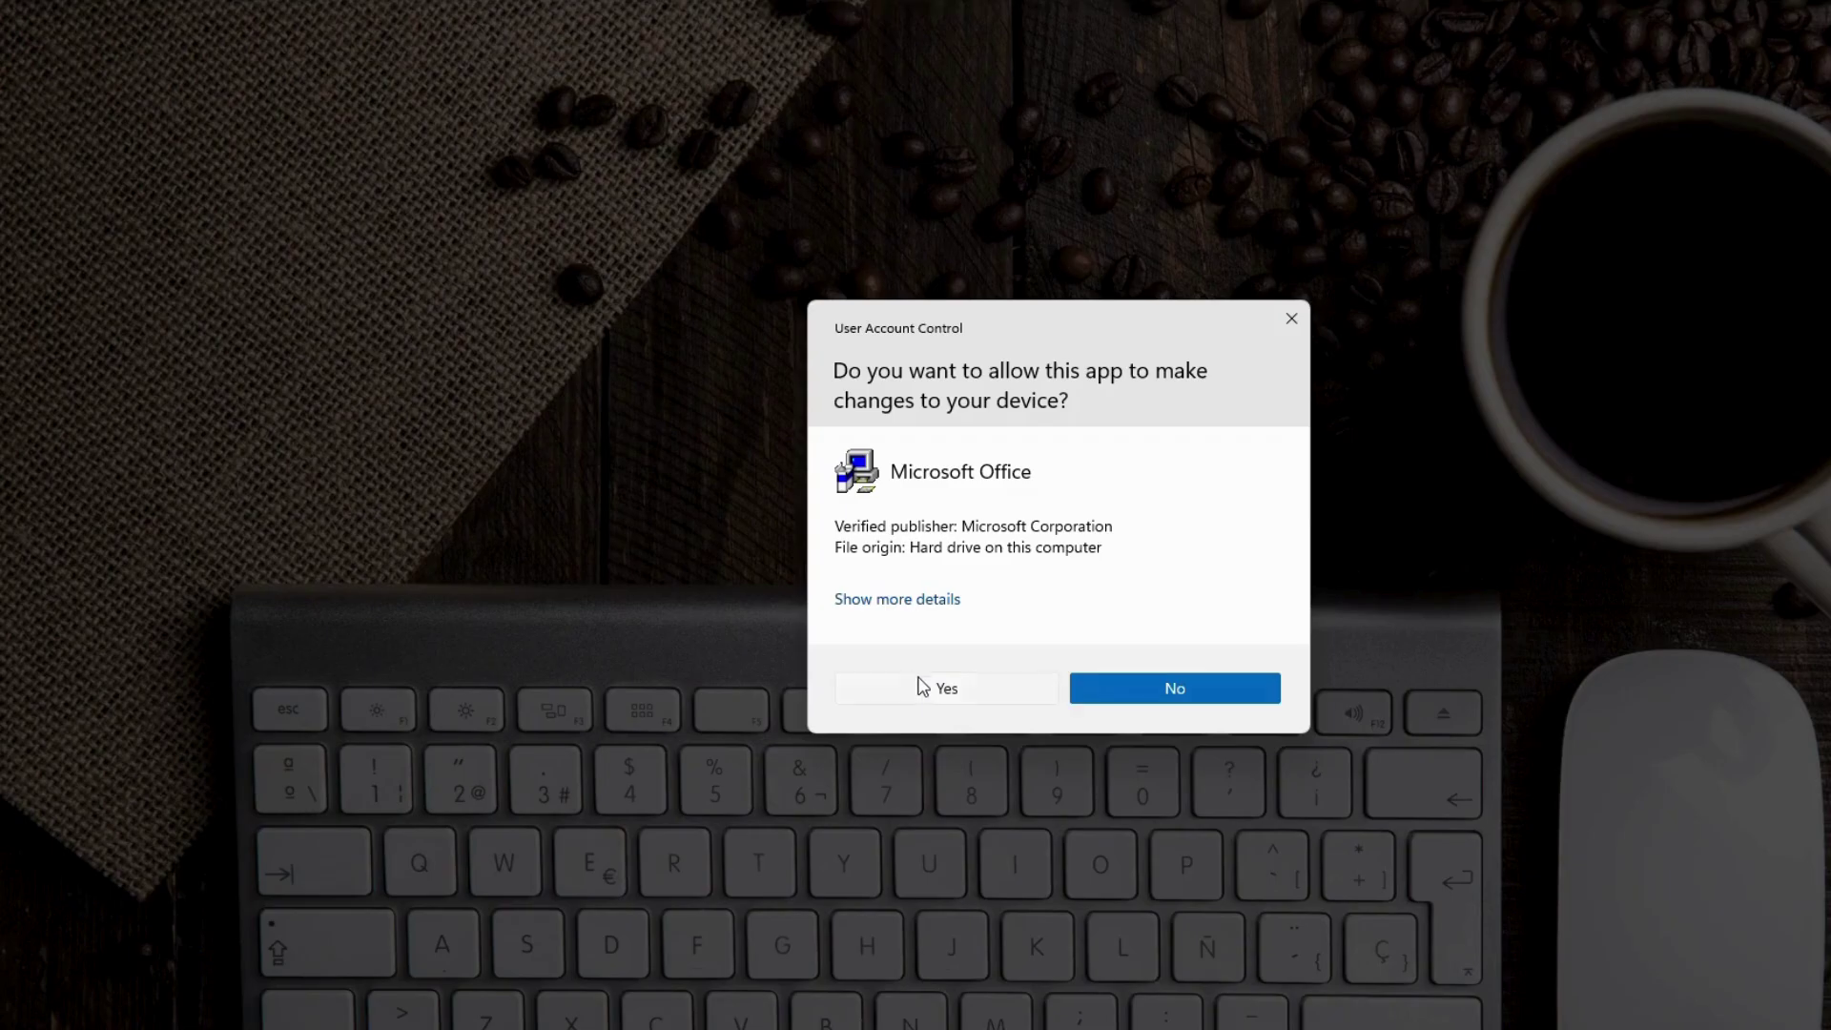
pyautogui.click(922, 687)
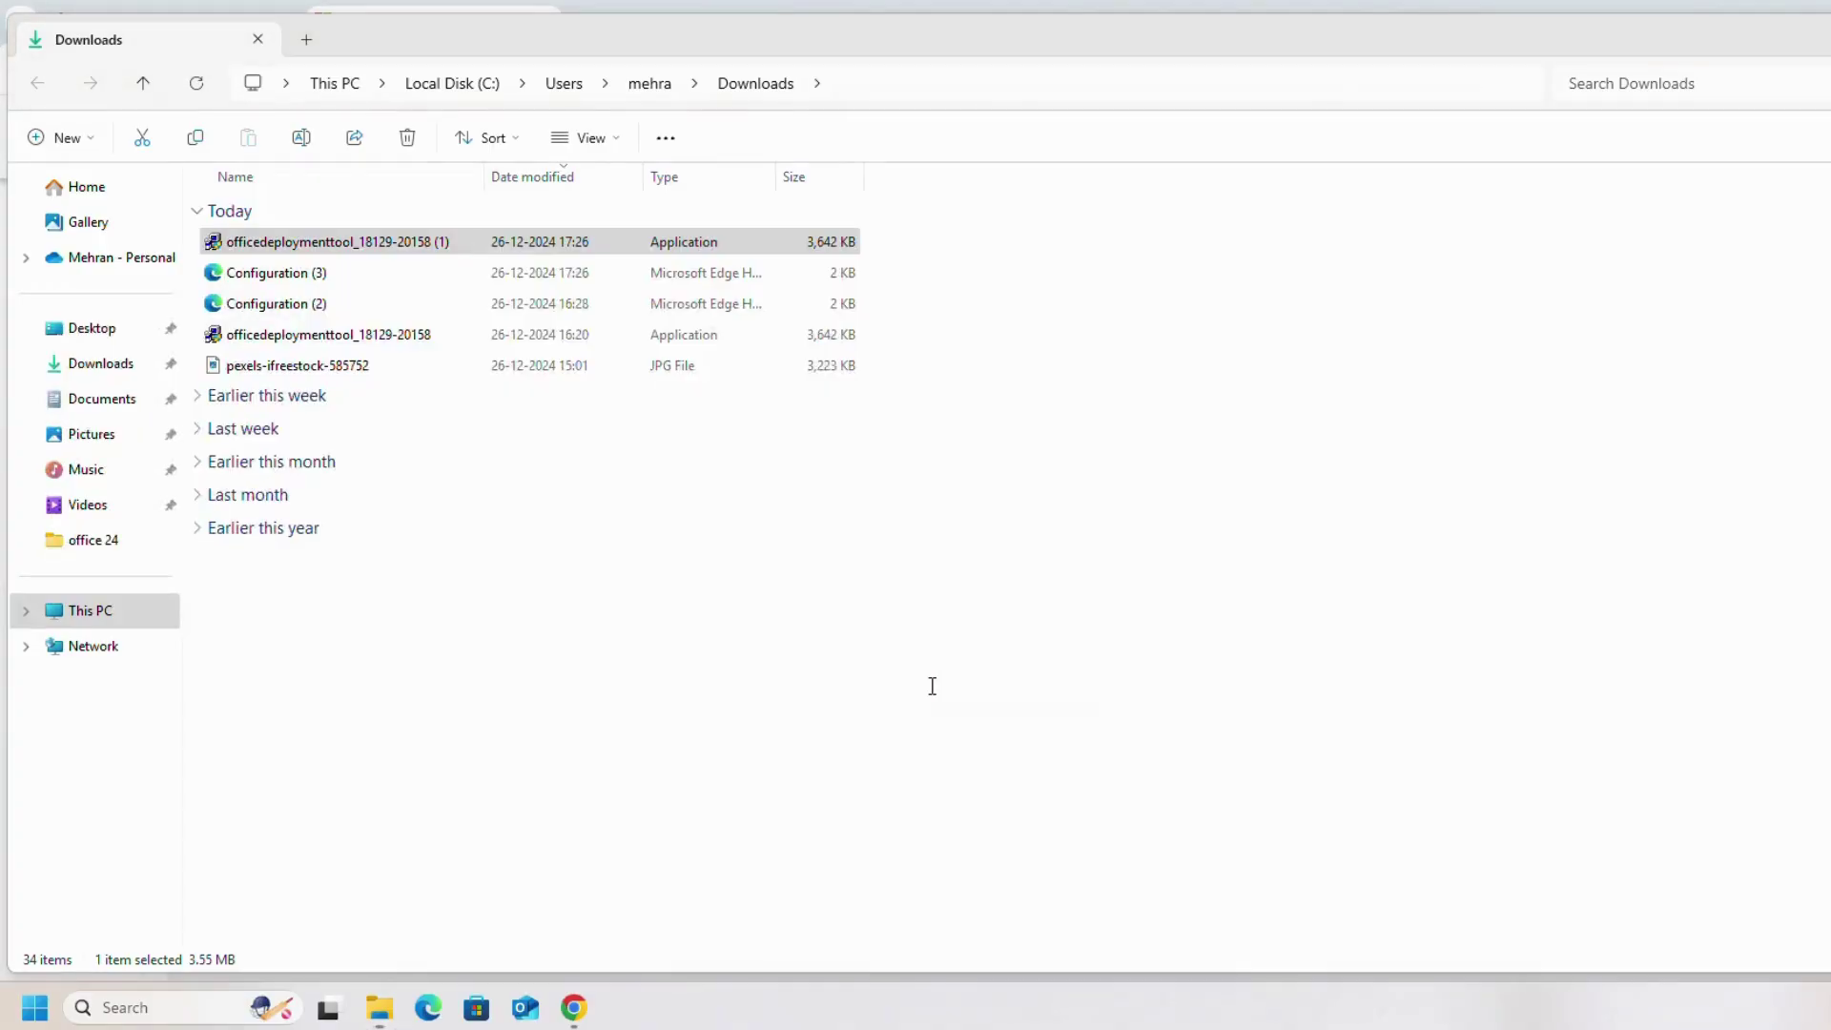
pyautogui.click(845, 722)
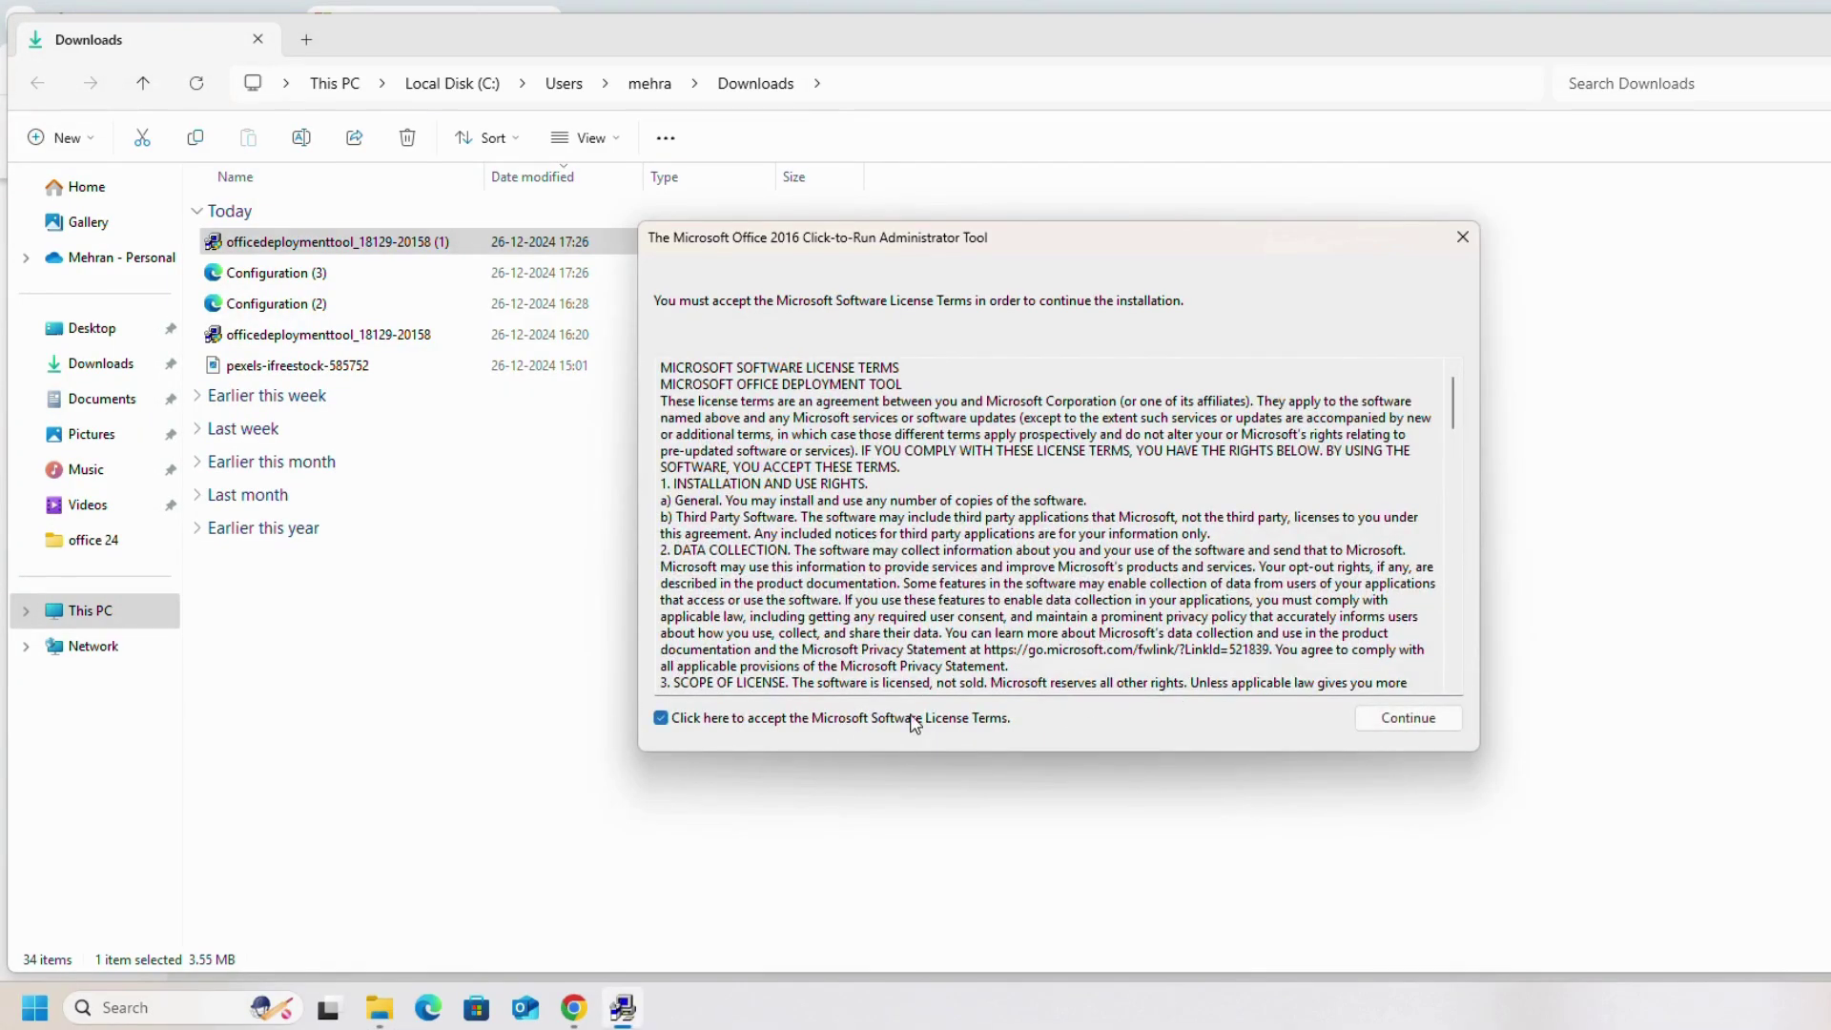
pyautogui.click(1409, 719)
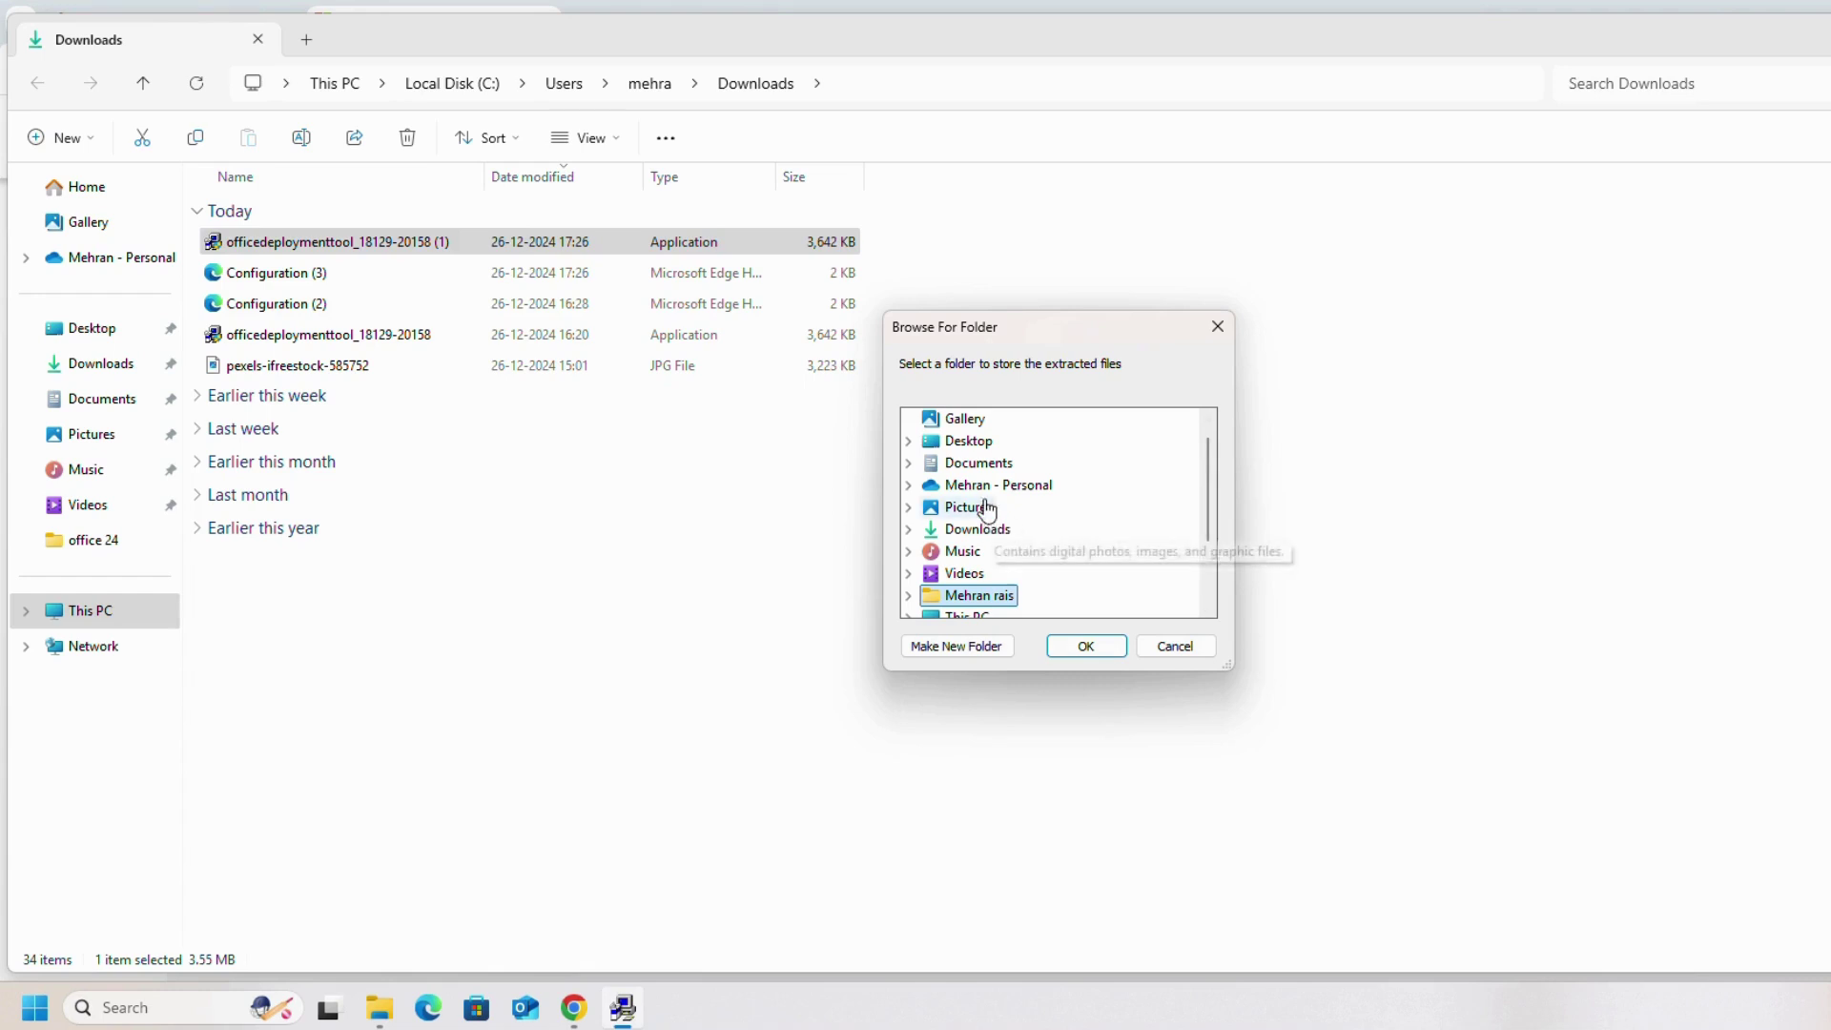
# - Extract the tool's files into Desktop > Microsoft office and dismiss the success message
pyautogui.doubleClick(943, 442)
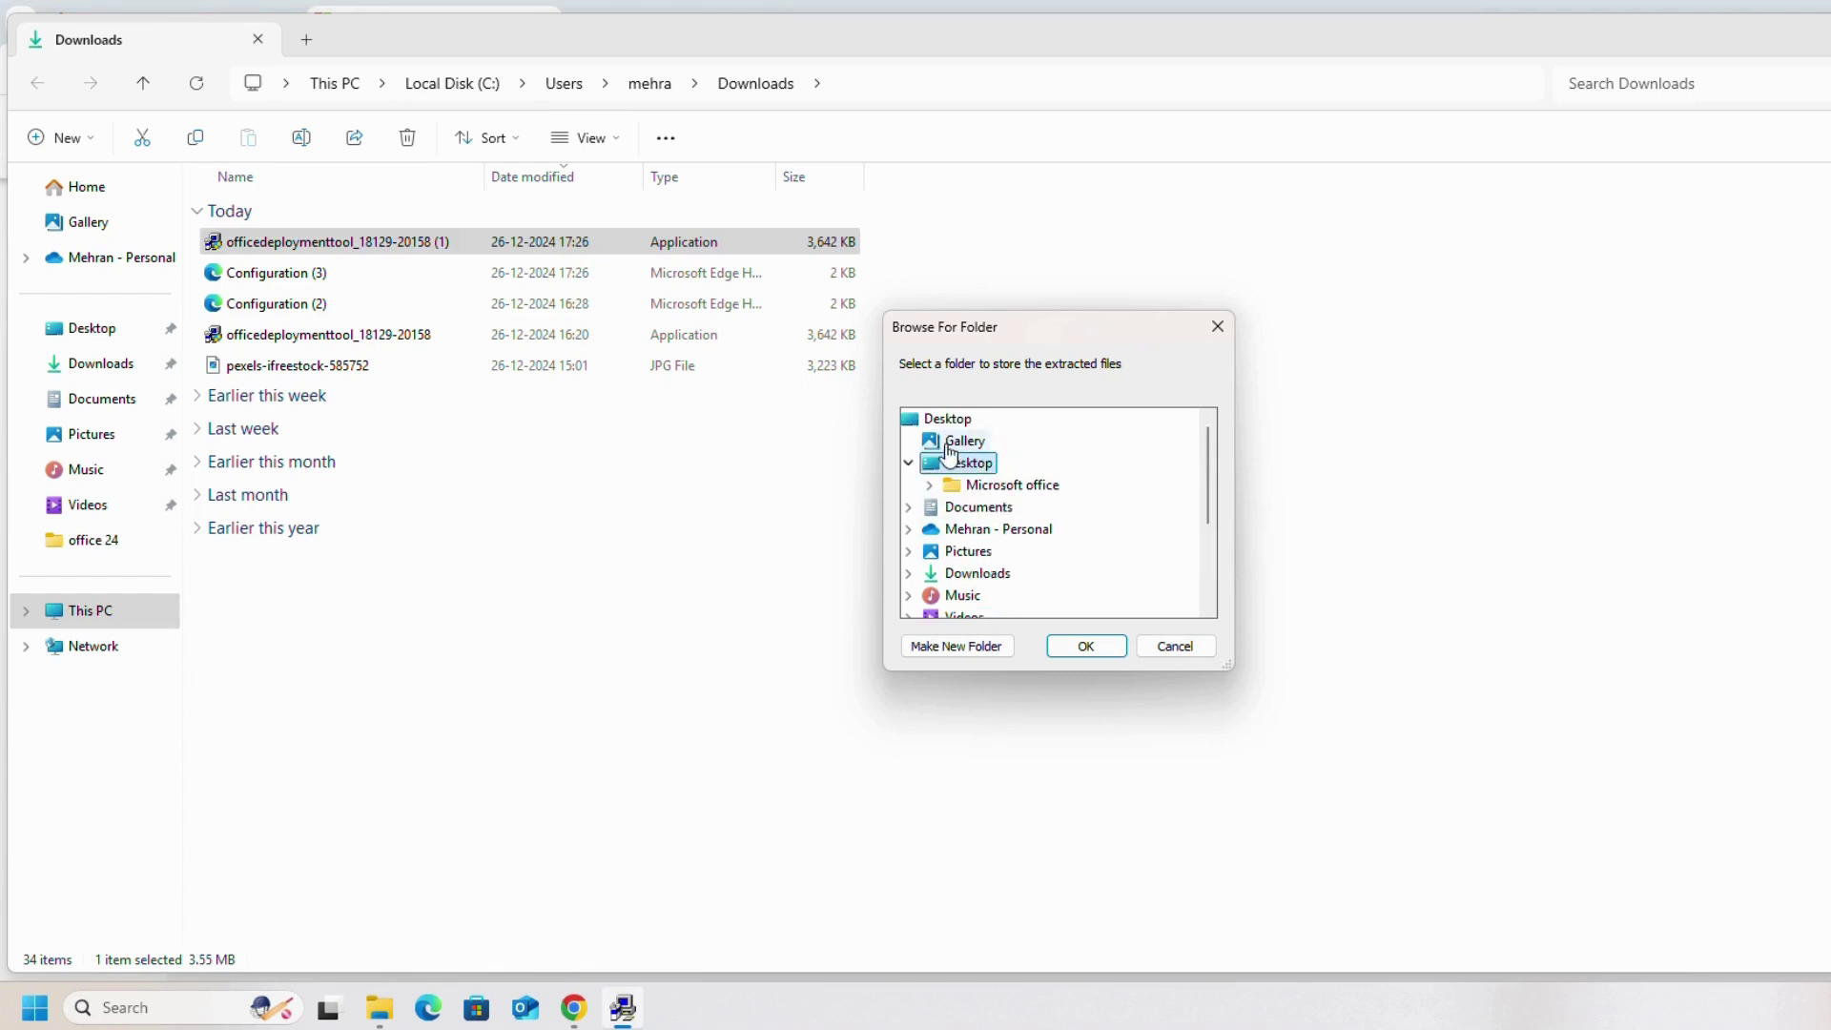
pyautogui.click(1015, 486)
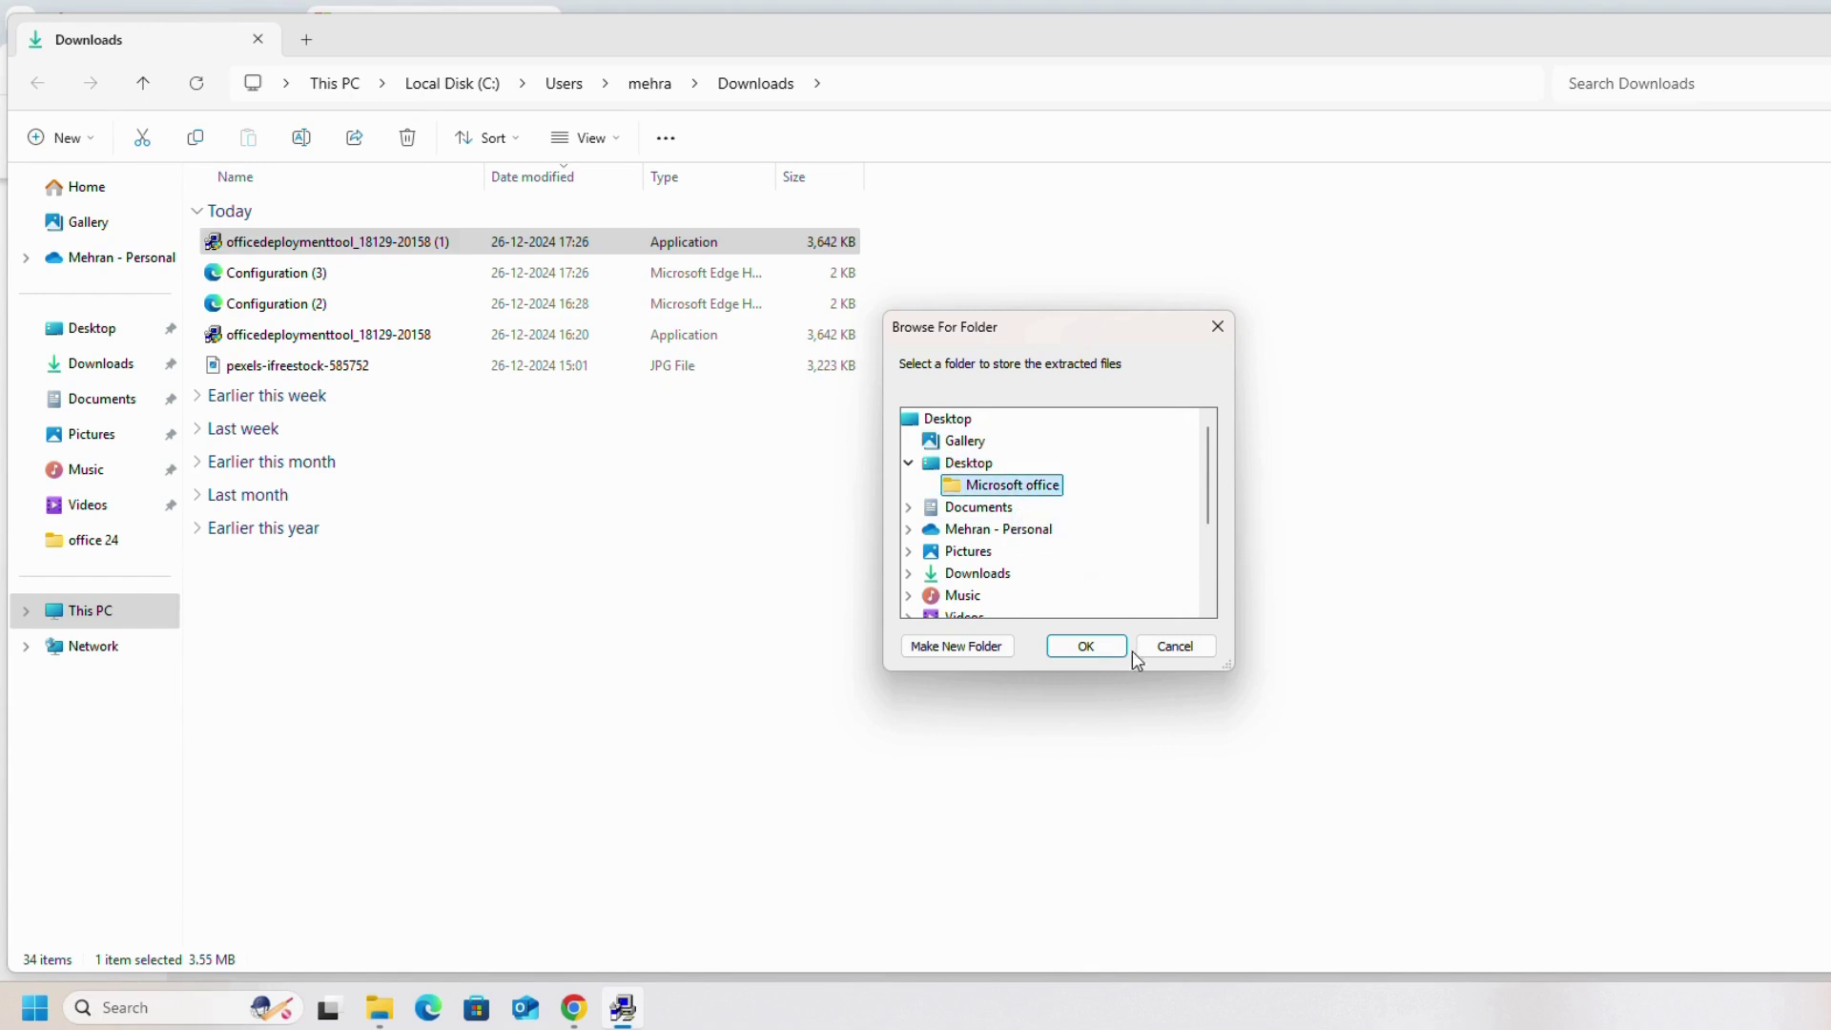
pyautogui.click(1093, 646)
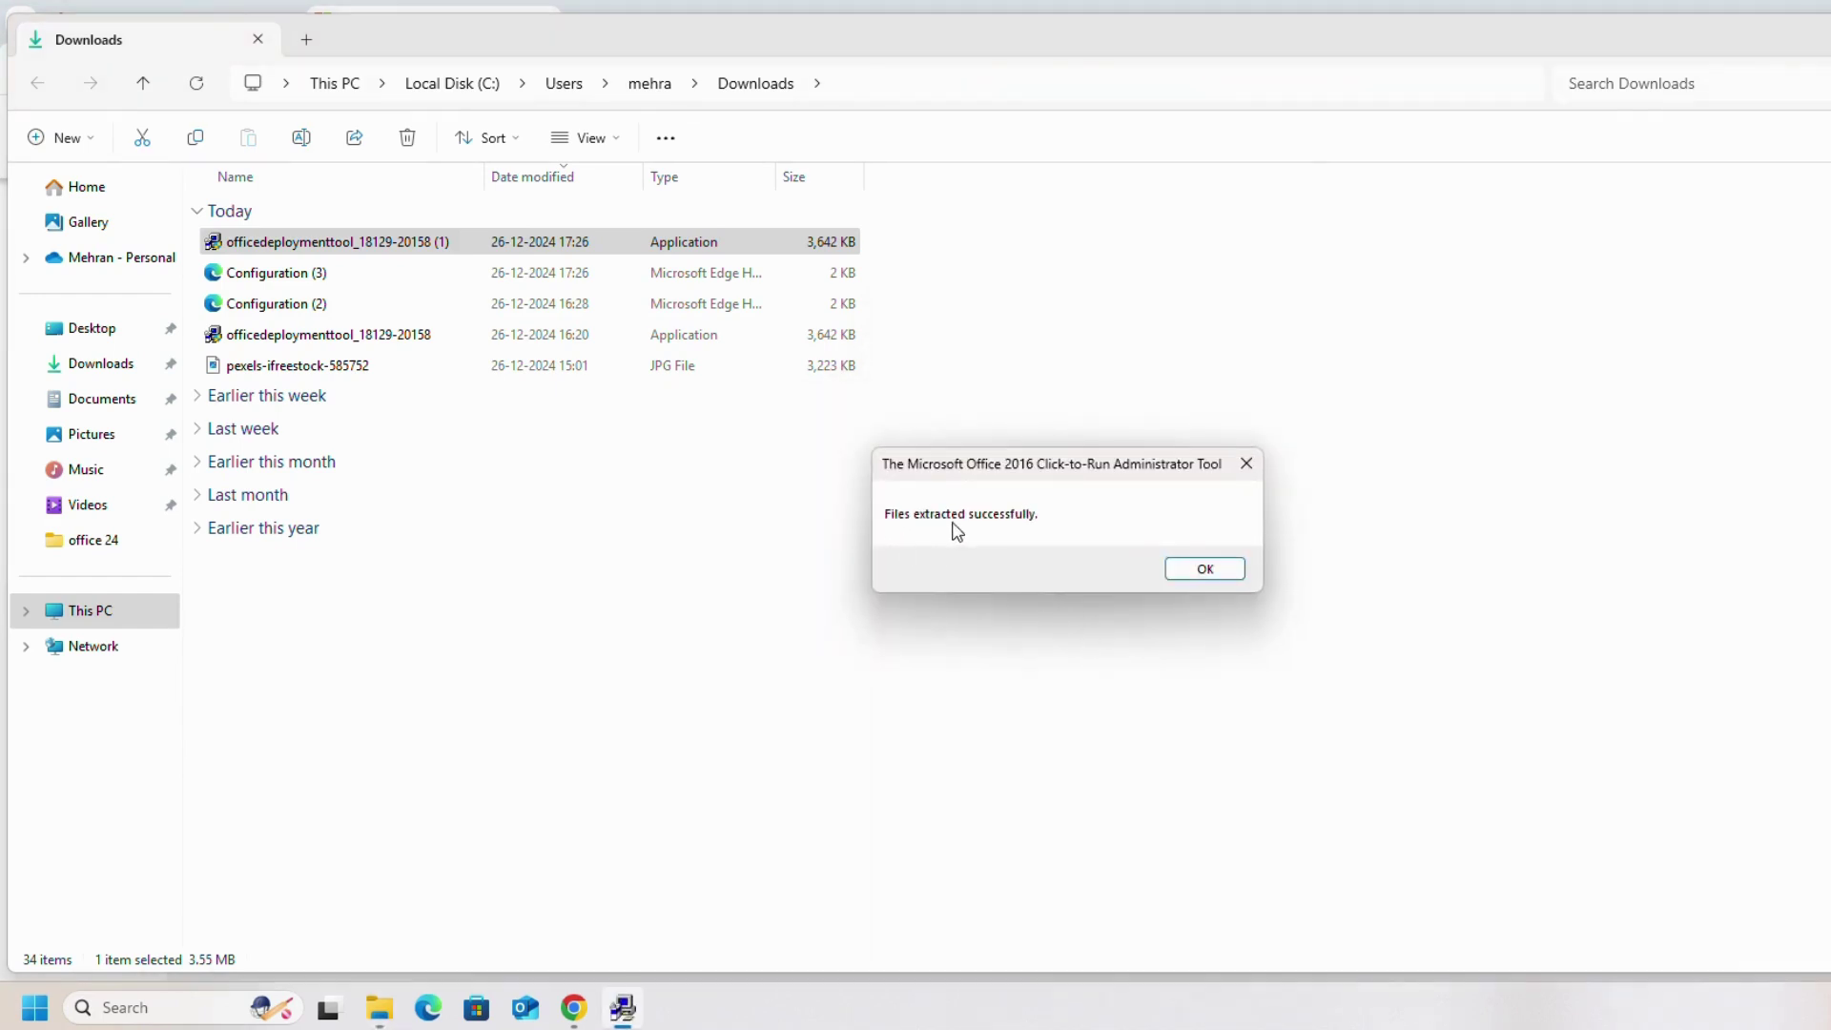
pyautogui.click(1231, 574)
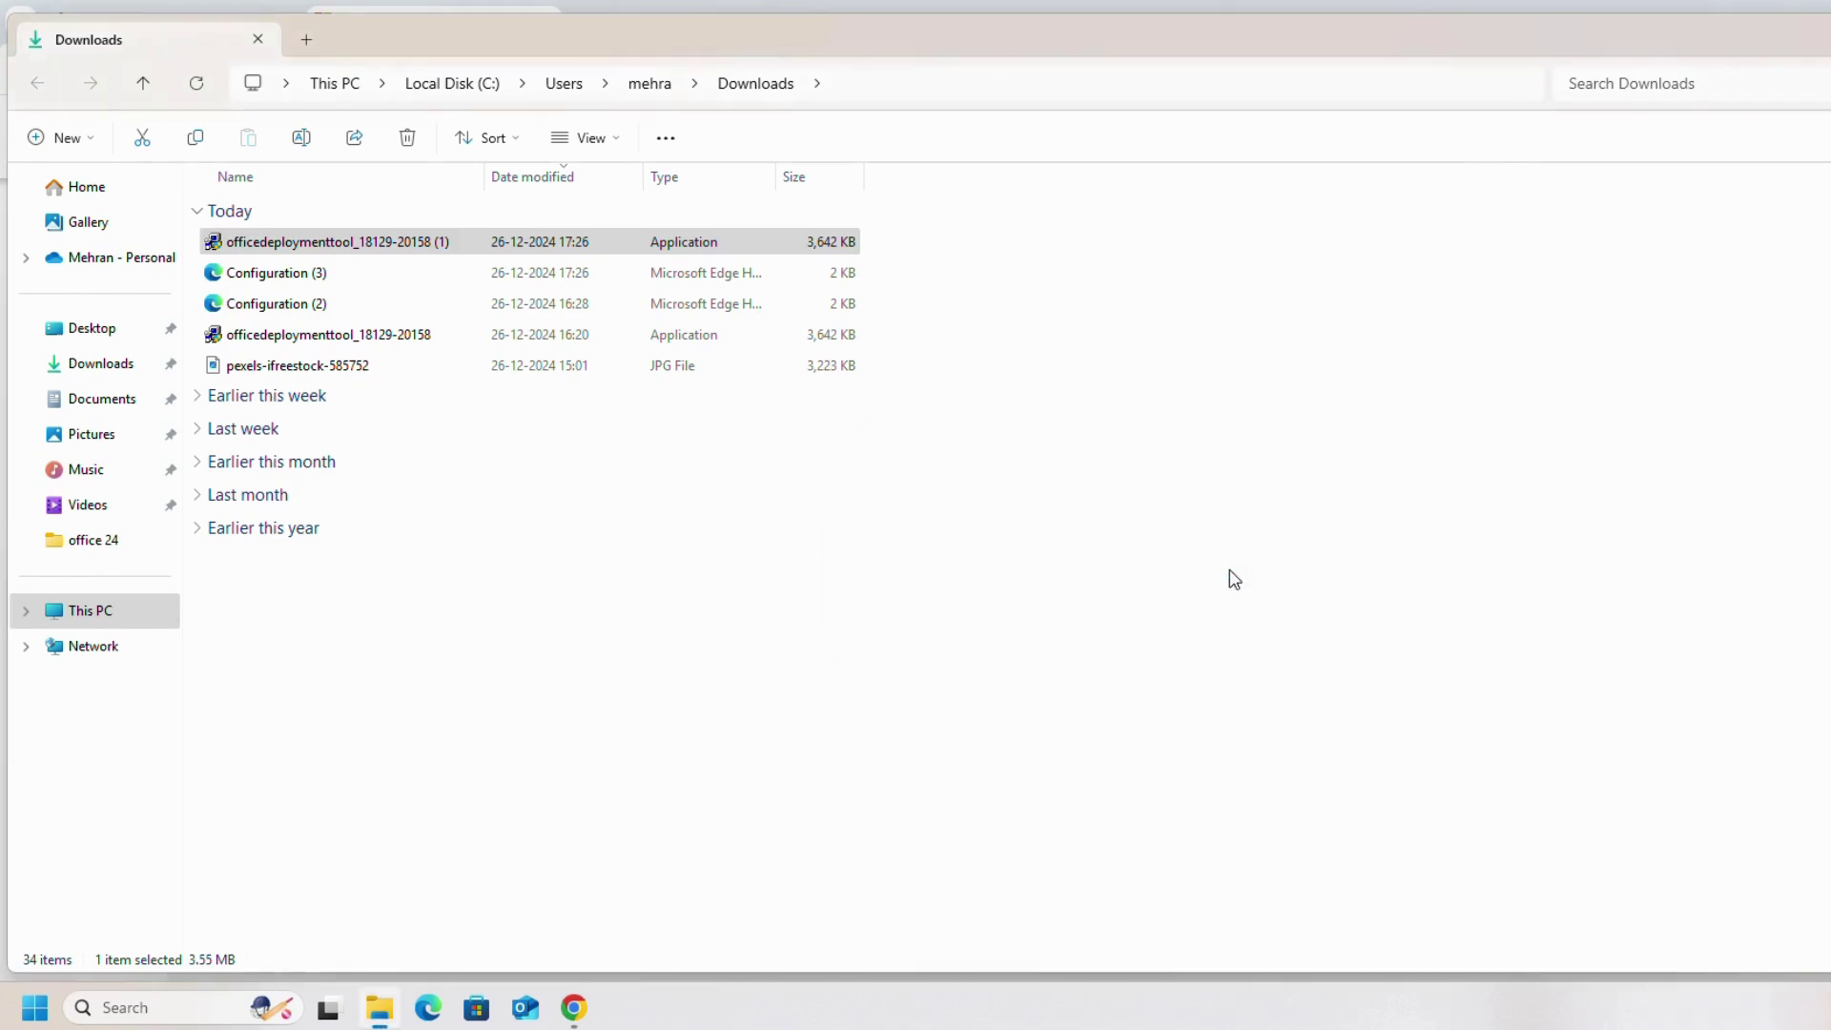
# - Copy the exported Configuration (3) file into the Microsoft office folder on the Desktop
pyautogui.click(293, 277)
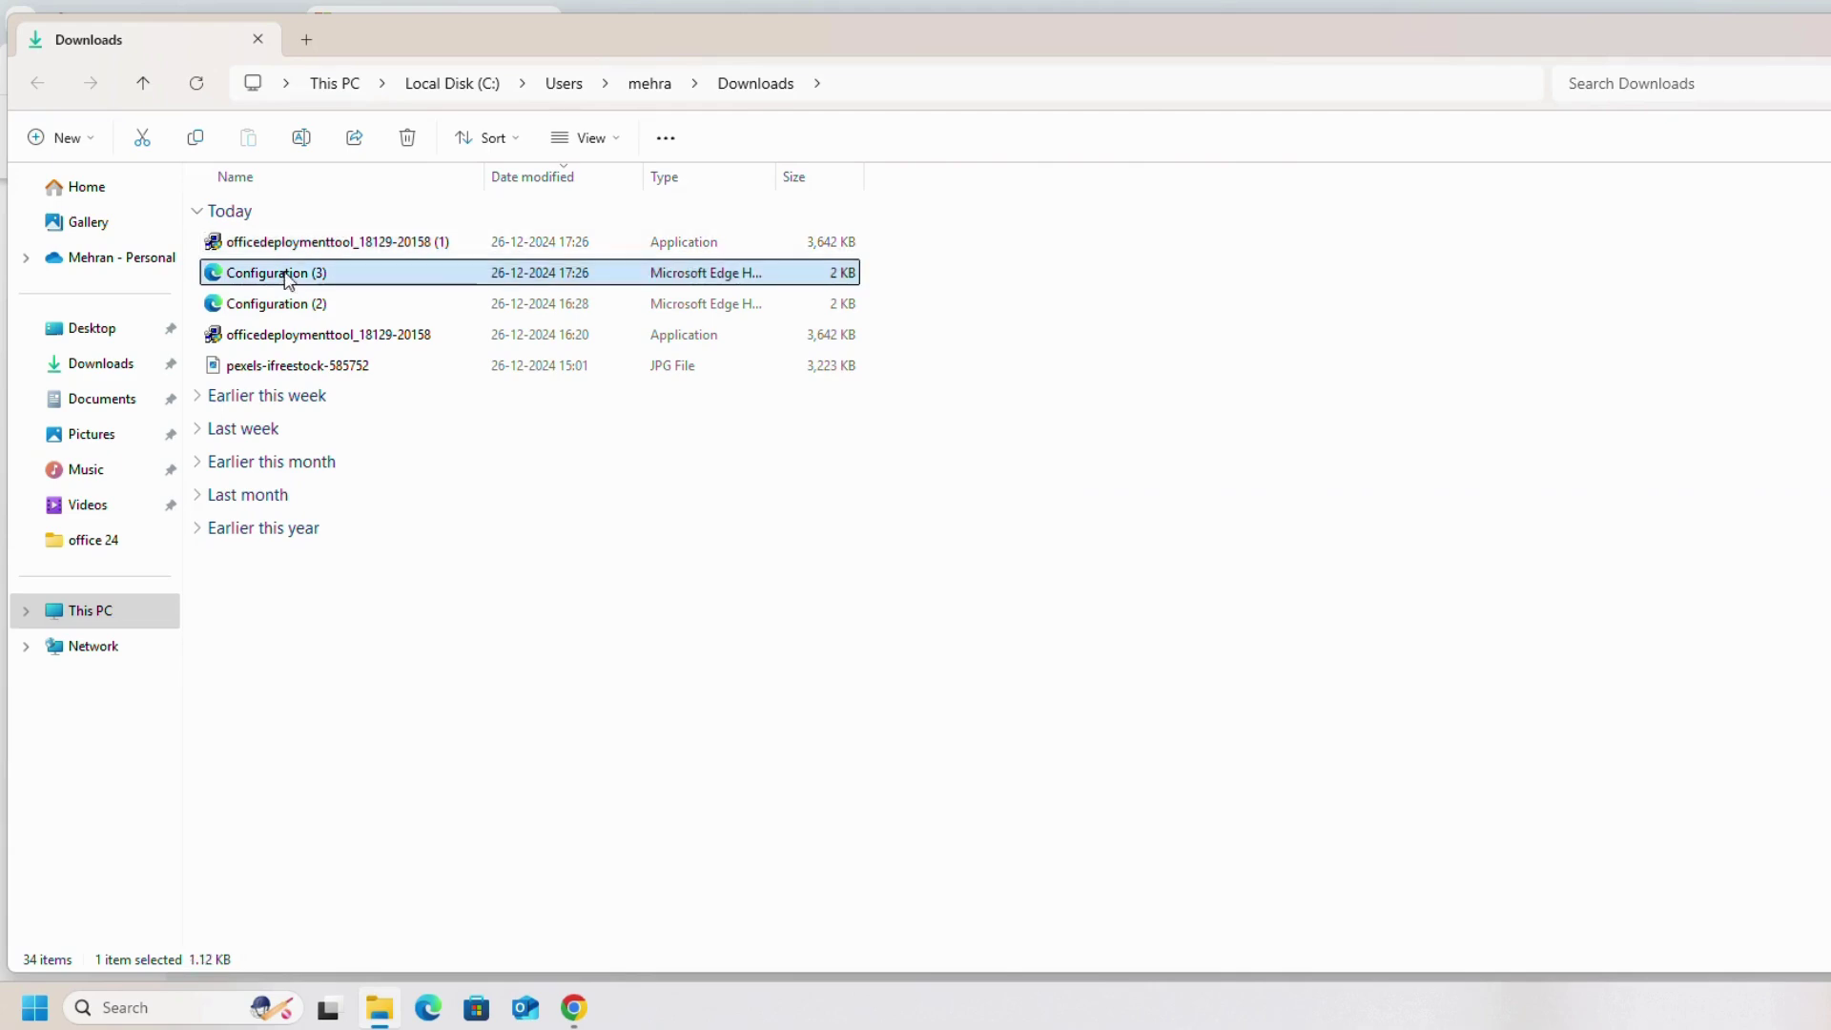
pyautogui.click(193, 143)
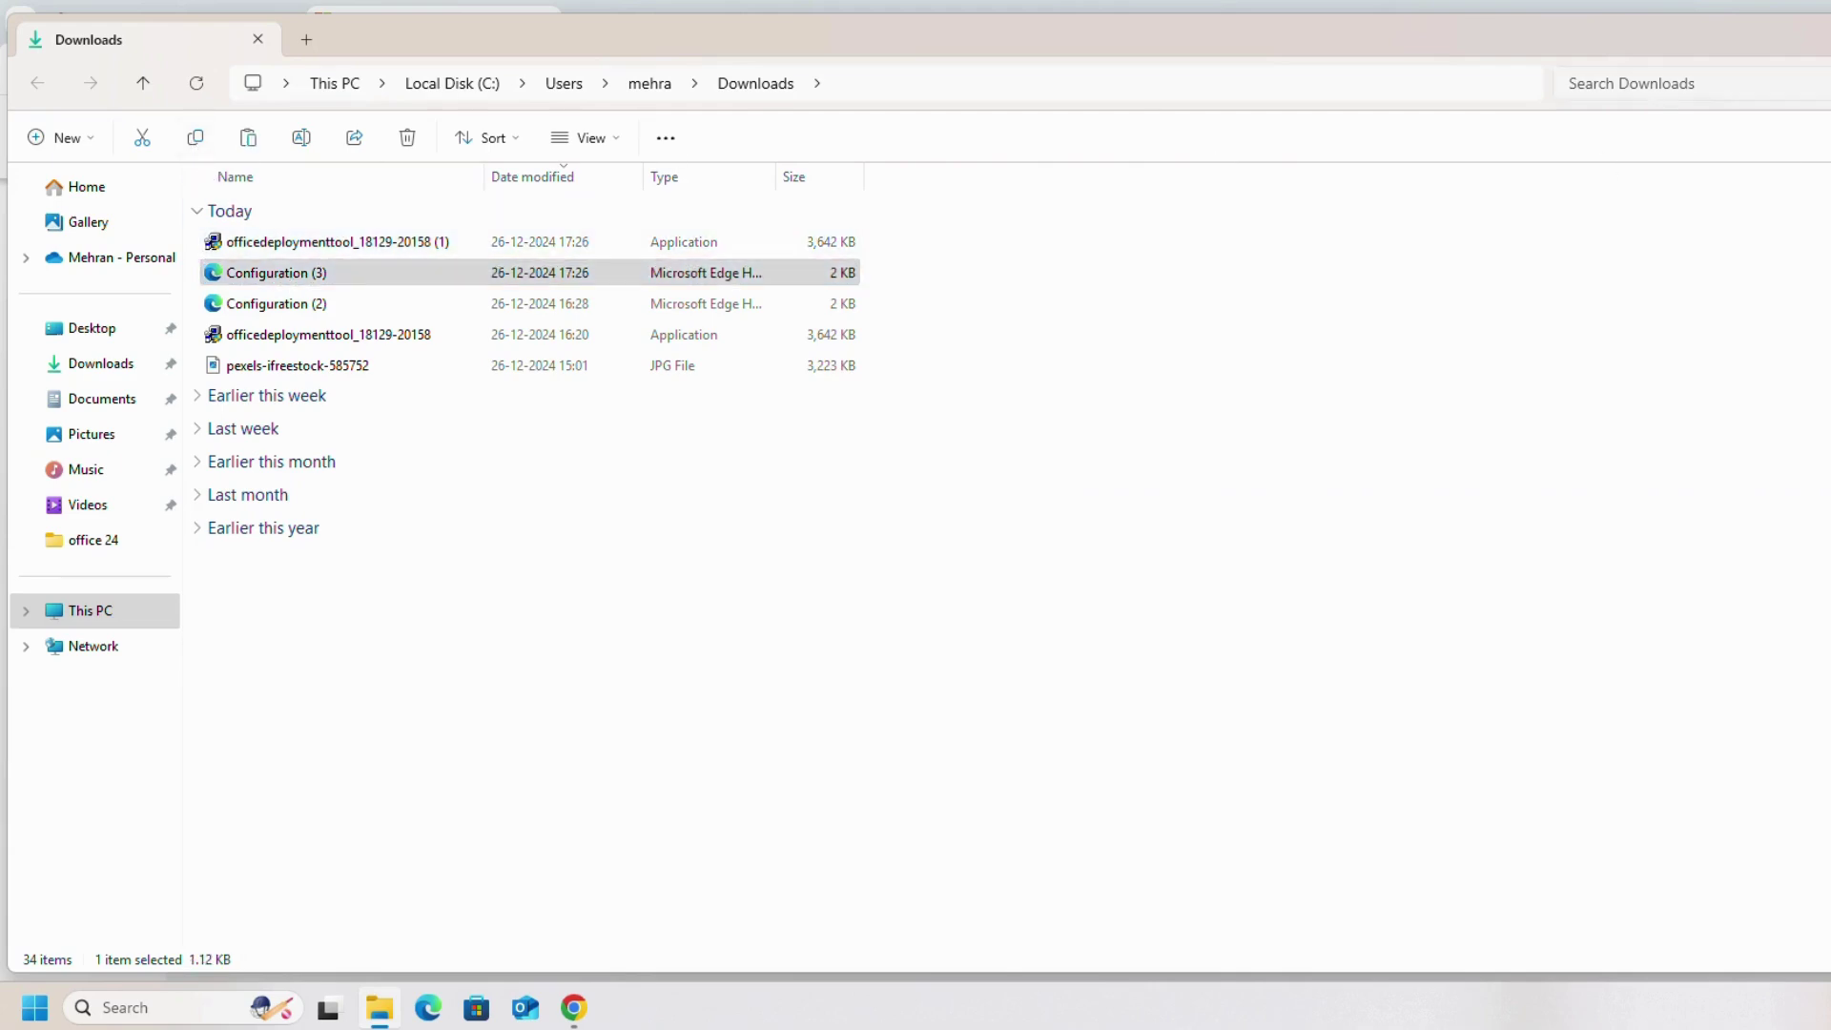
pyautogui.hotkey('alt', 'Tab')
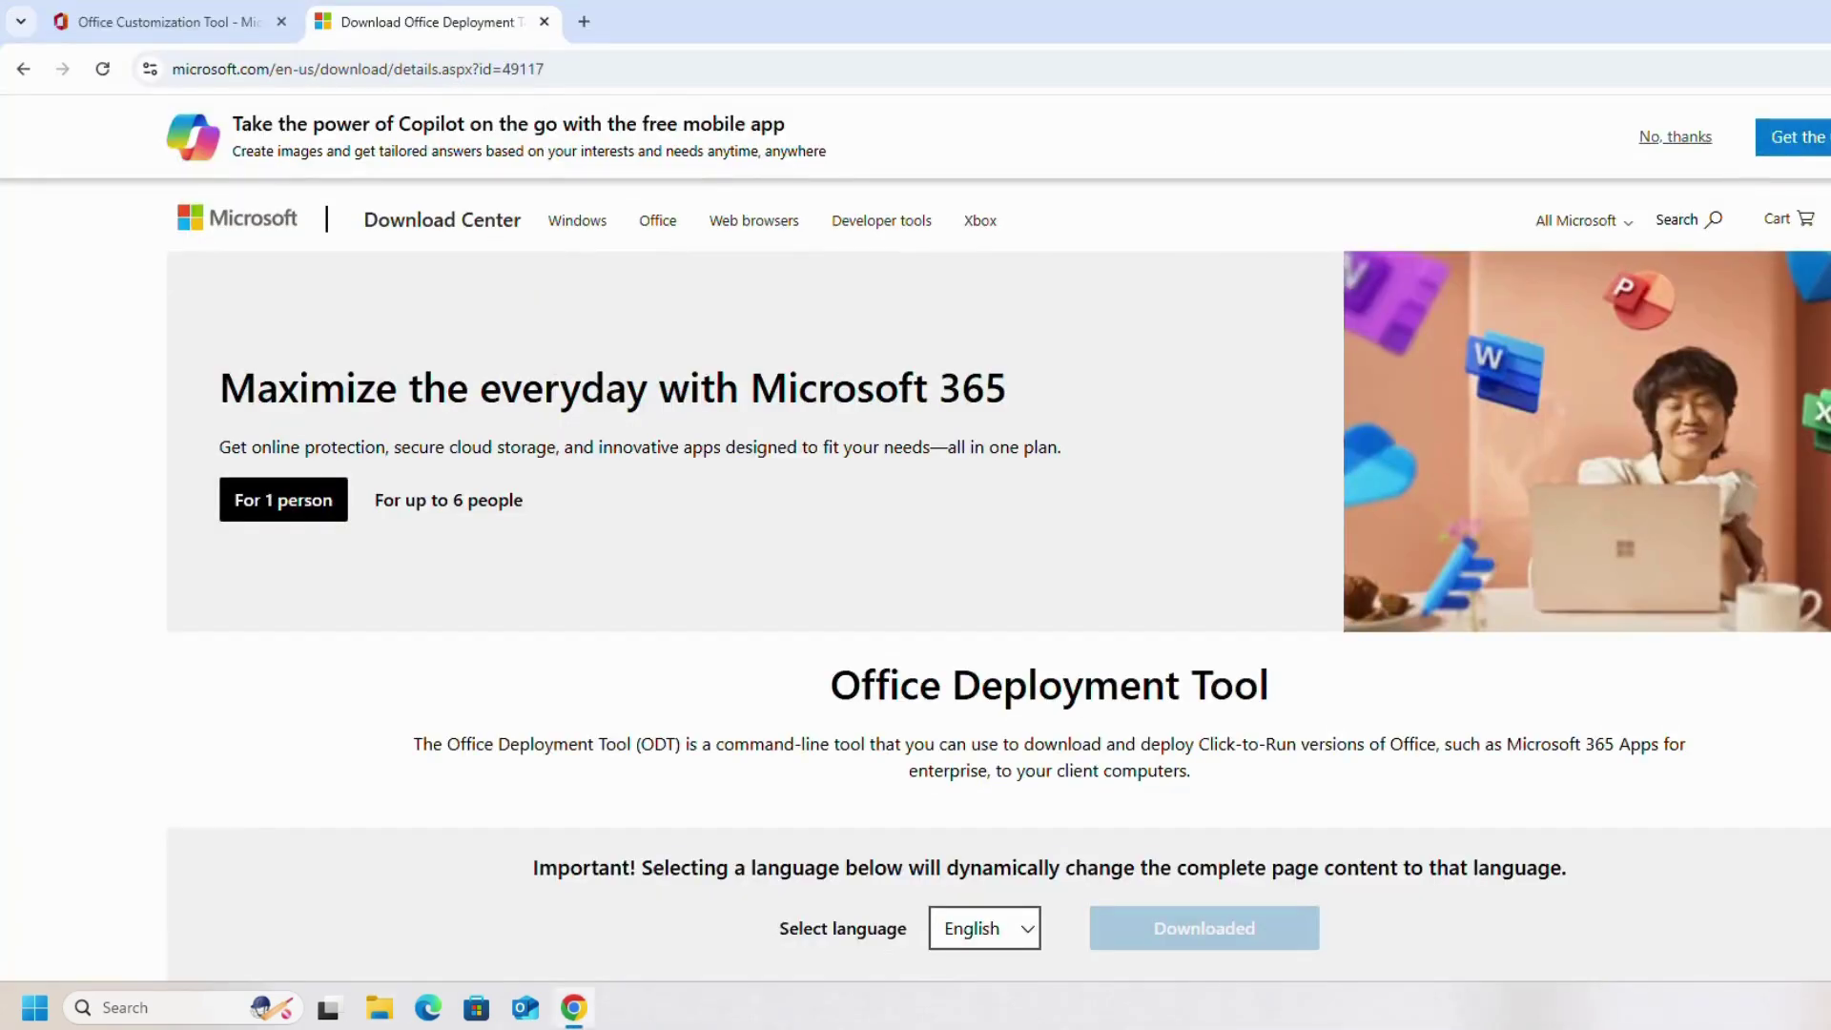
pyautogui.press('super+d')
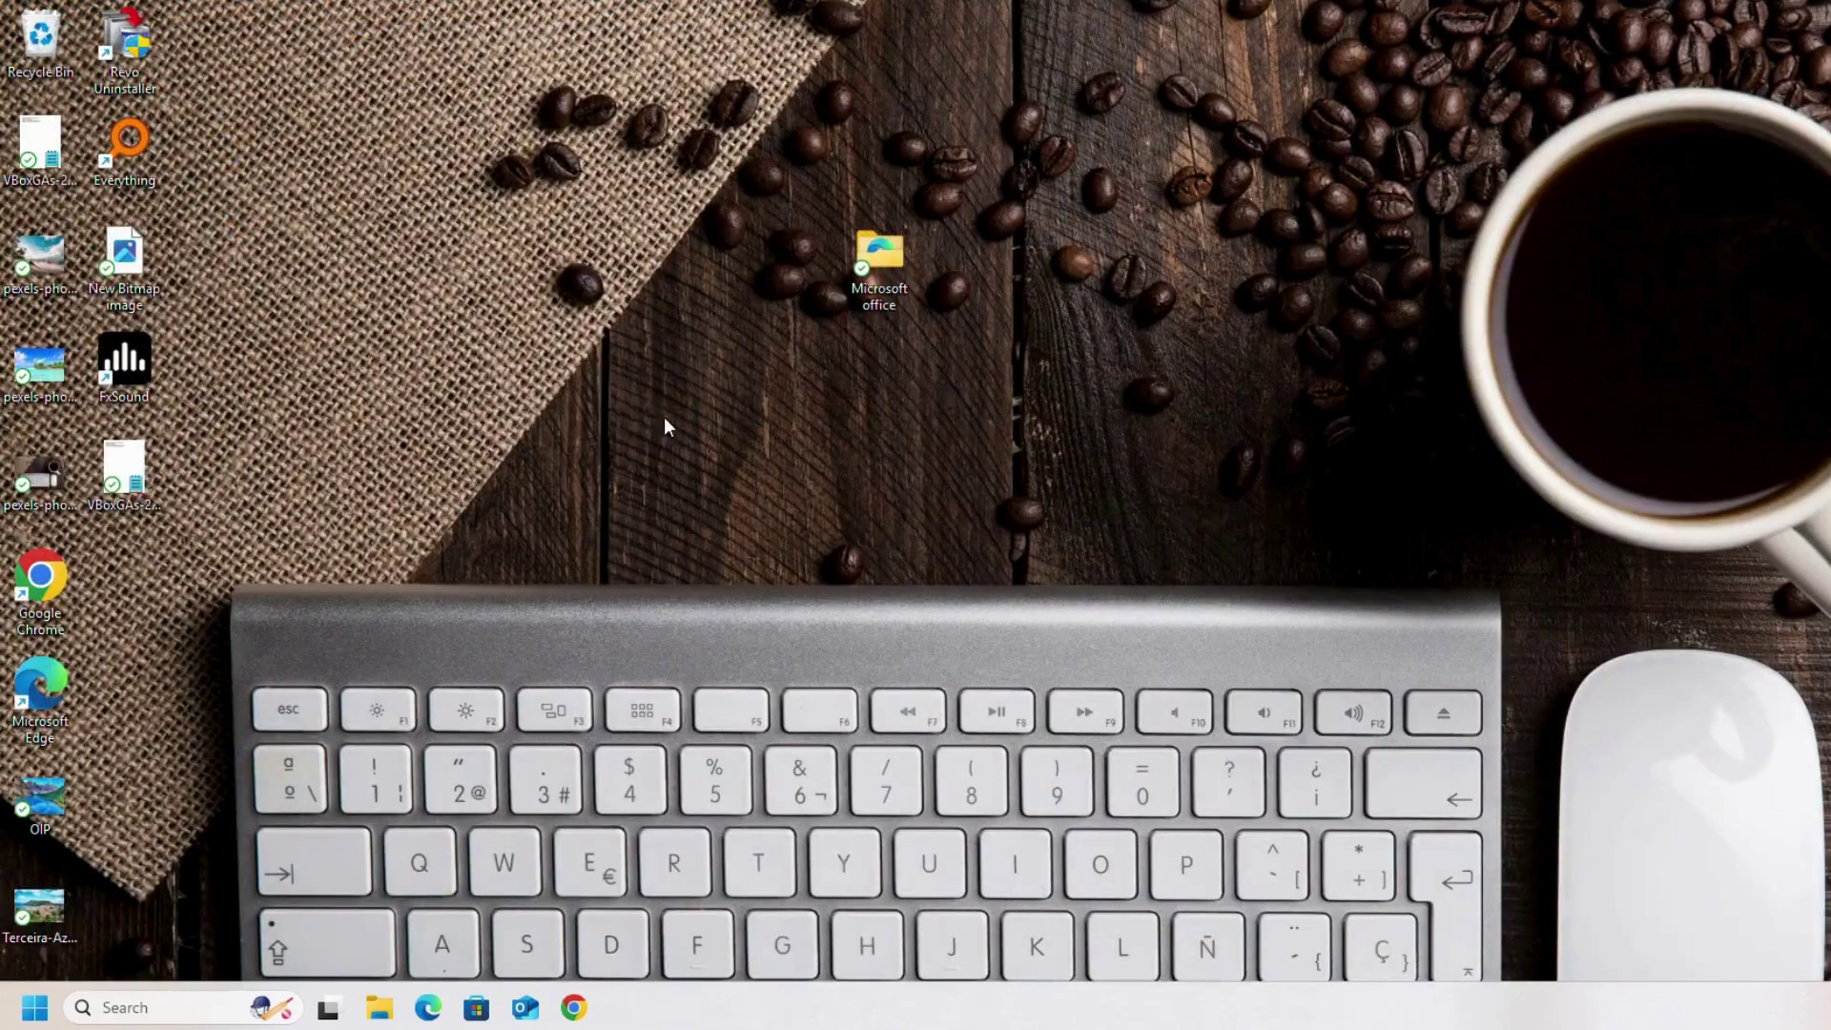
pyautogui.doubleClick(892, 282)
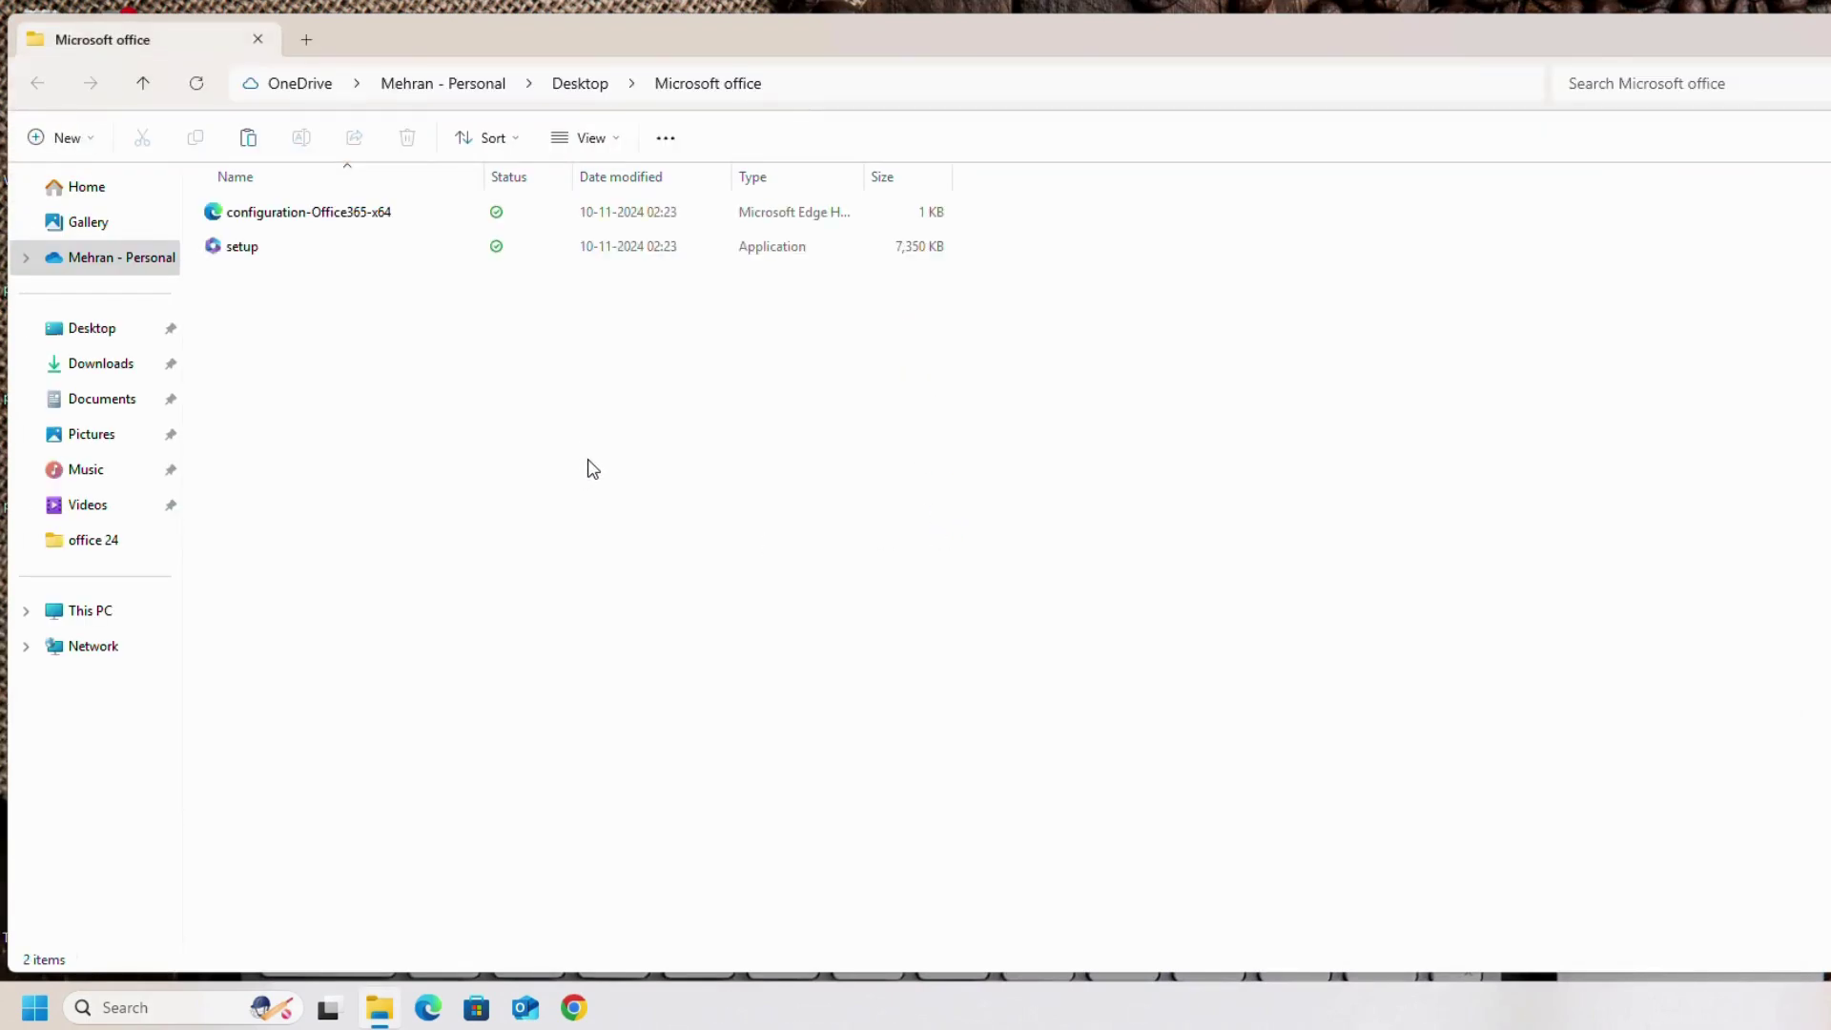
pyautogui.hotkey('ctrl', 'v')
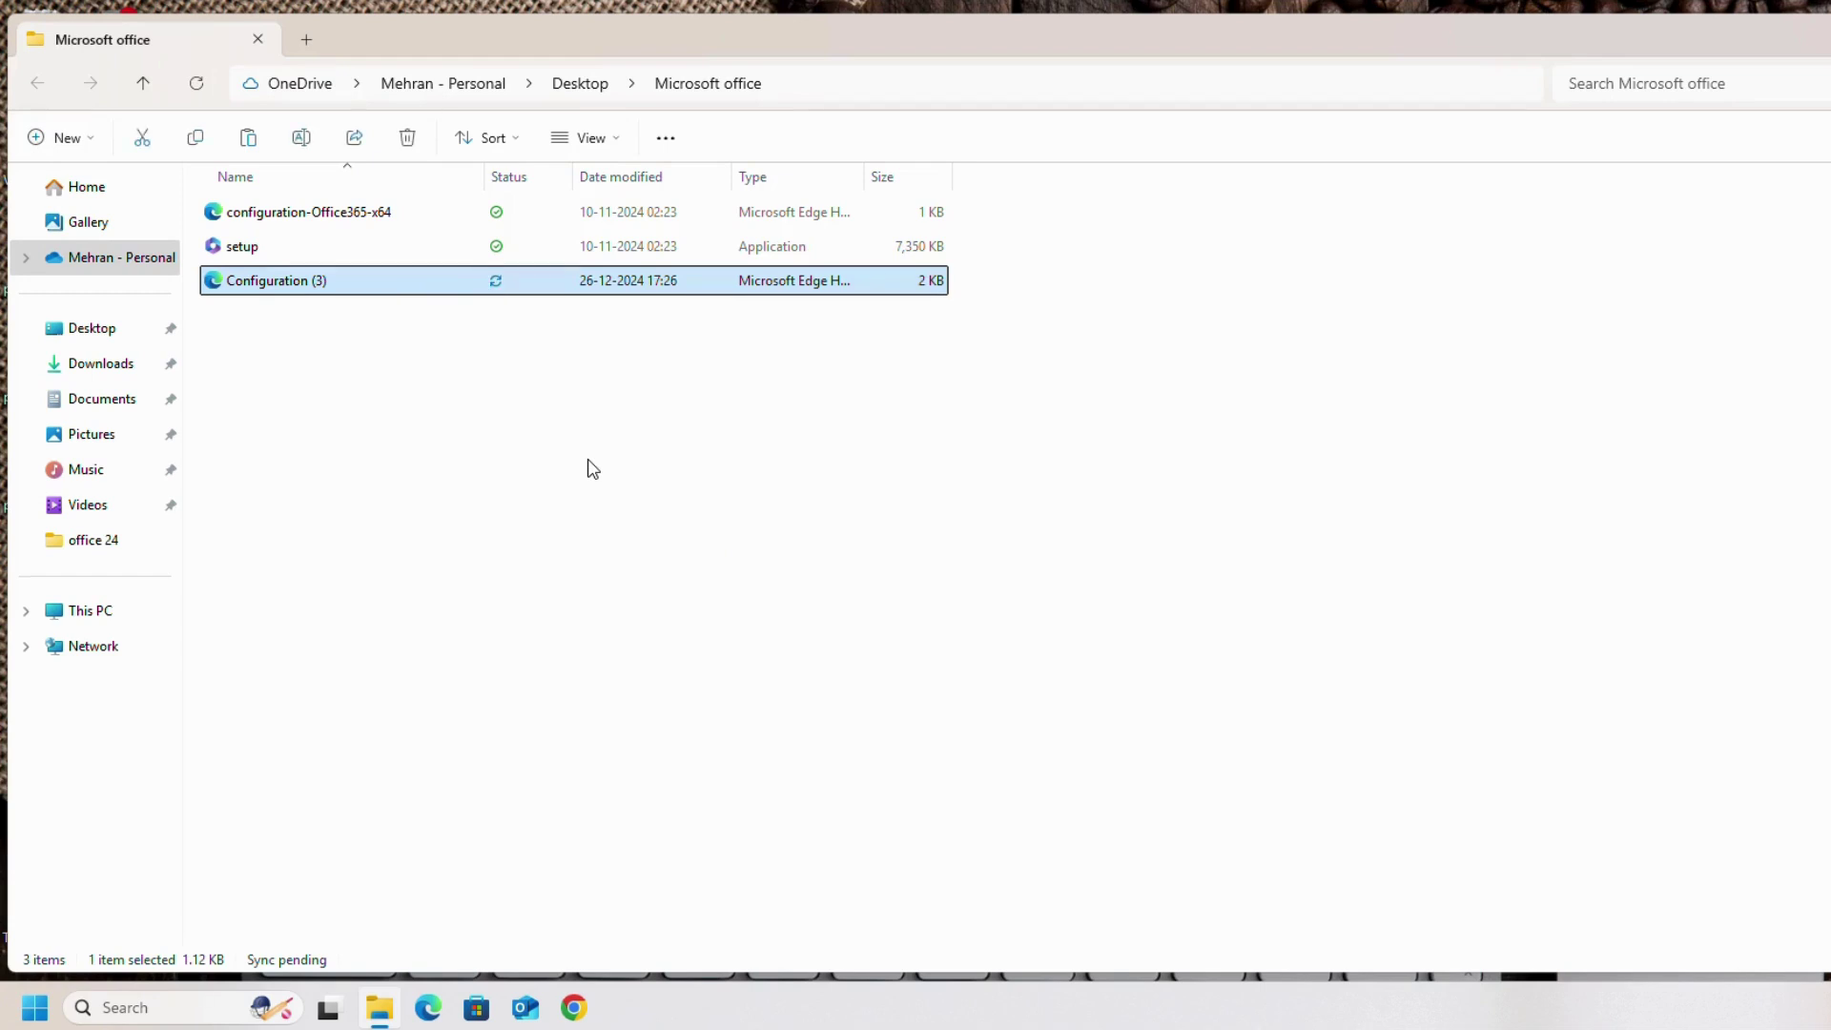
# - Delete the old configuration-Office365-x64 file and rename Configuration (3) to Configuration
pyautogui.click(346, 250)
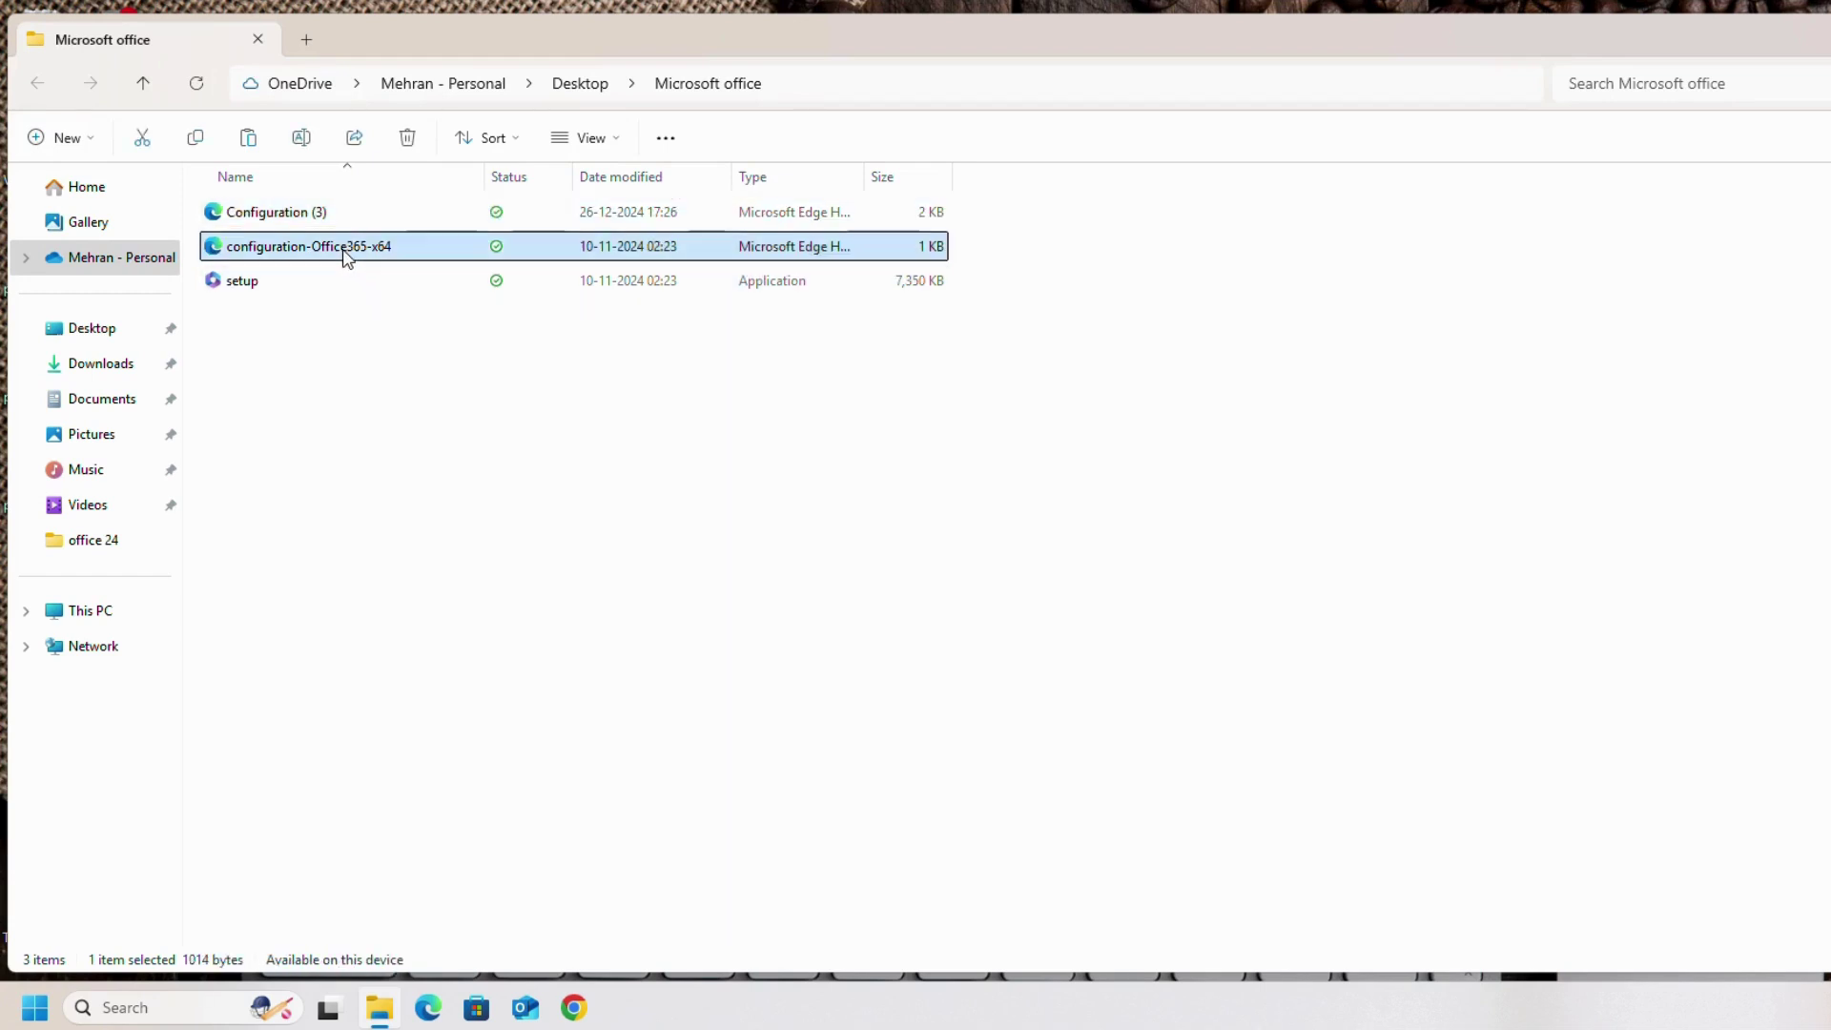
pyautogui.click(407, 140)
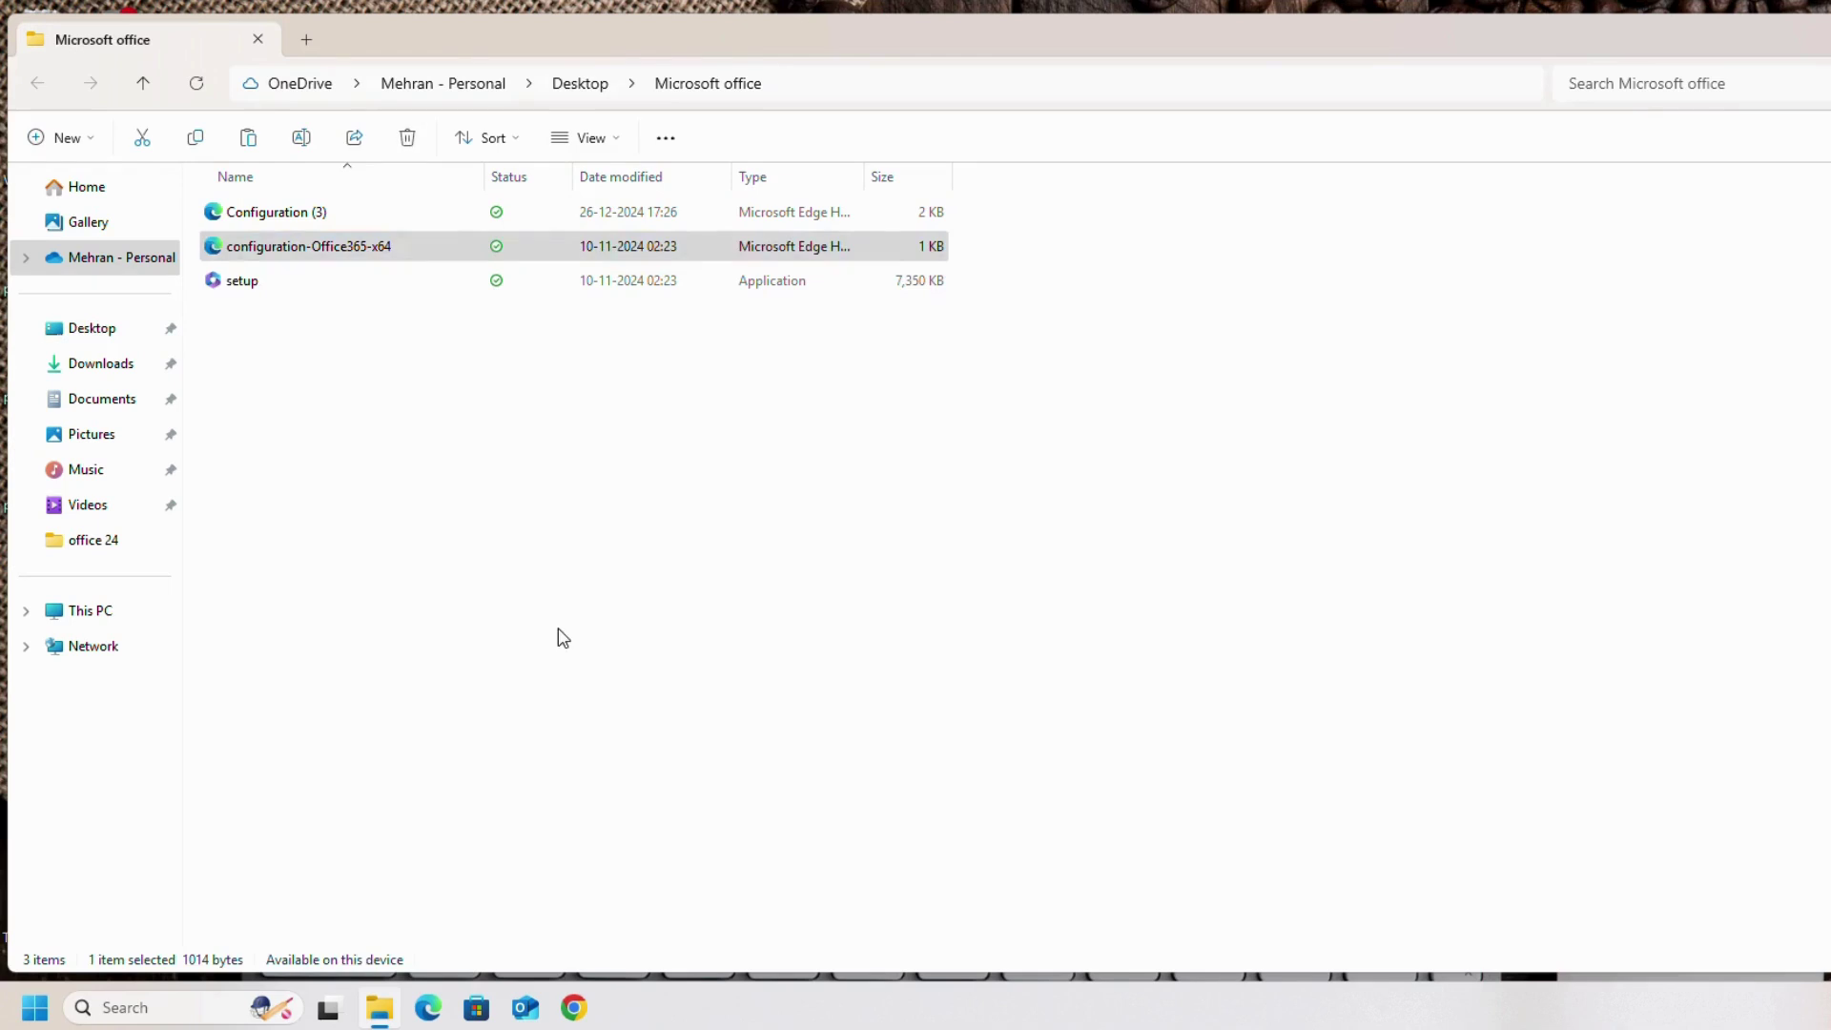
pyautogui.click(298, 221)
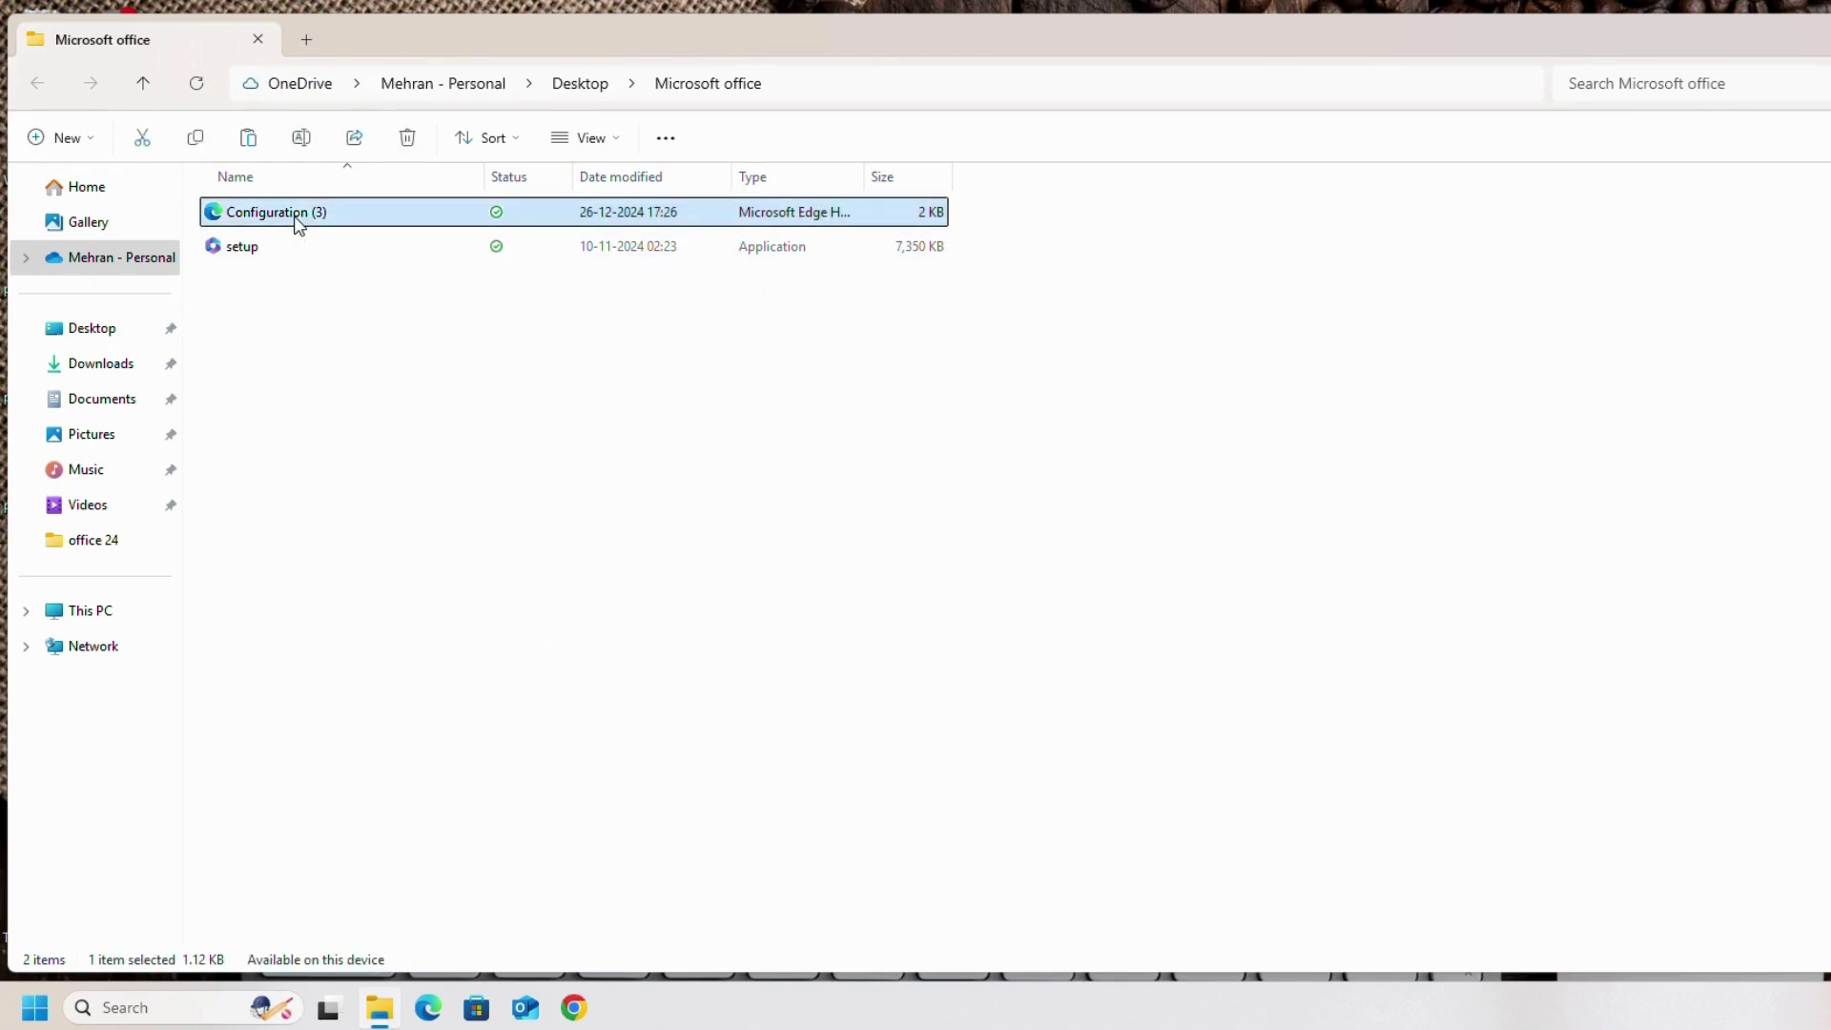
pyautogui.click(304, 150)
pyautogui.click(355, 211)
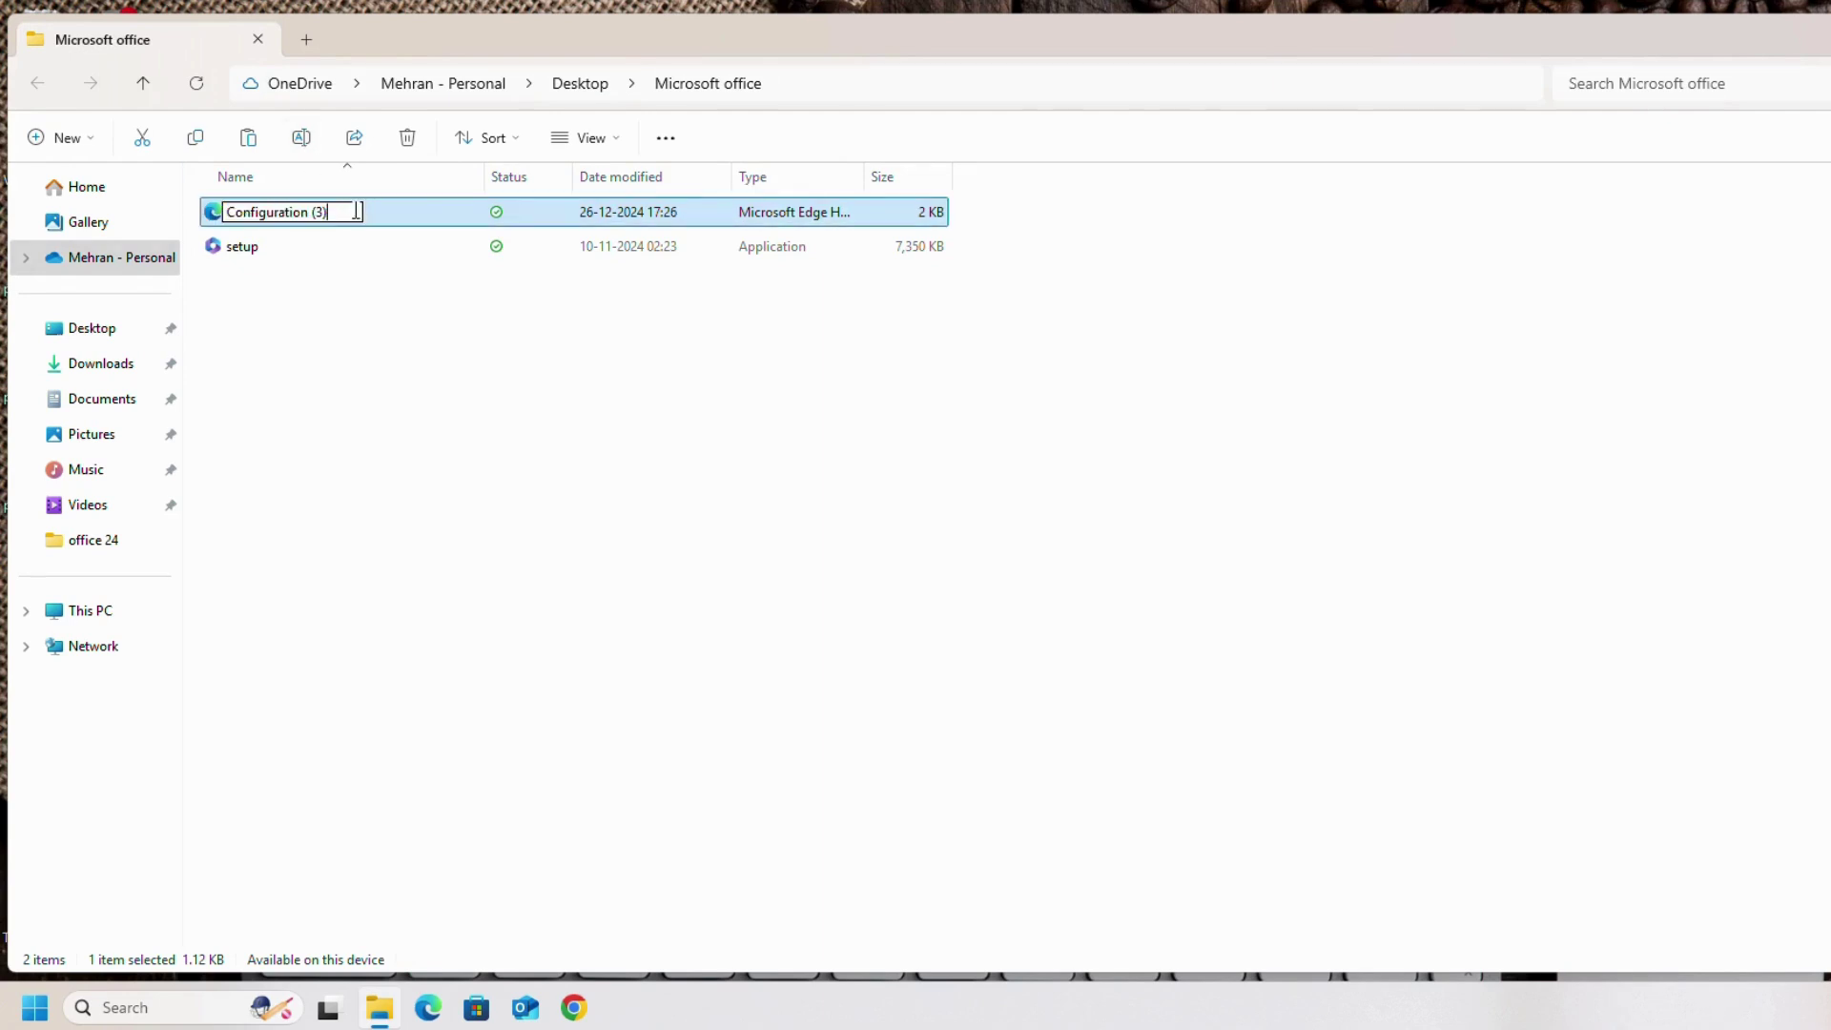
pyautogui.press('BackSpace')
pyautogui.press('BackSpace')
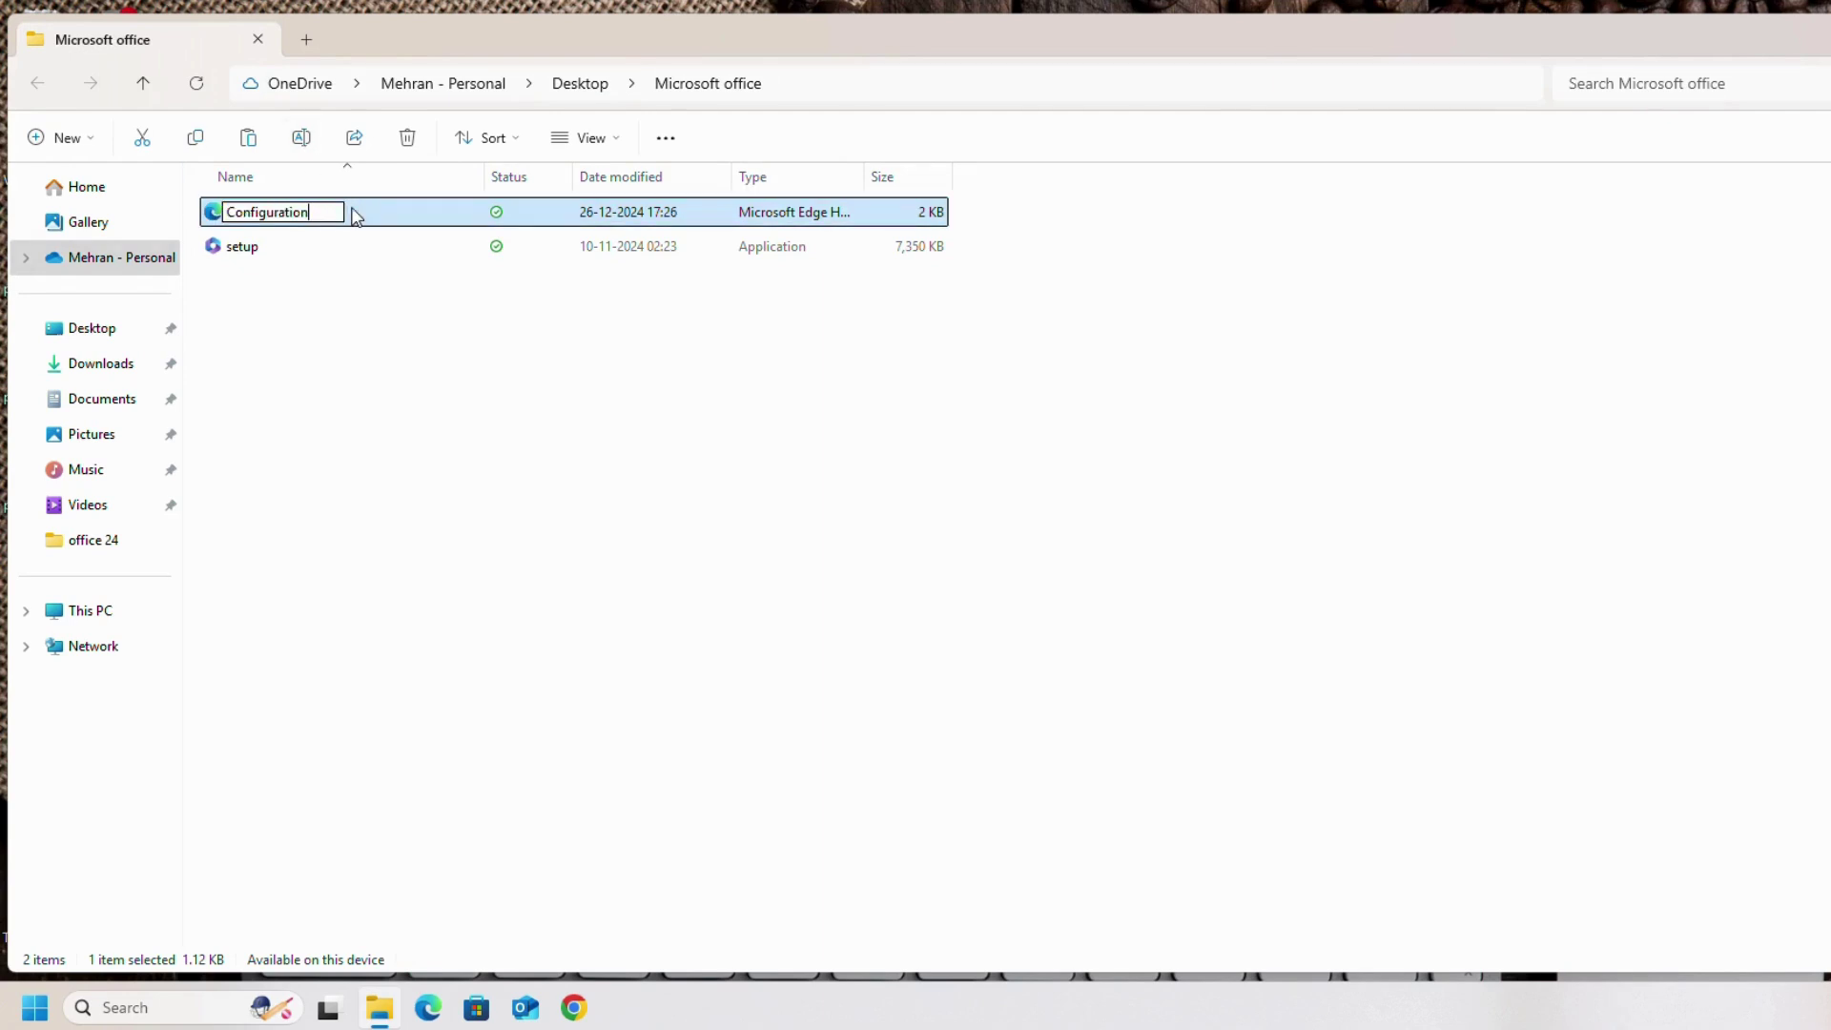
pyautogui.press('Return')
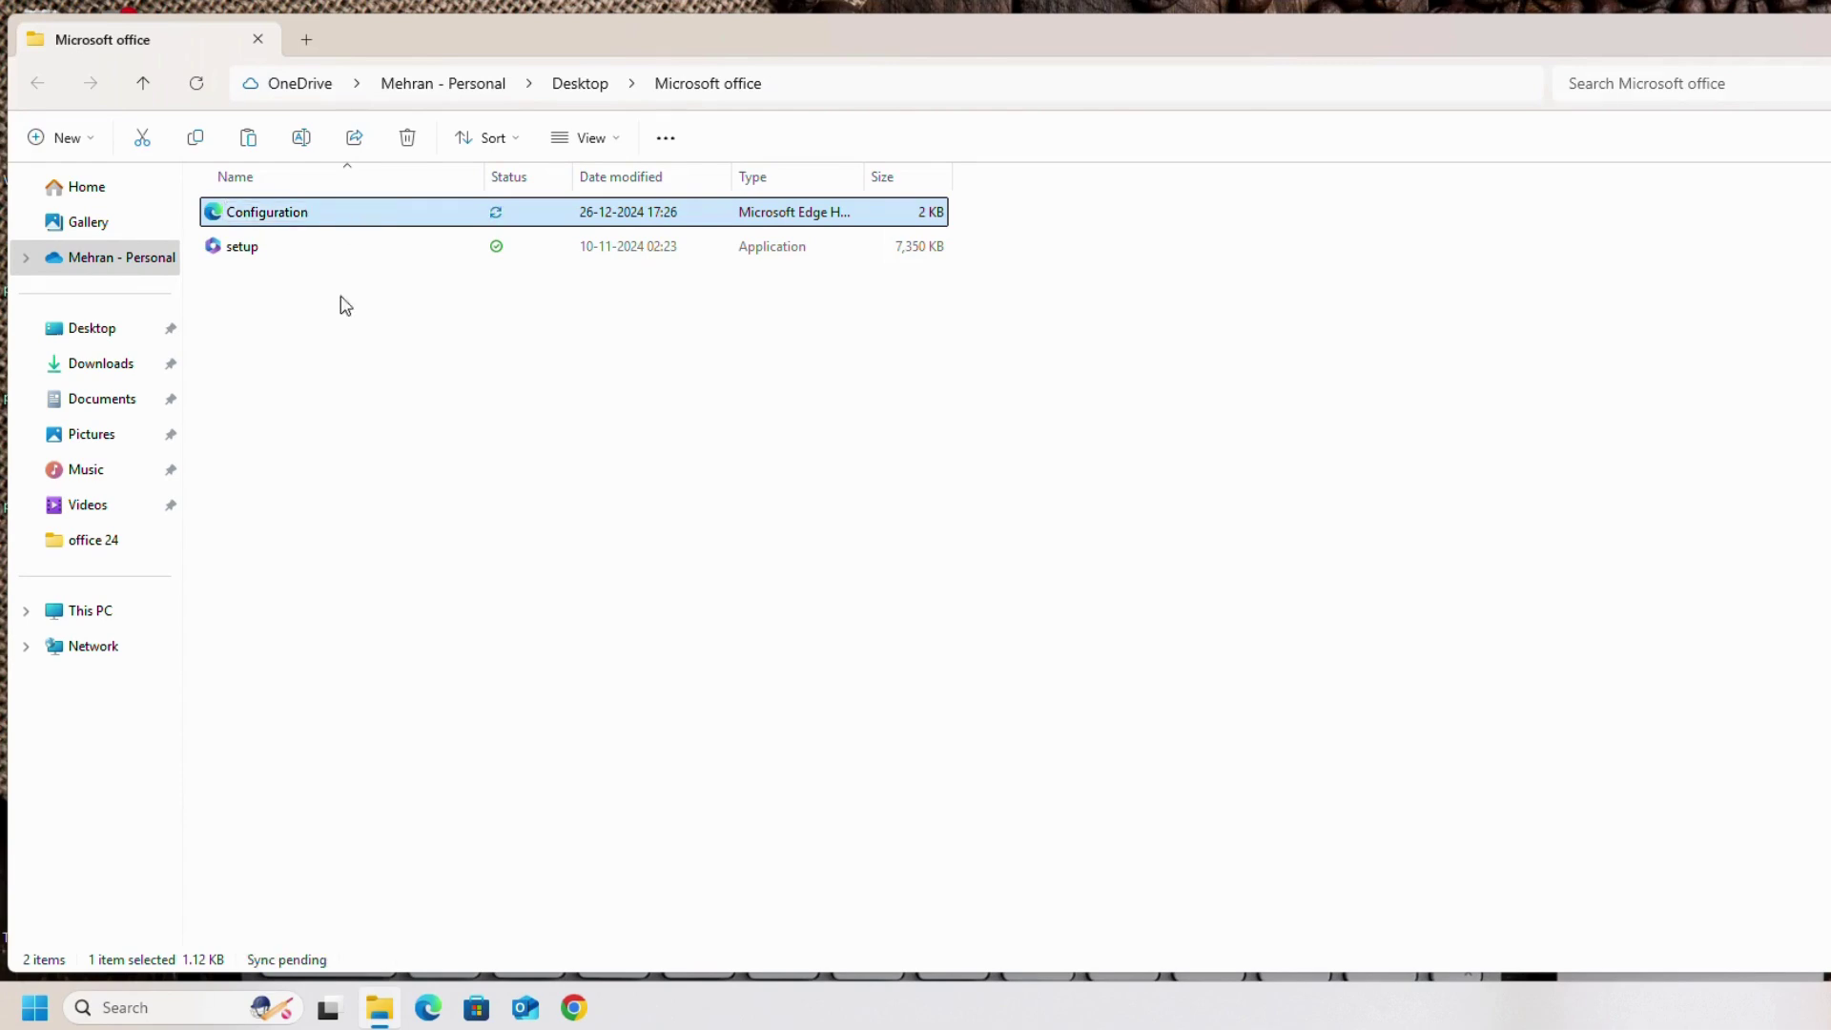
pyautogui.click(350, 360)
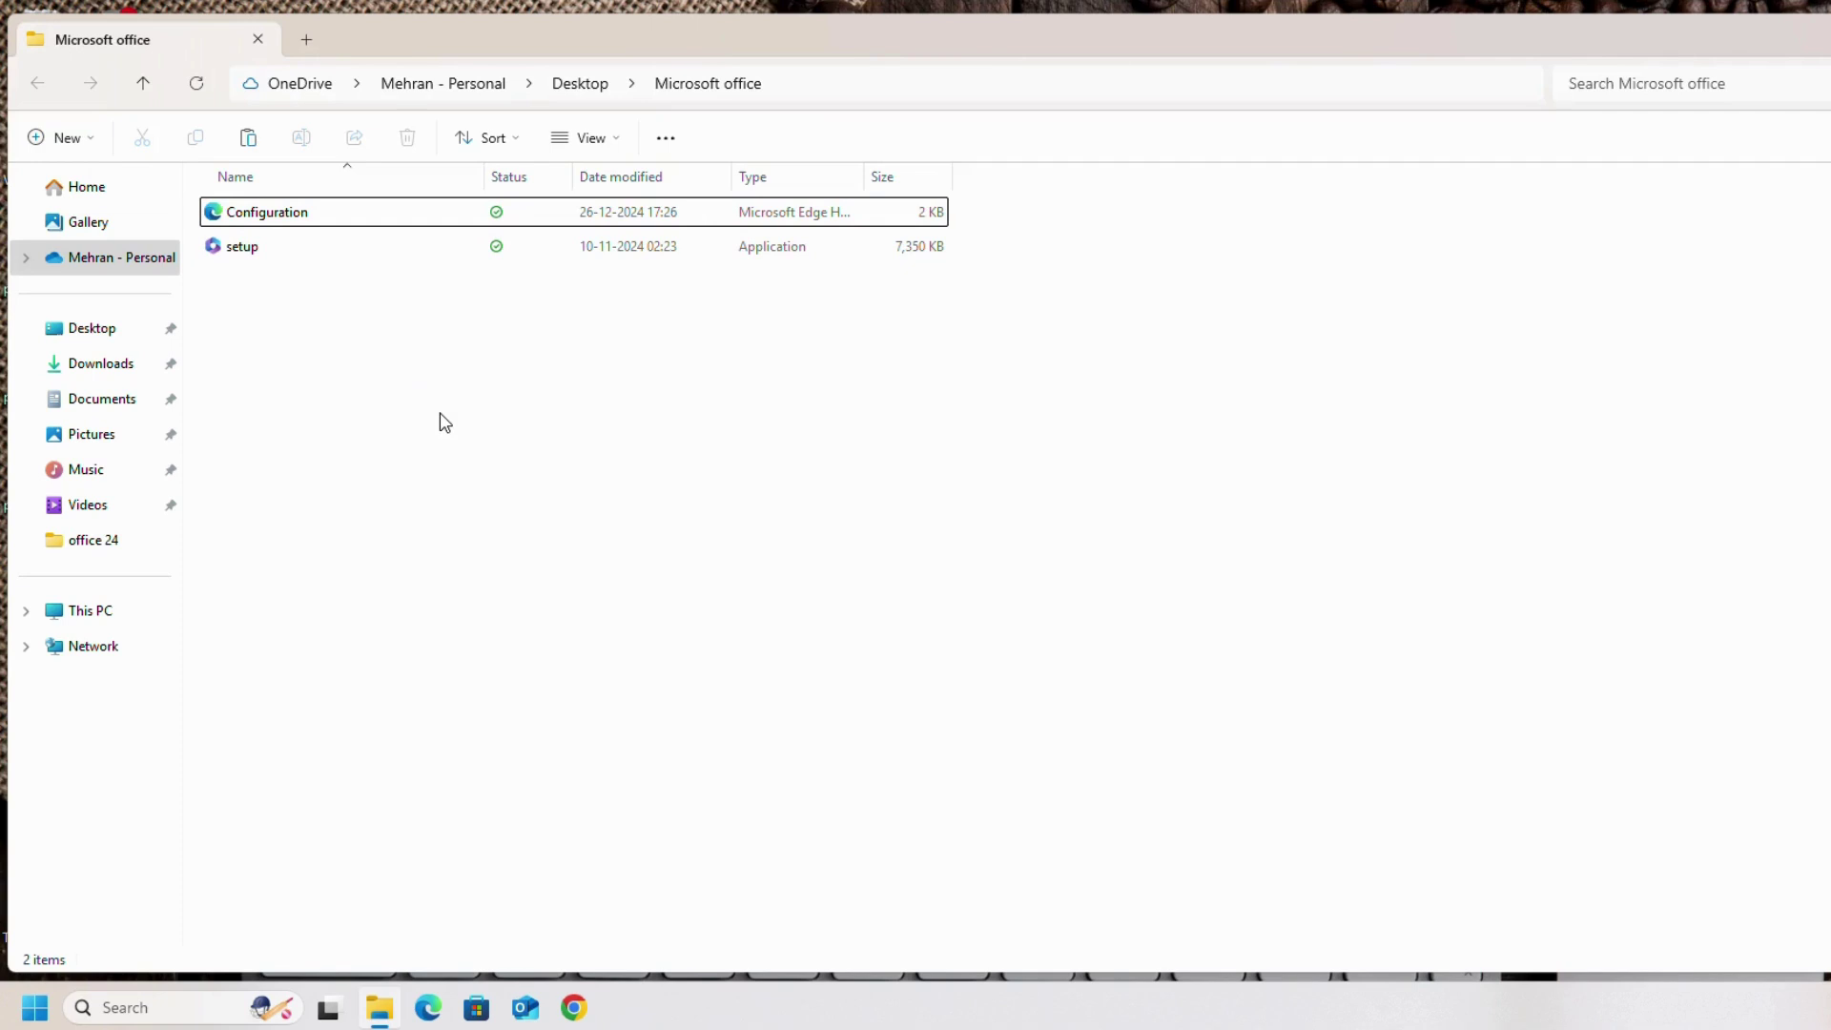
# - Copy the Microsoft office folder's path, then search Windows for cmd
pyautogui.click(780, 86)
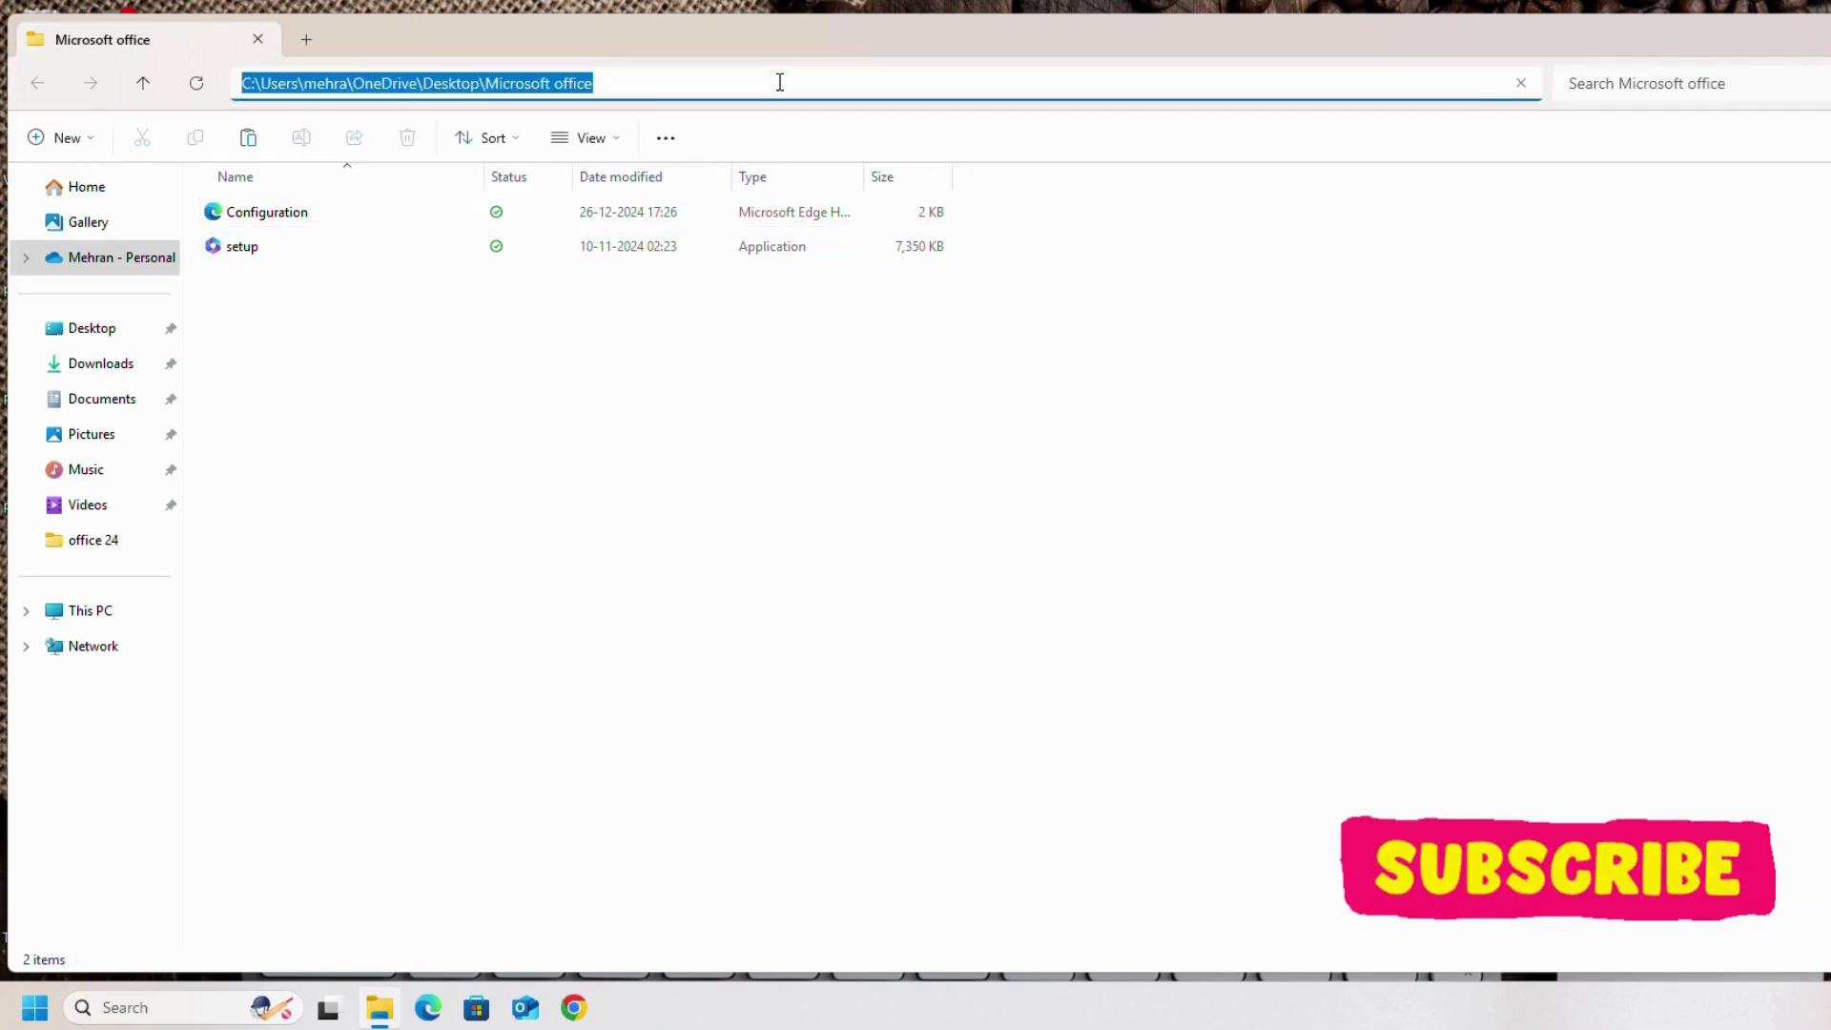
pyautogui.rightClick(563, 84)
pyautogui.click(623, 138)
pyautogui.click(421, 520)
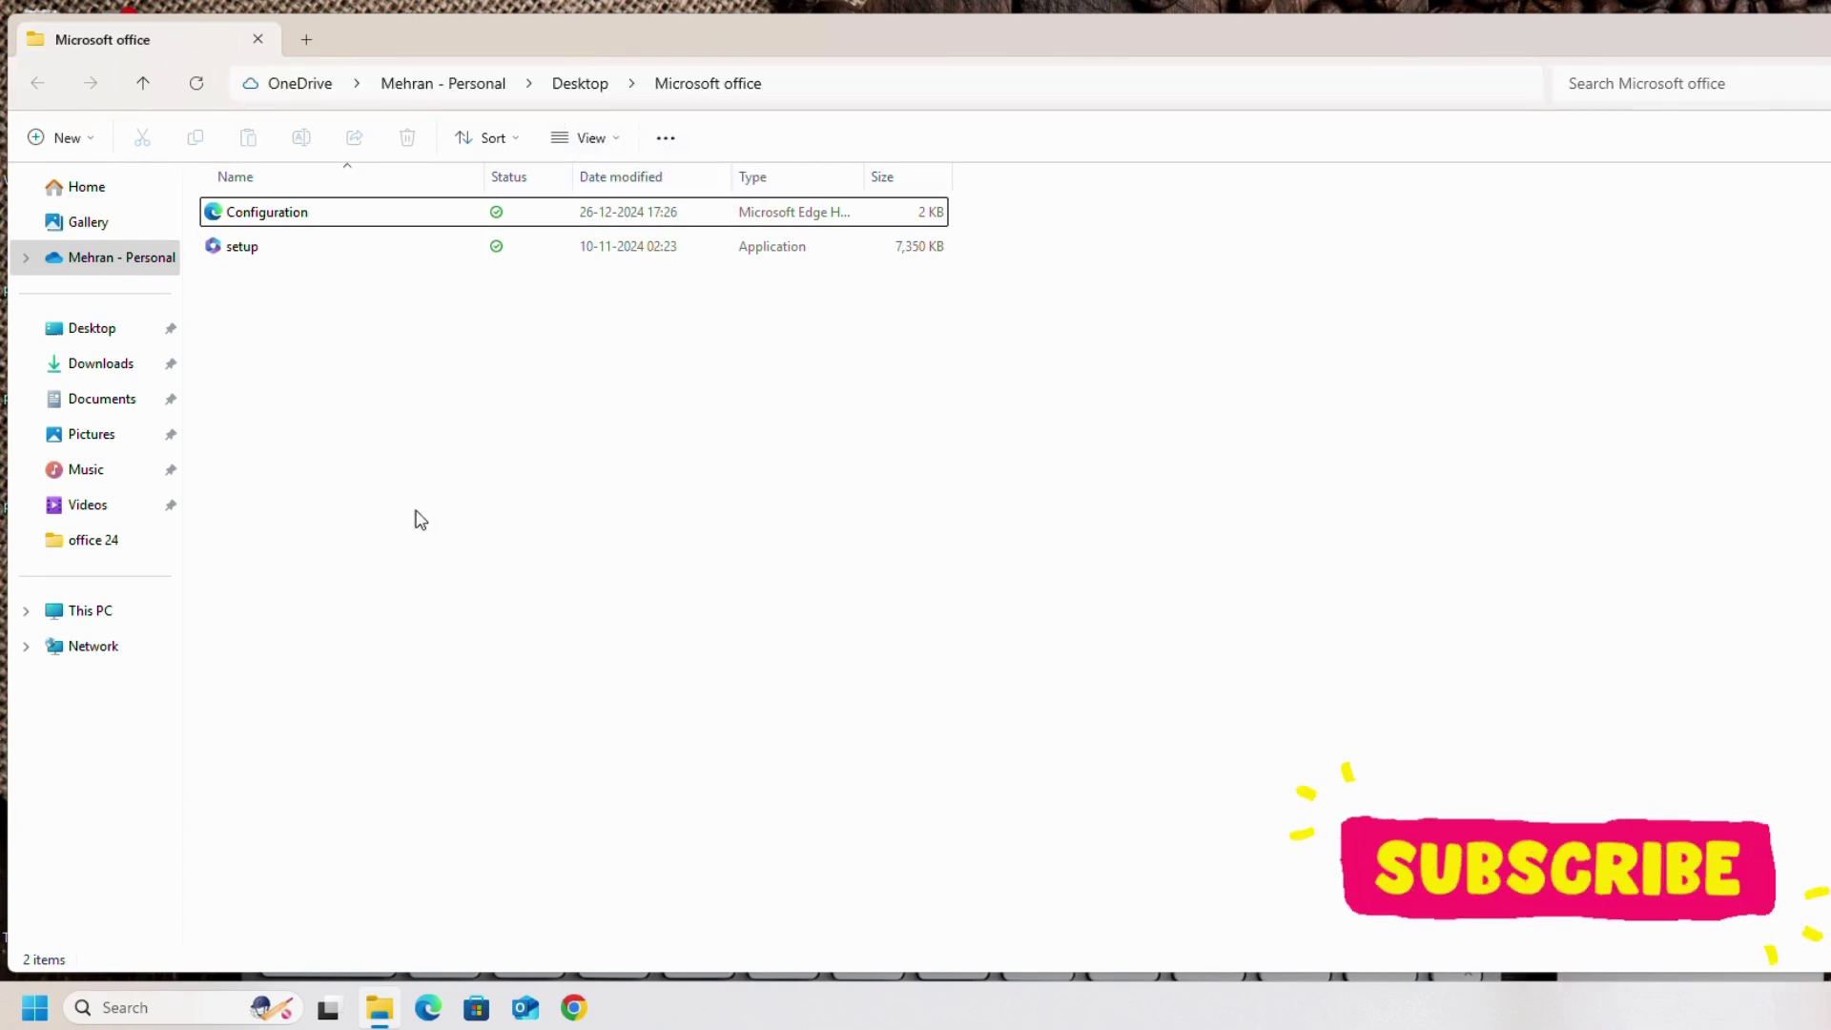
pyautogui.click(194, 1006)
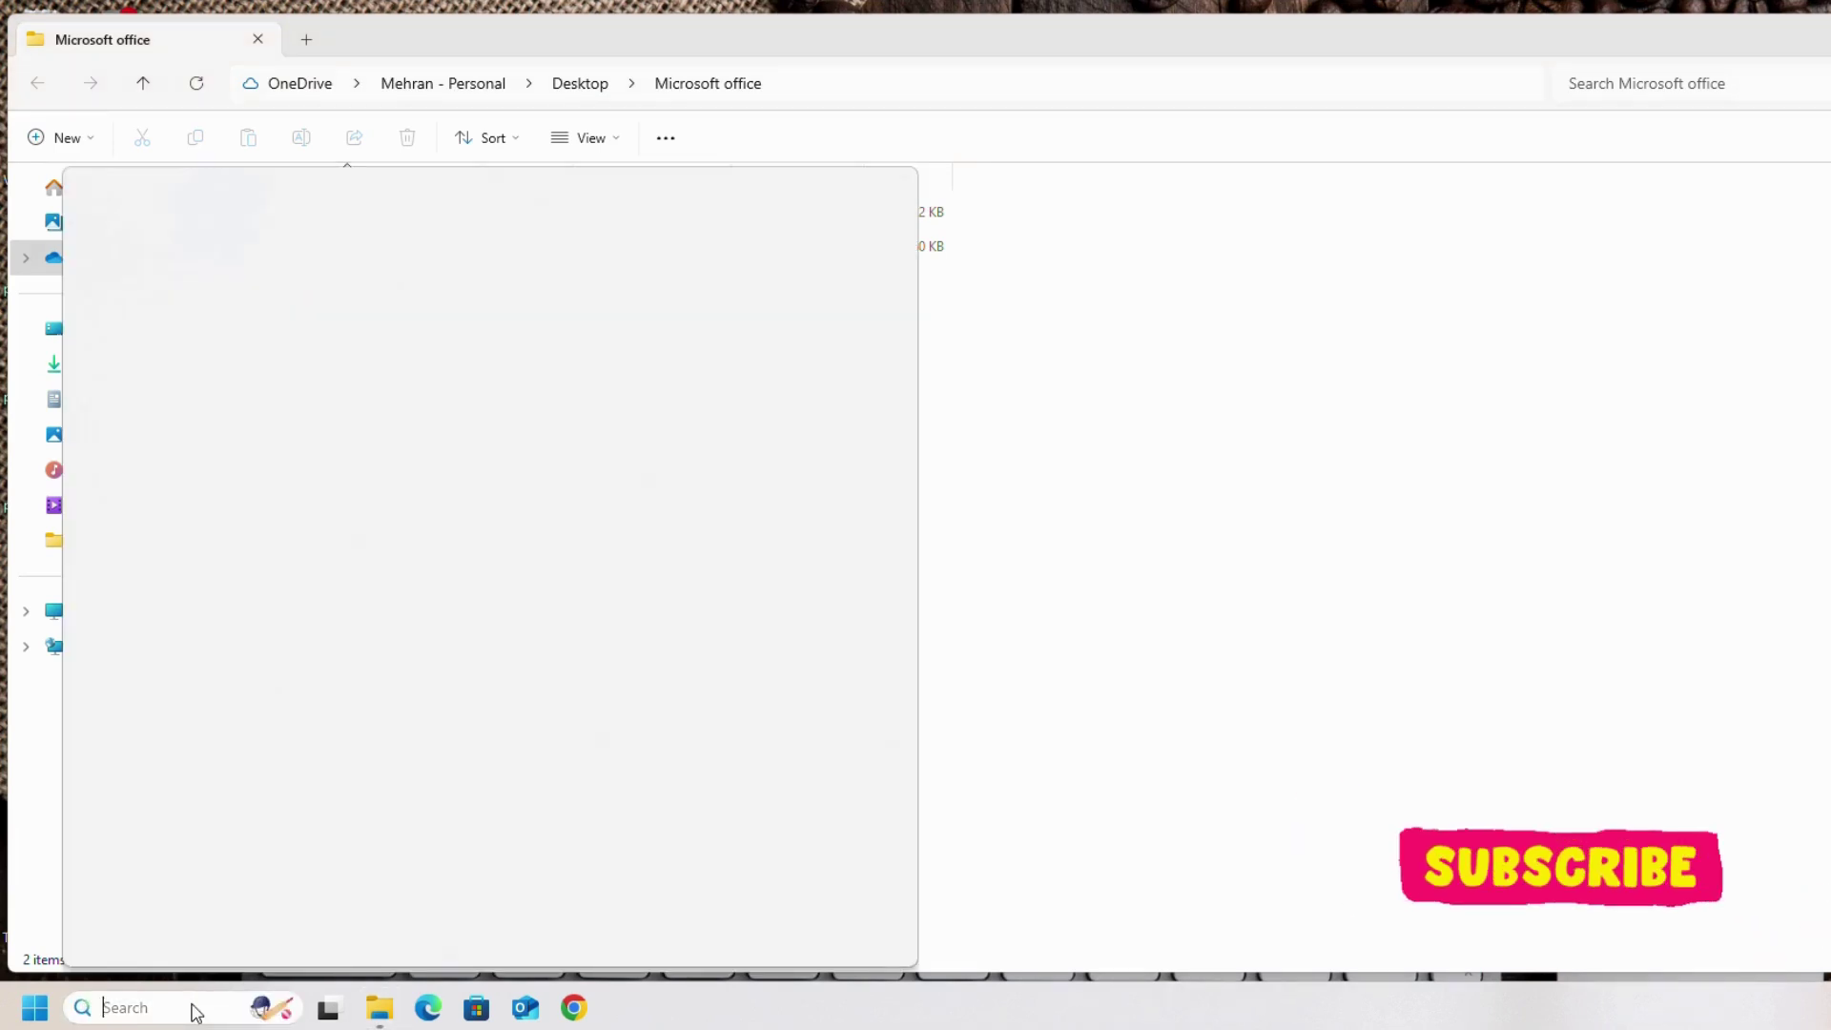
pyautogui.write('cmd')
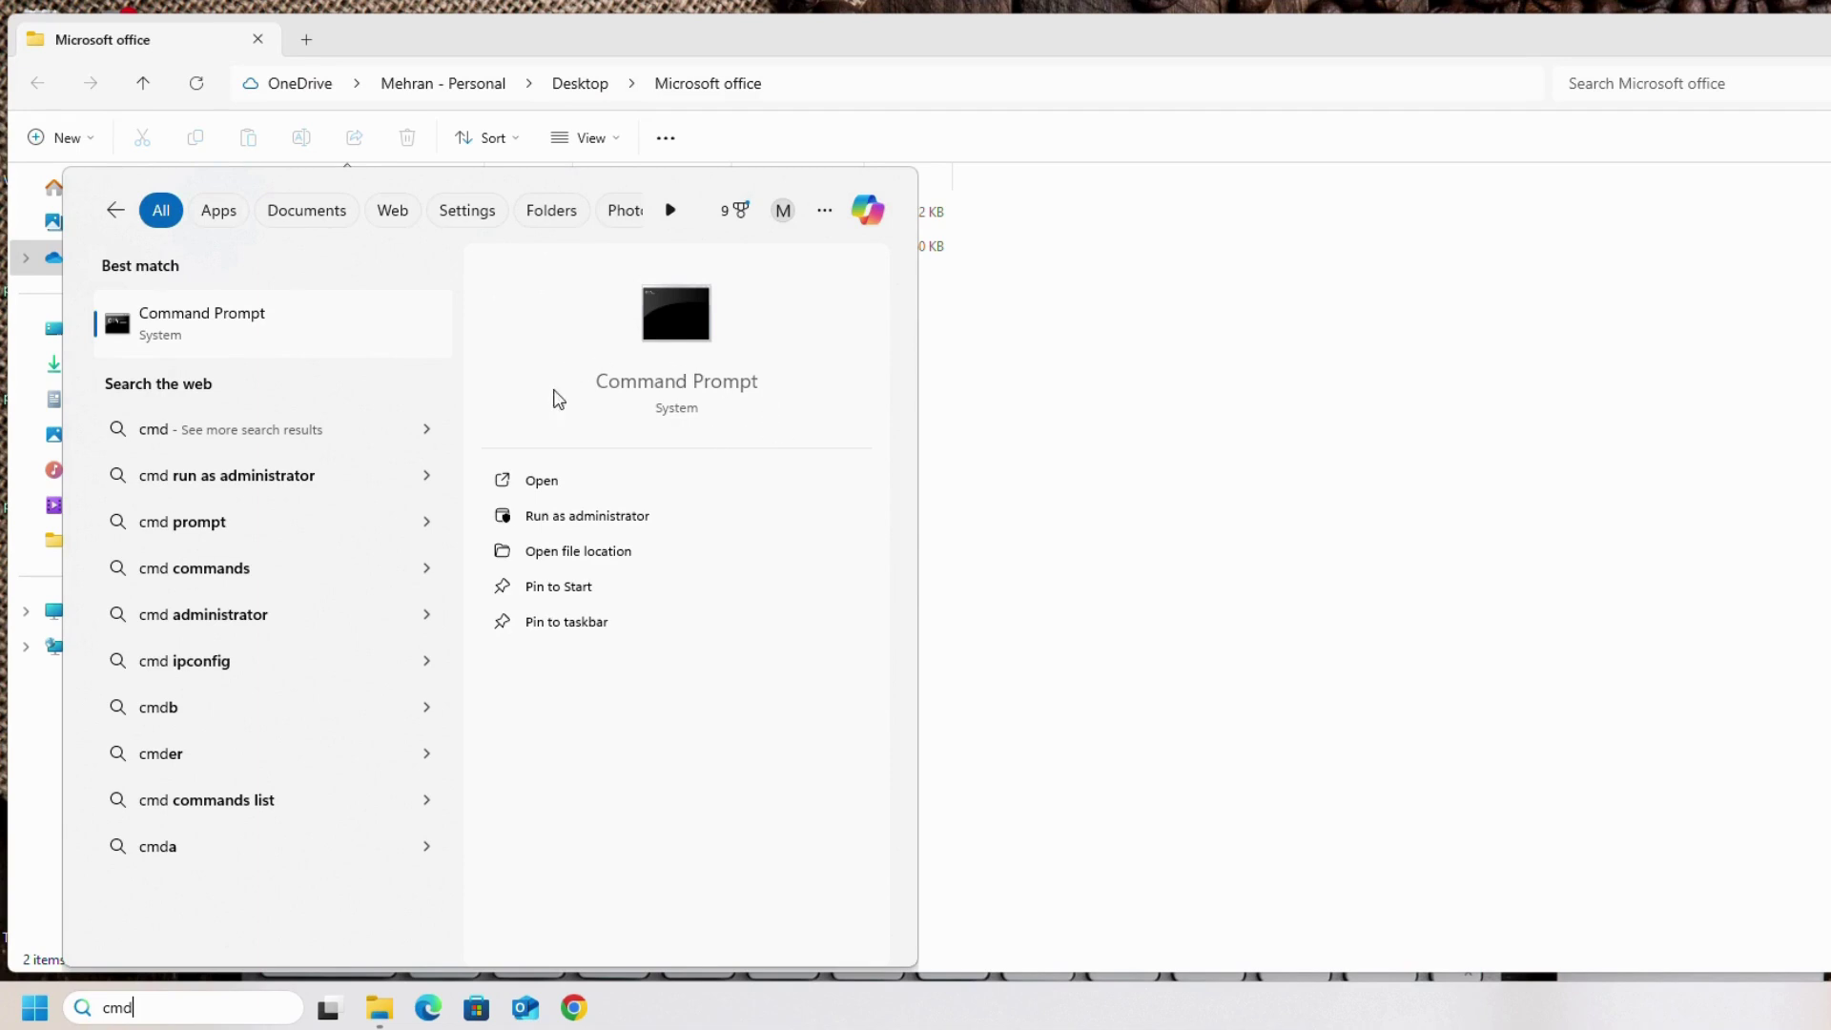
# - Run Command Prompt as administrator, approving the UAC prompt
pyautogui.click(595, 517)
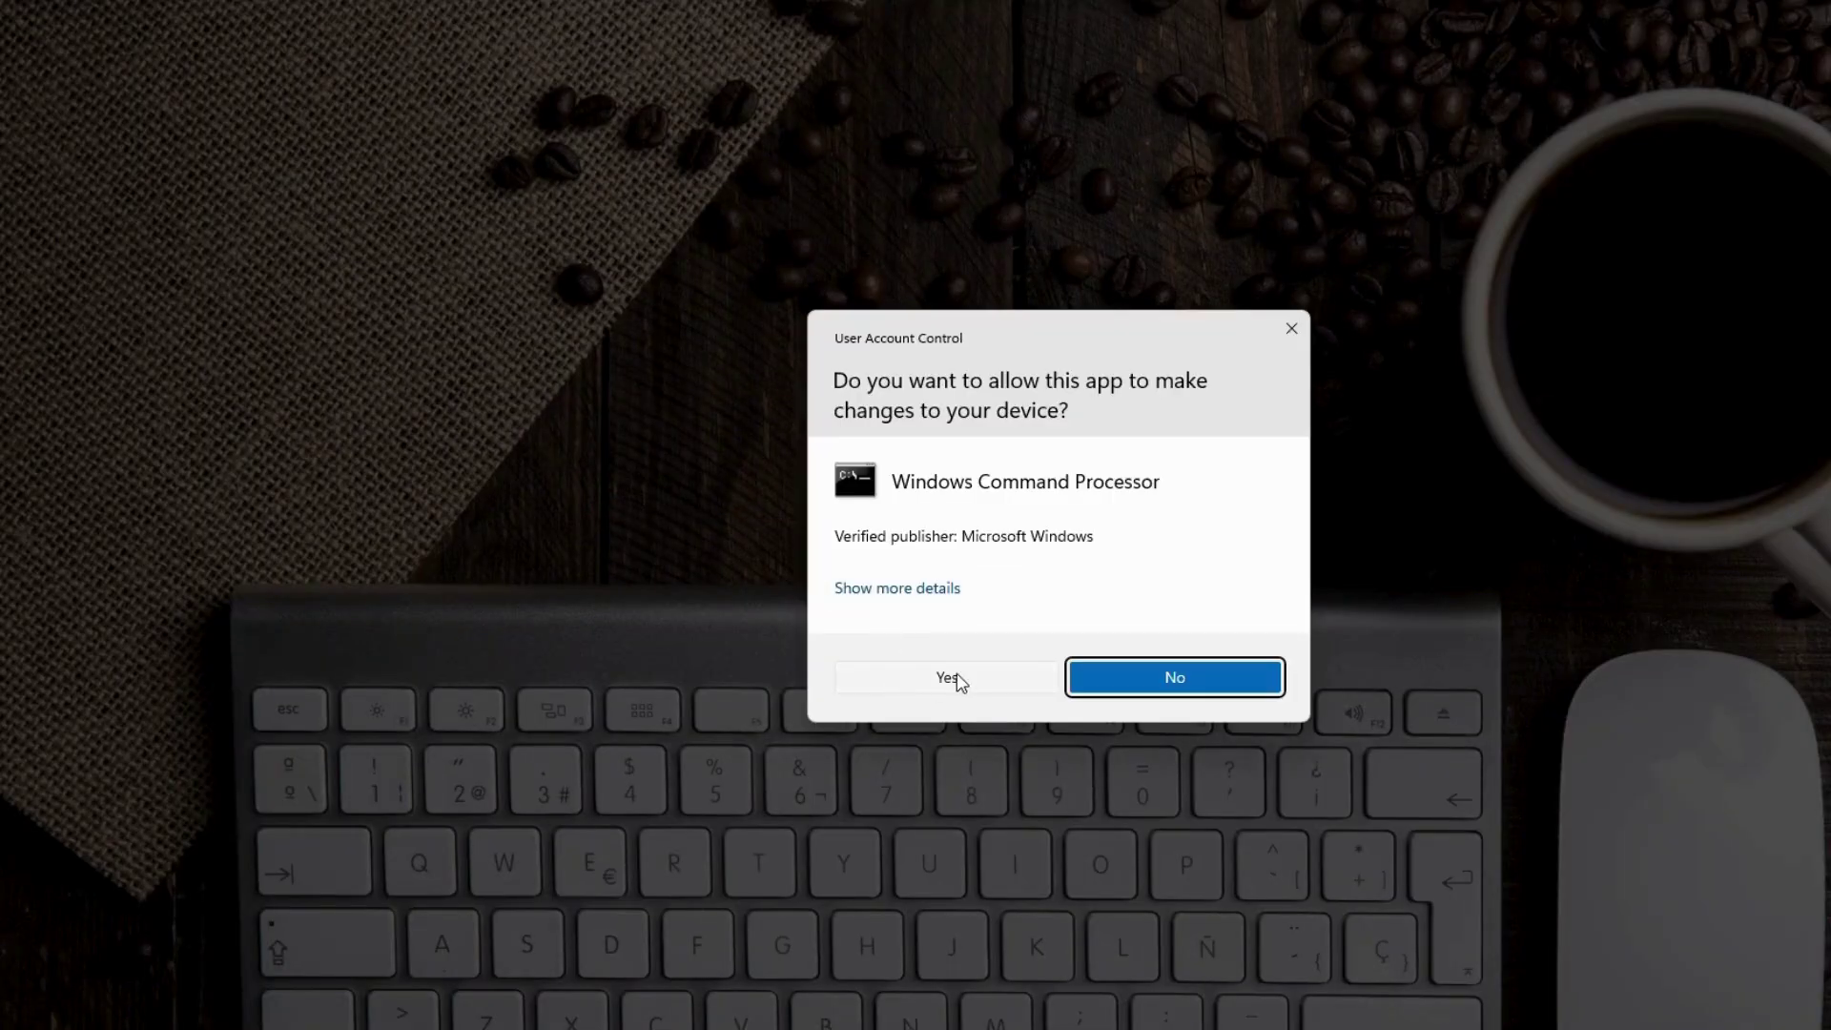
pyautogui.click(955, 679)
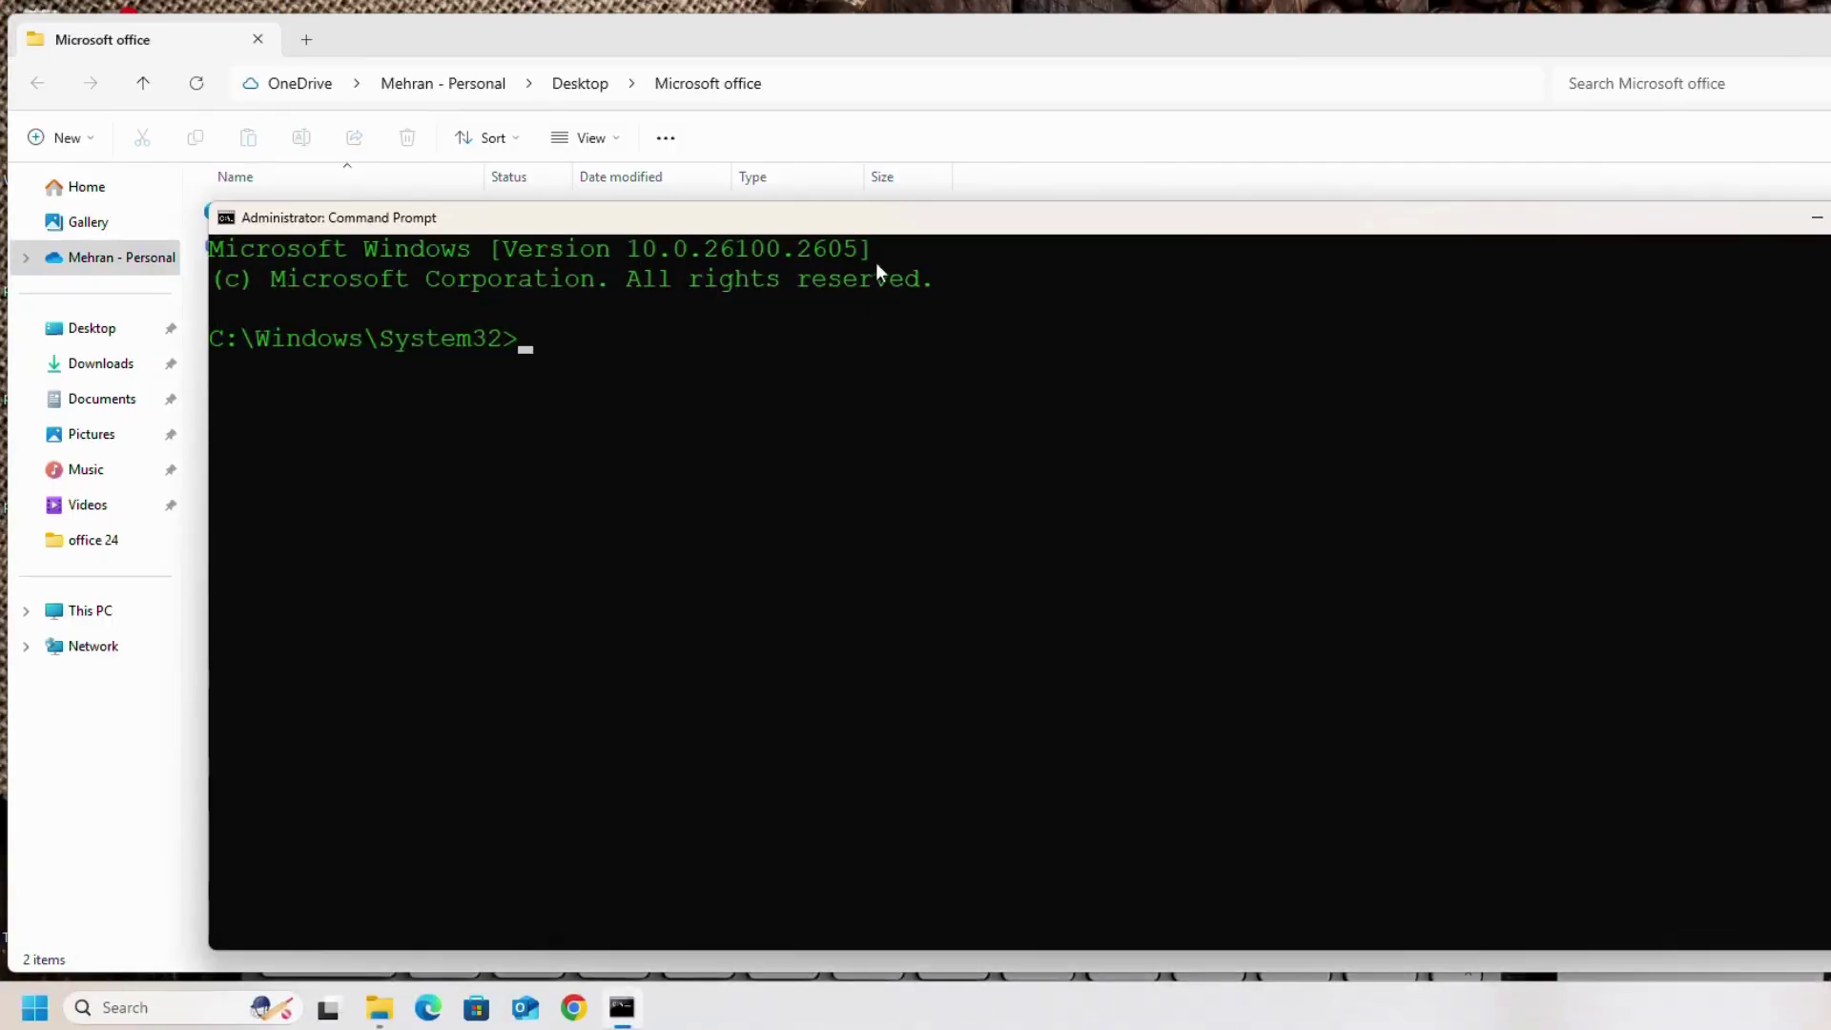
pyautogui.moveTo(917, 225); pyautogui.dragTo(929, 325)
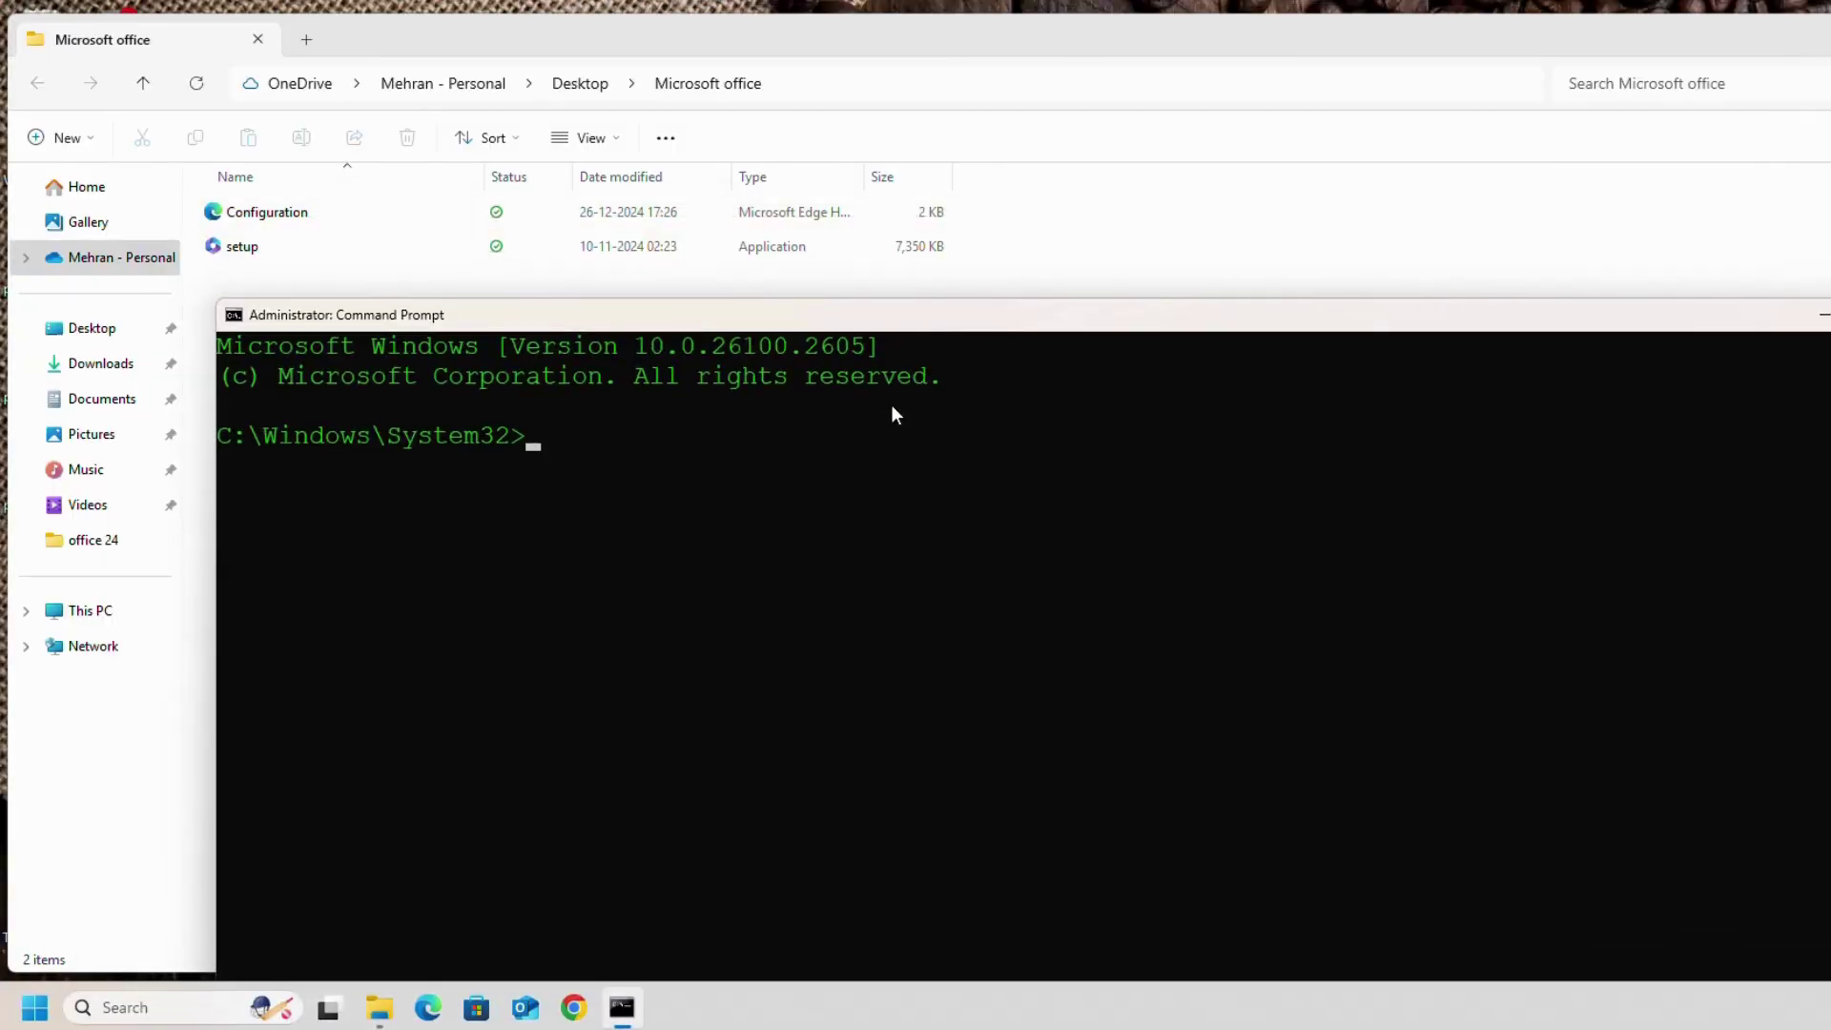
# - Change into the Microsoft office folder with cd and enter setup /configure configuration.xml
pyautogui.write('cd')
pyautogui.write('C:\\Users\\mehra\\OneDrive\\Desktop\\Microsoft office')
pyautogui.press('Return')
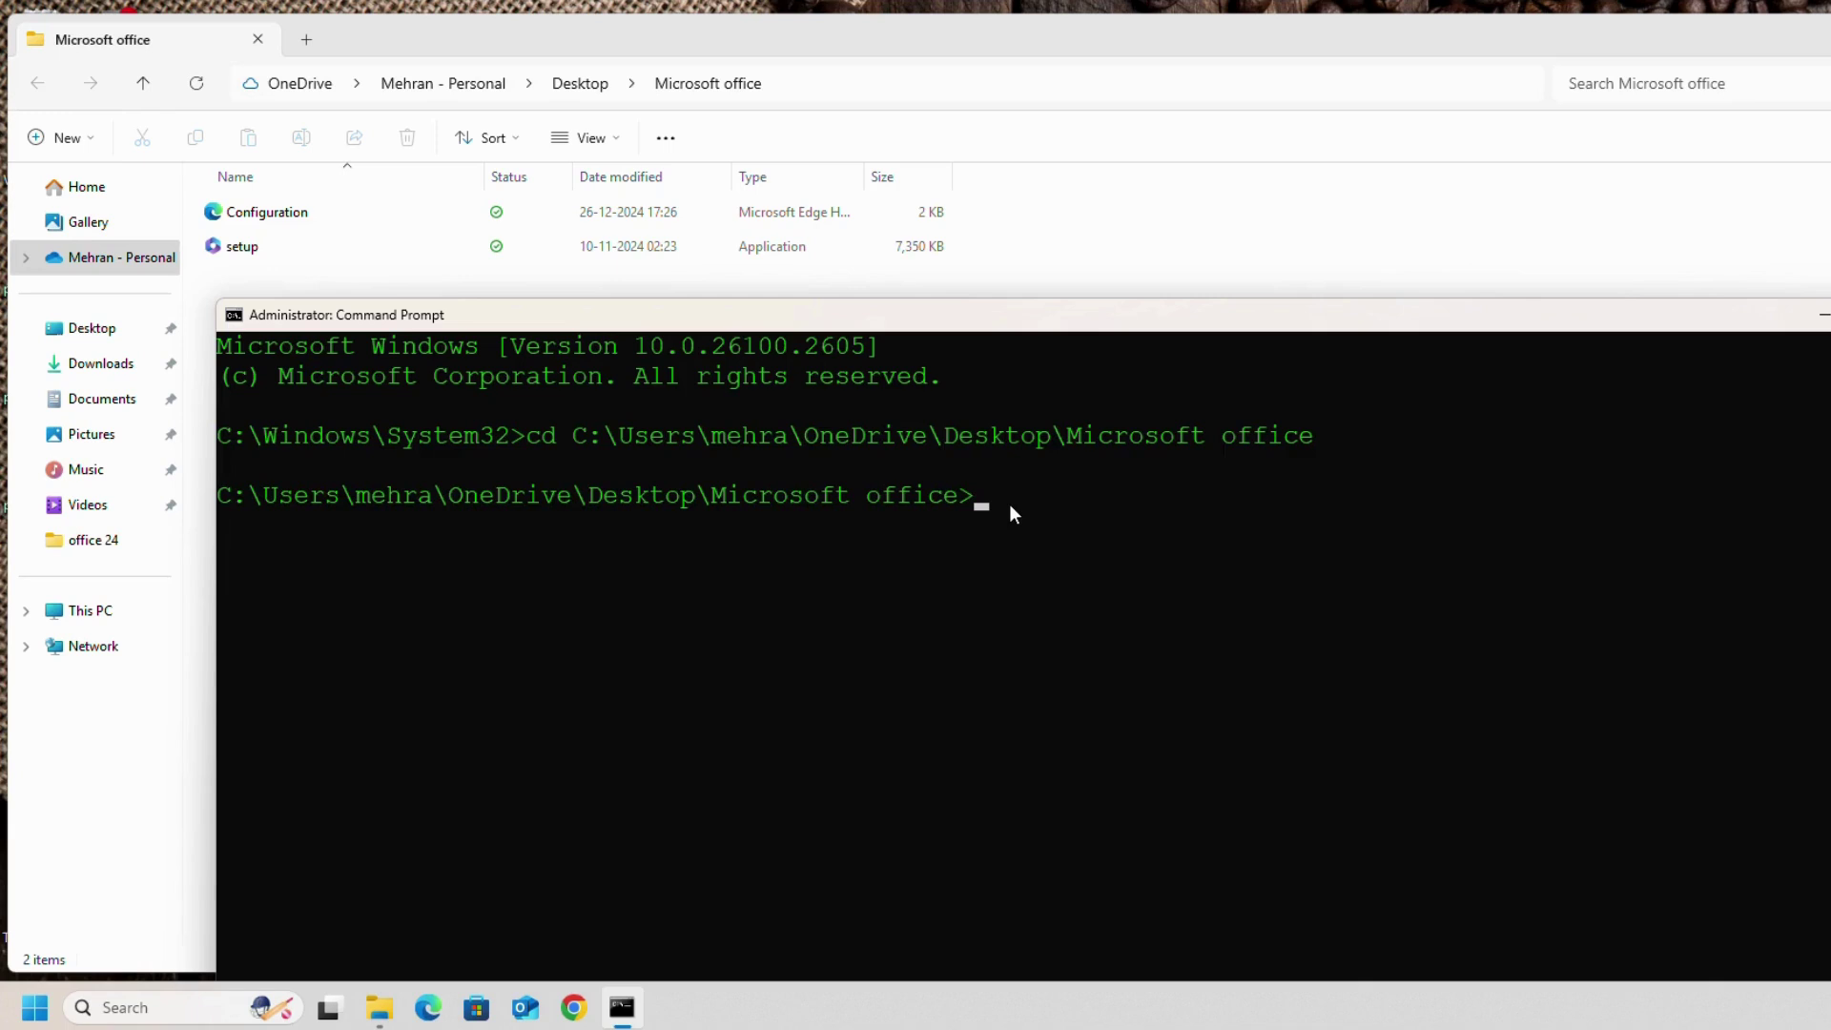
pyautogui.write('setup')
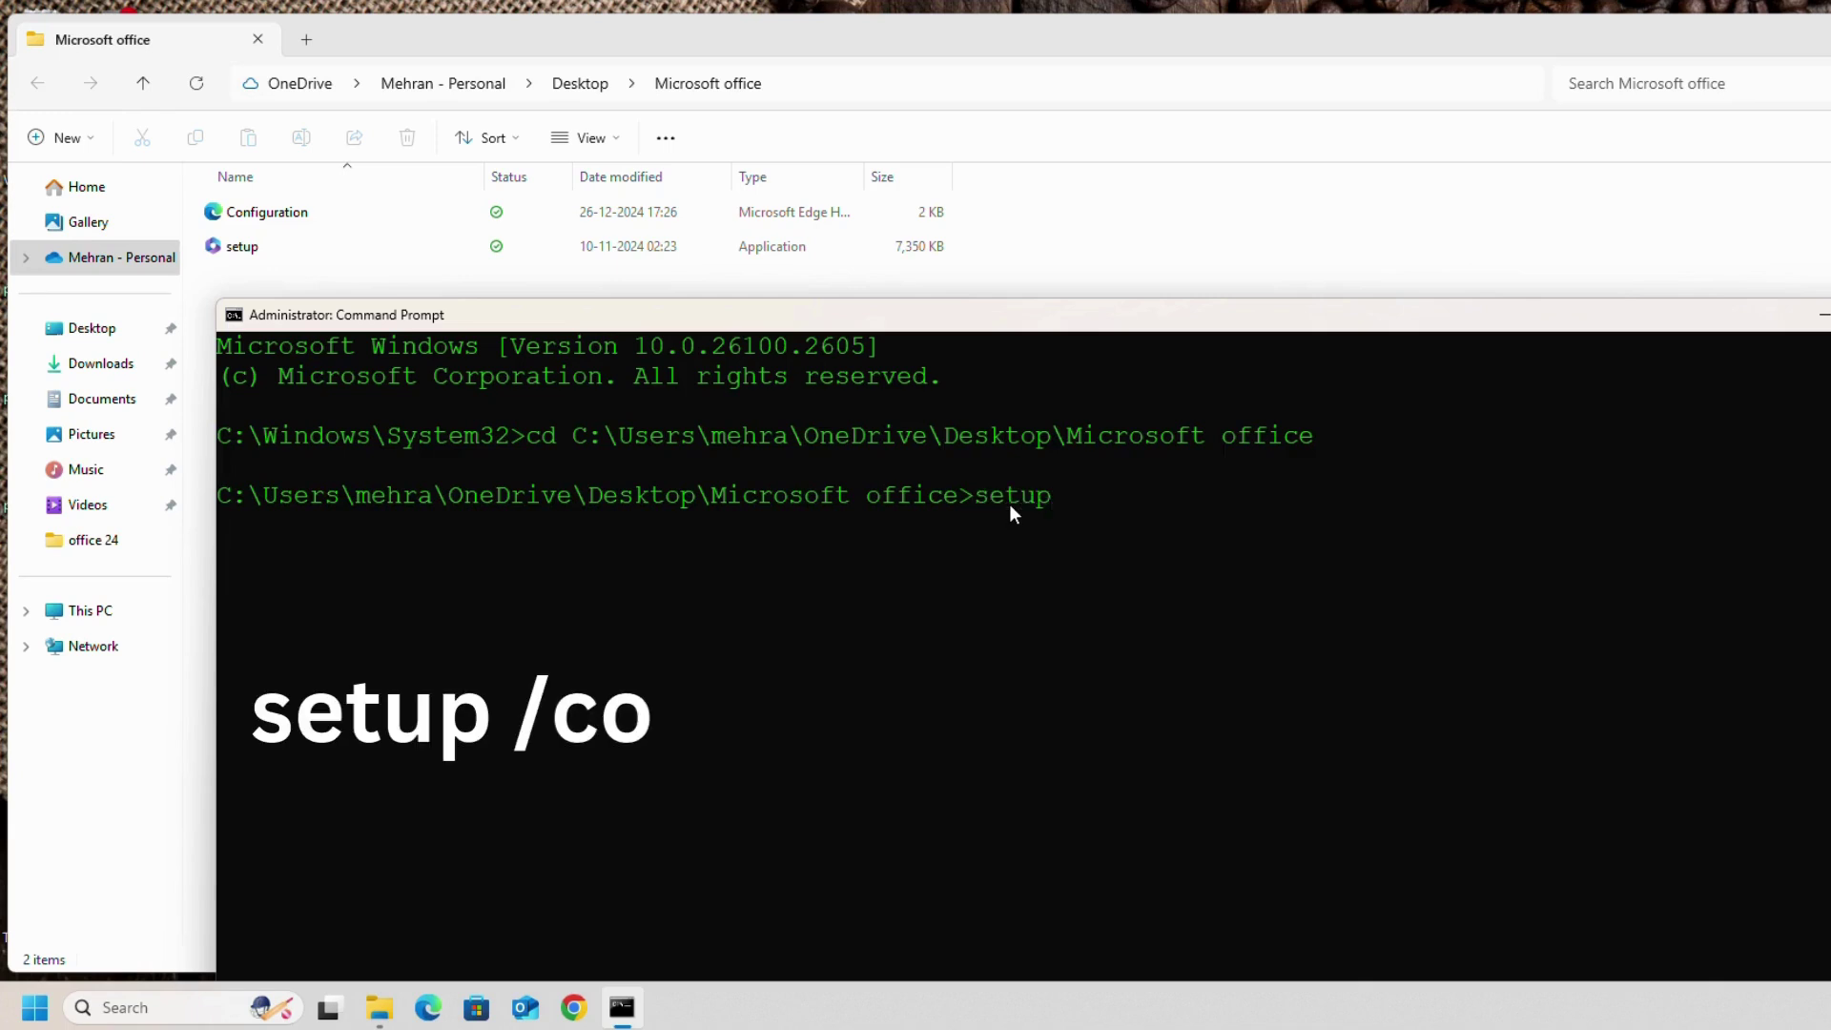
pyautogui.write(' /c')
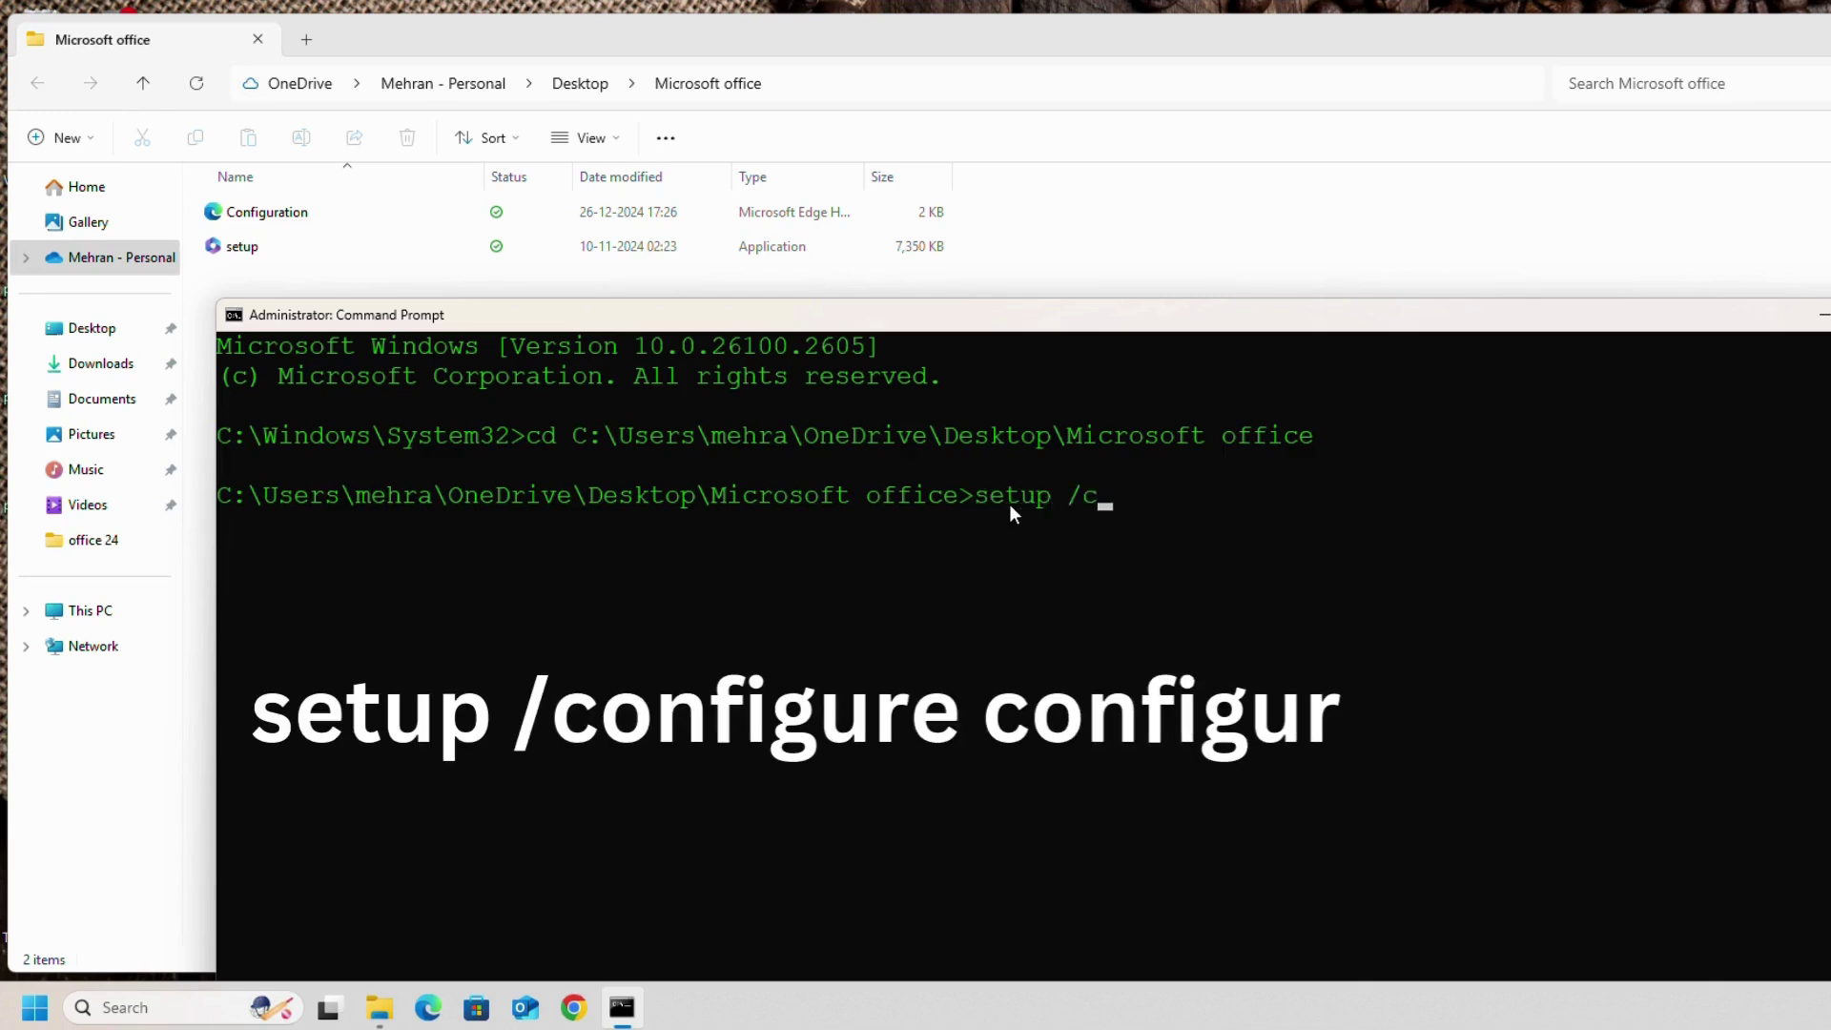
pyautogui.write('onfigure ')
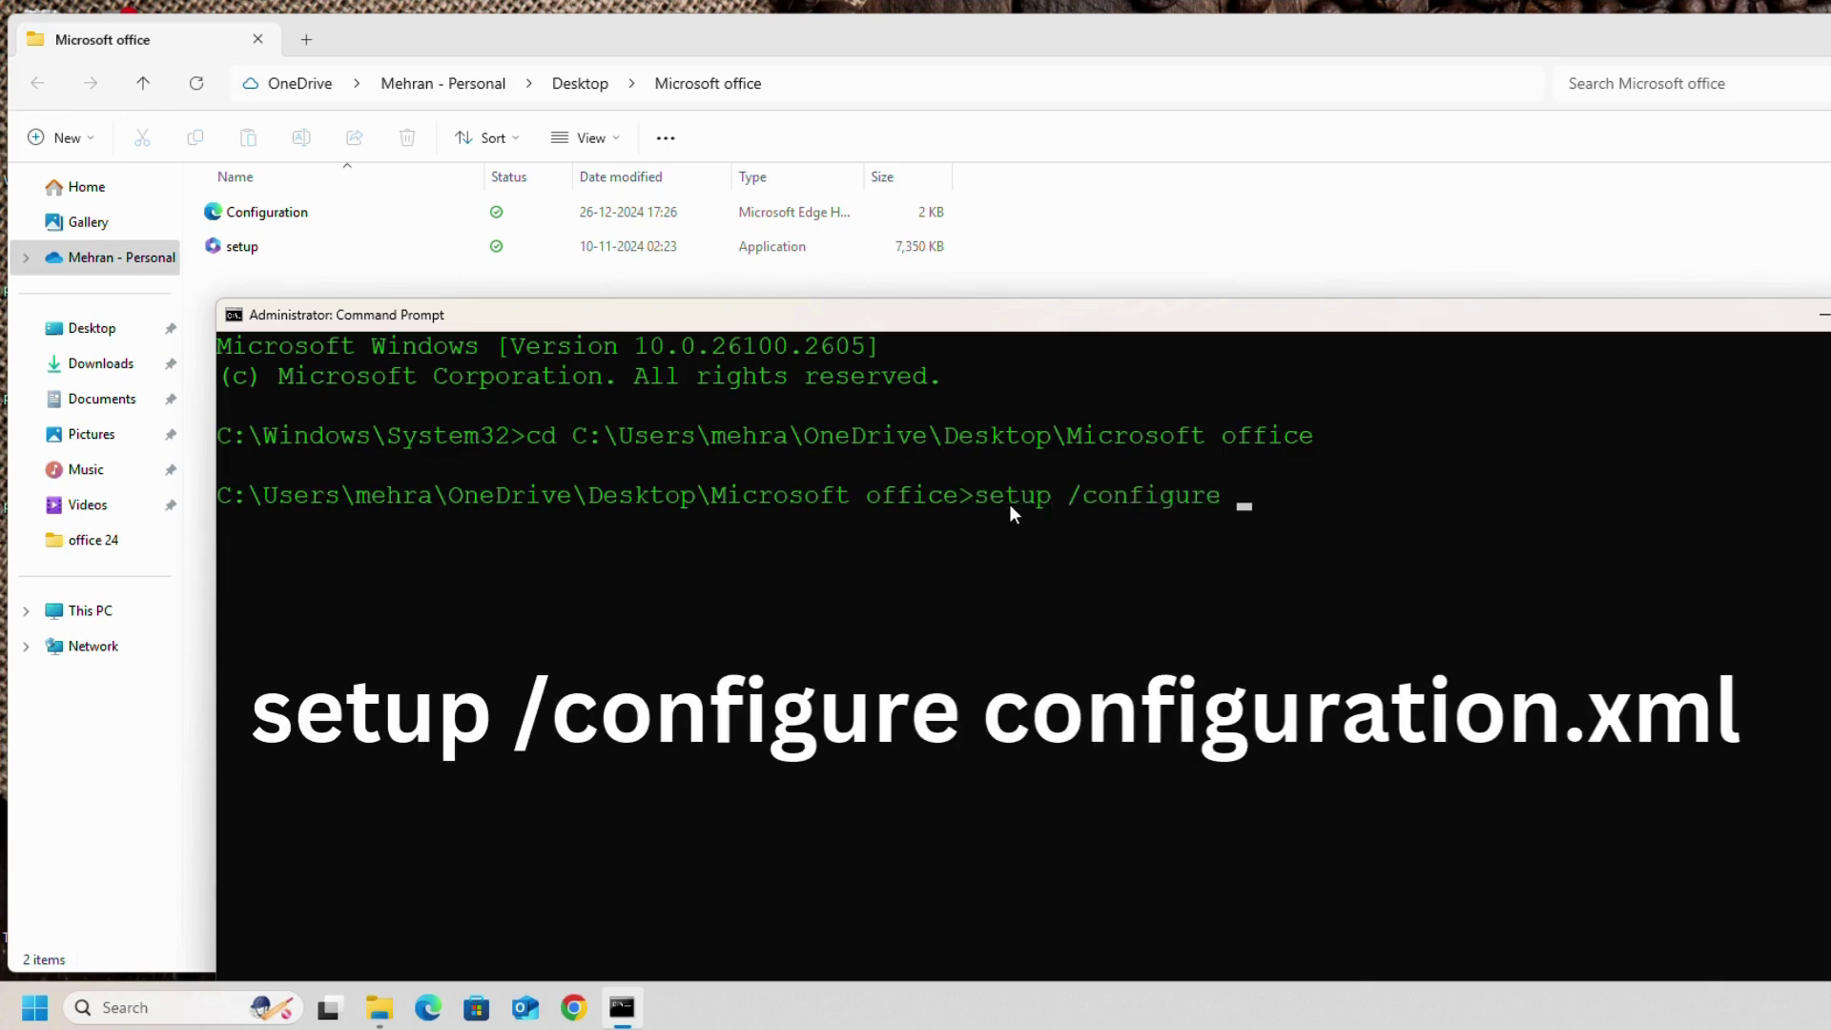
pyautogui.write('configuration.xml')
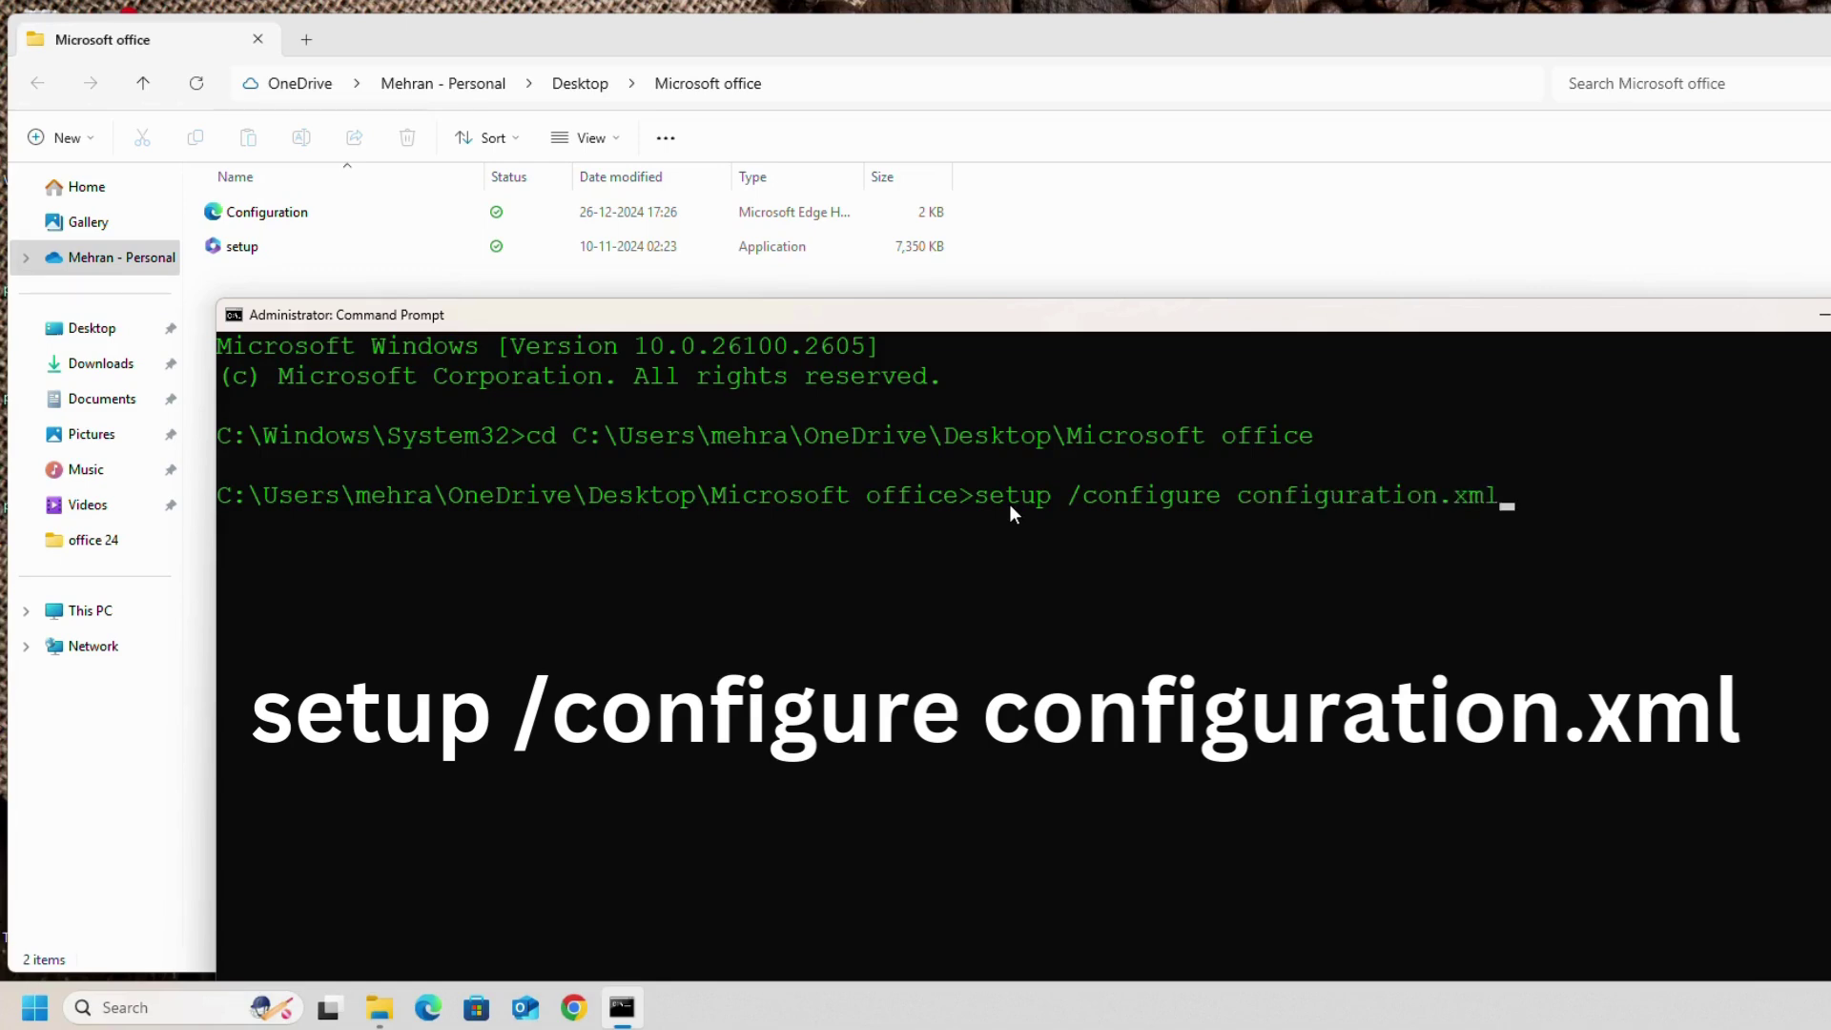
# - Run setup /configure configuration.xml and wait until Office reports it is installed
pyautogui.press('Return')
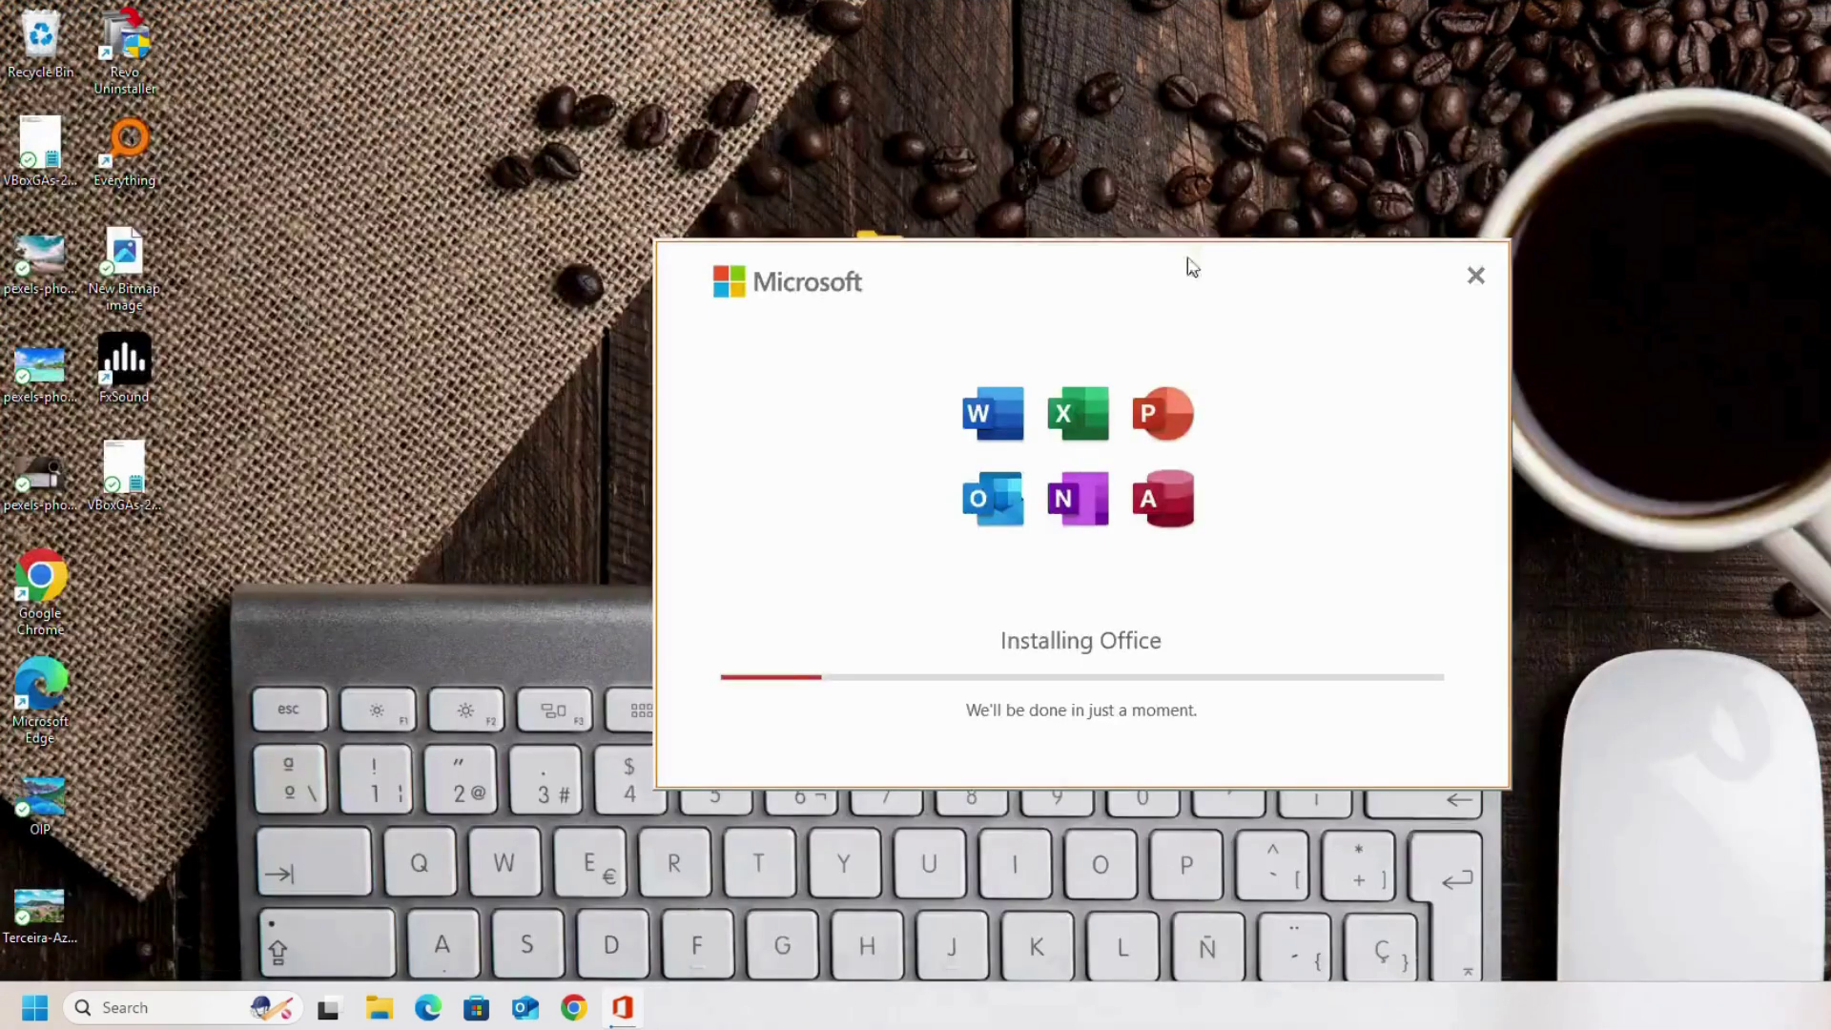
pyautogui.moveTo(973, 253)
pyautogui.mouseDown()
pyautogui.moveTo(951, 147)
pyautogui.moveTo(945, 246)
pyautogui.mouseUp()
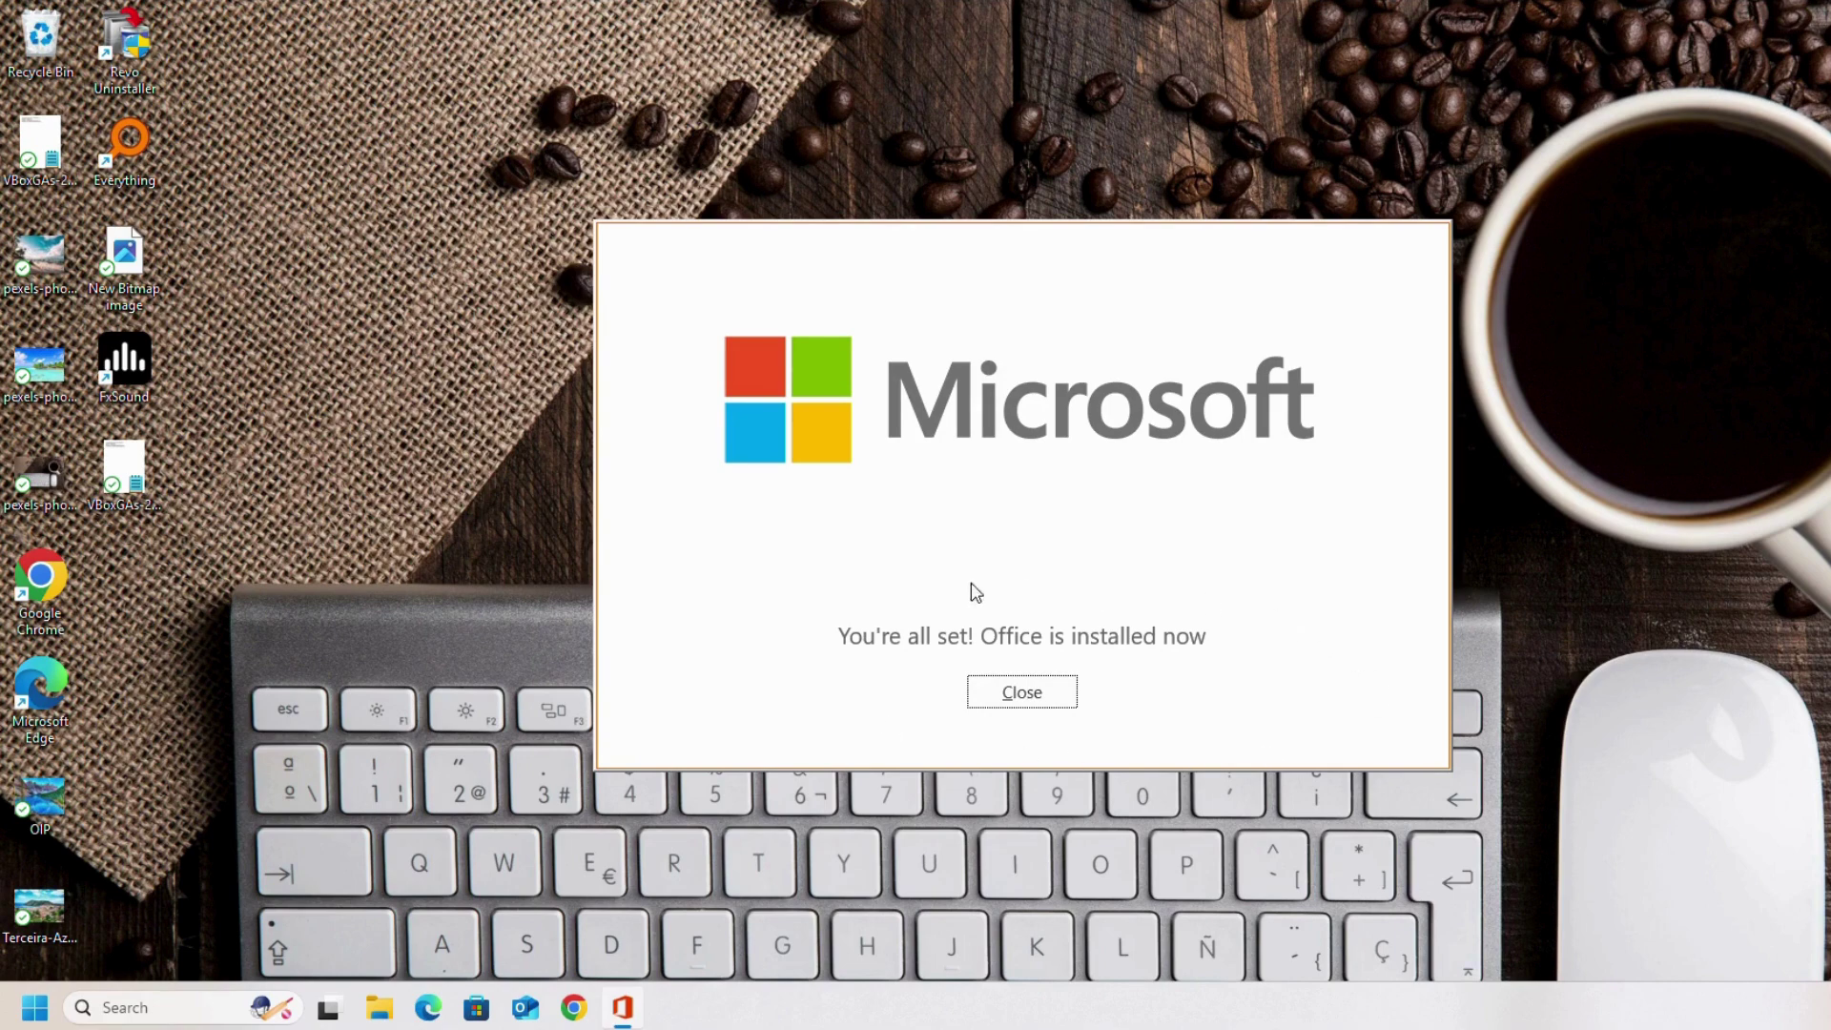
# - Close the installer and start Word with a new blank document
pyautogui.click(1067, 694)
pyautogui.click(182, 1017)
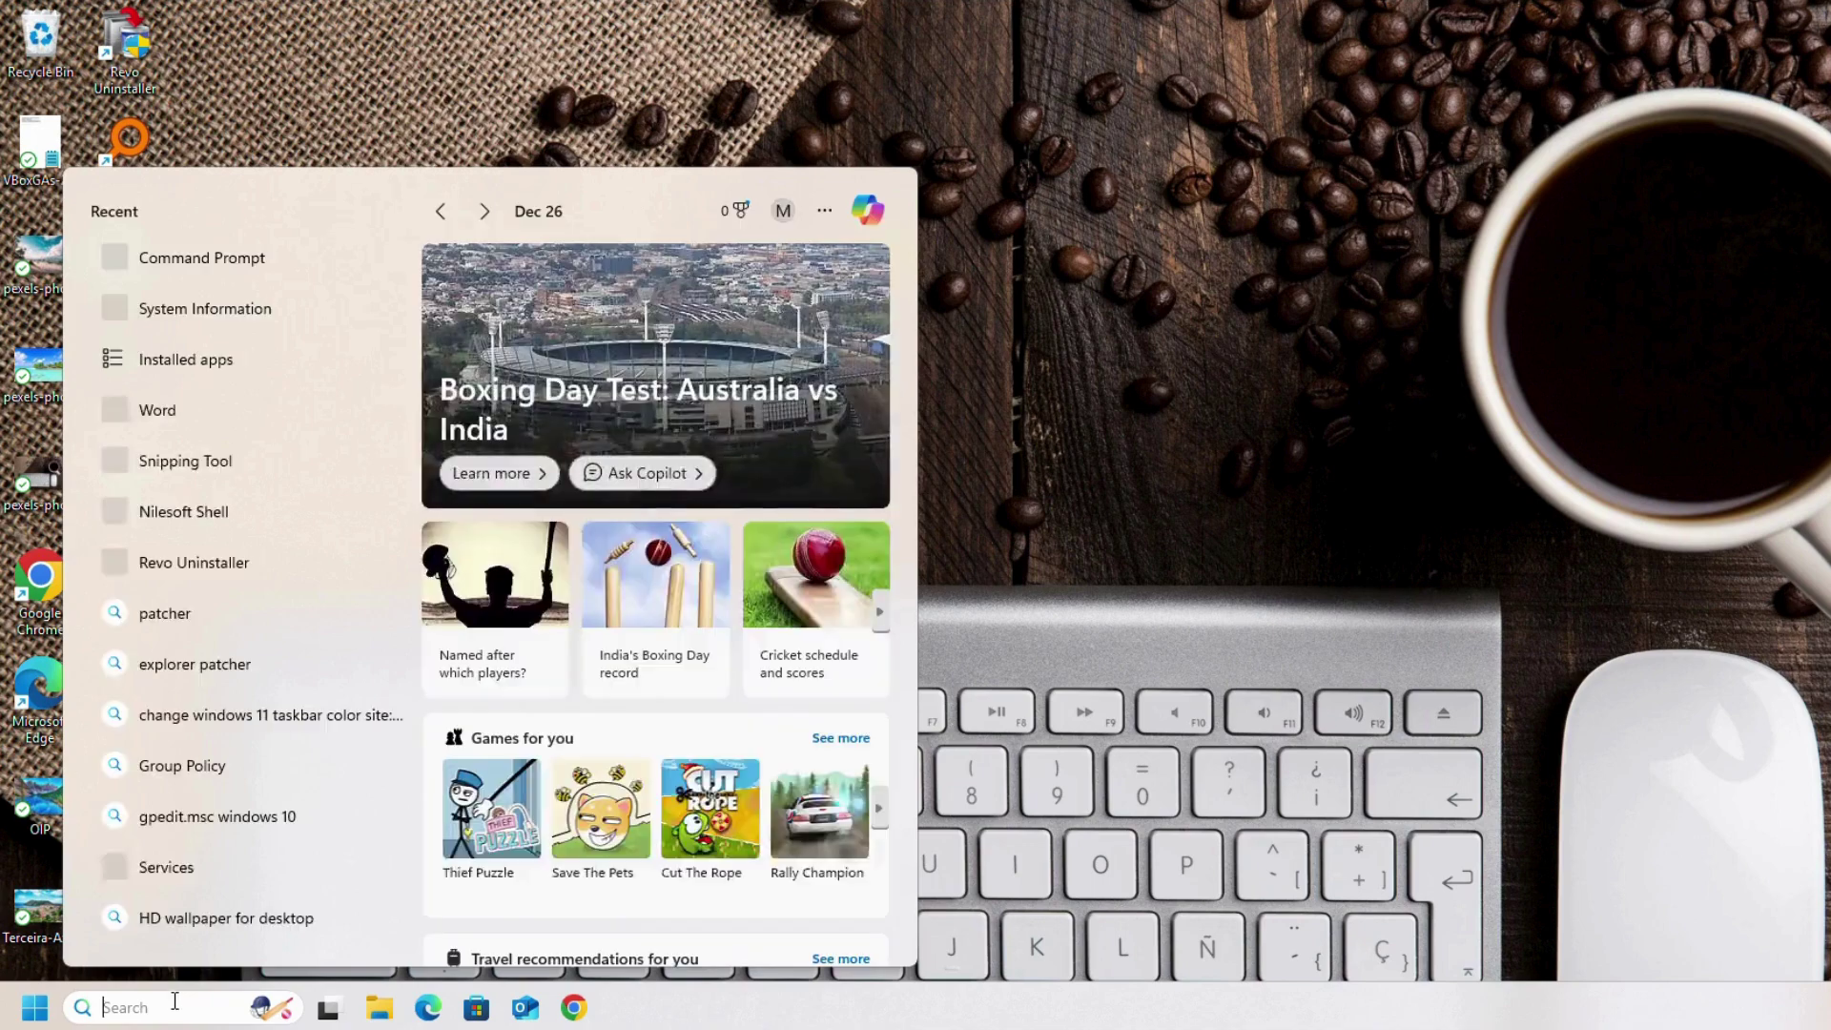
pyautogui.click(147, 408)
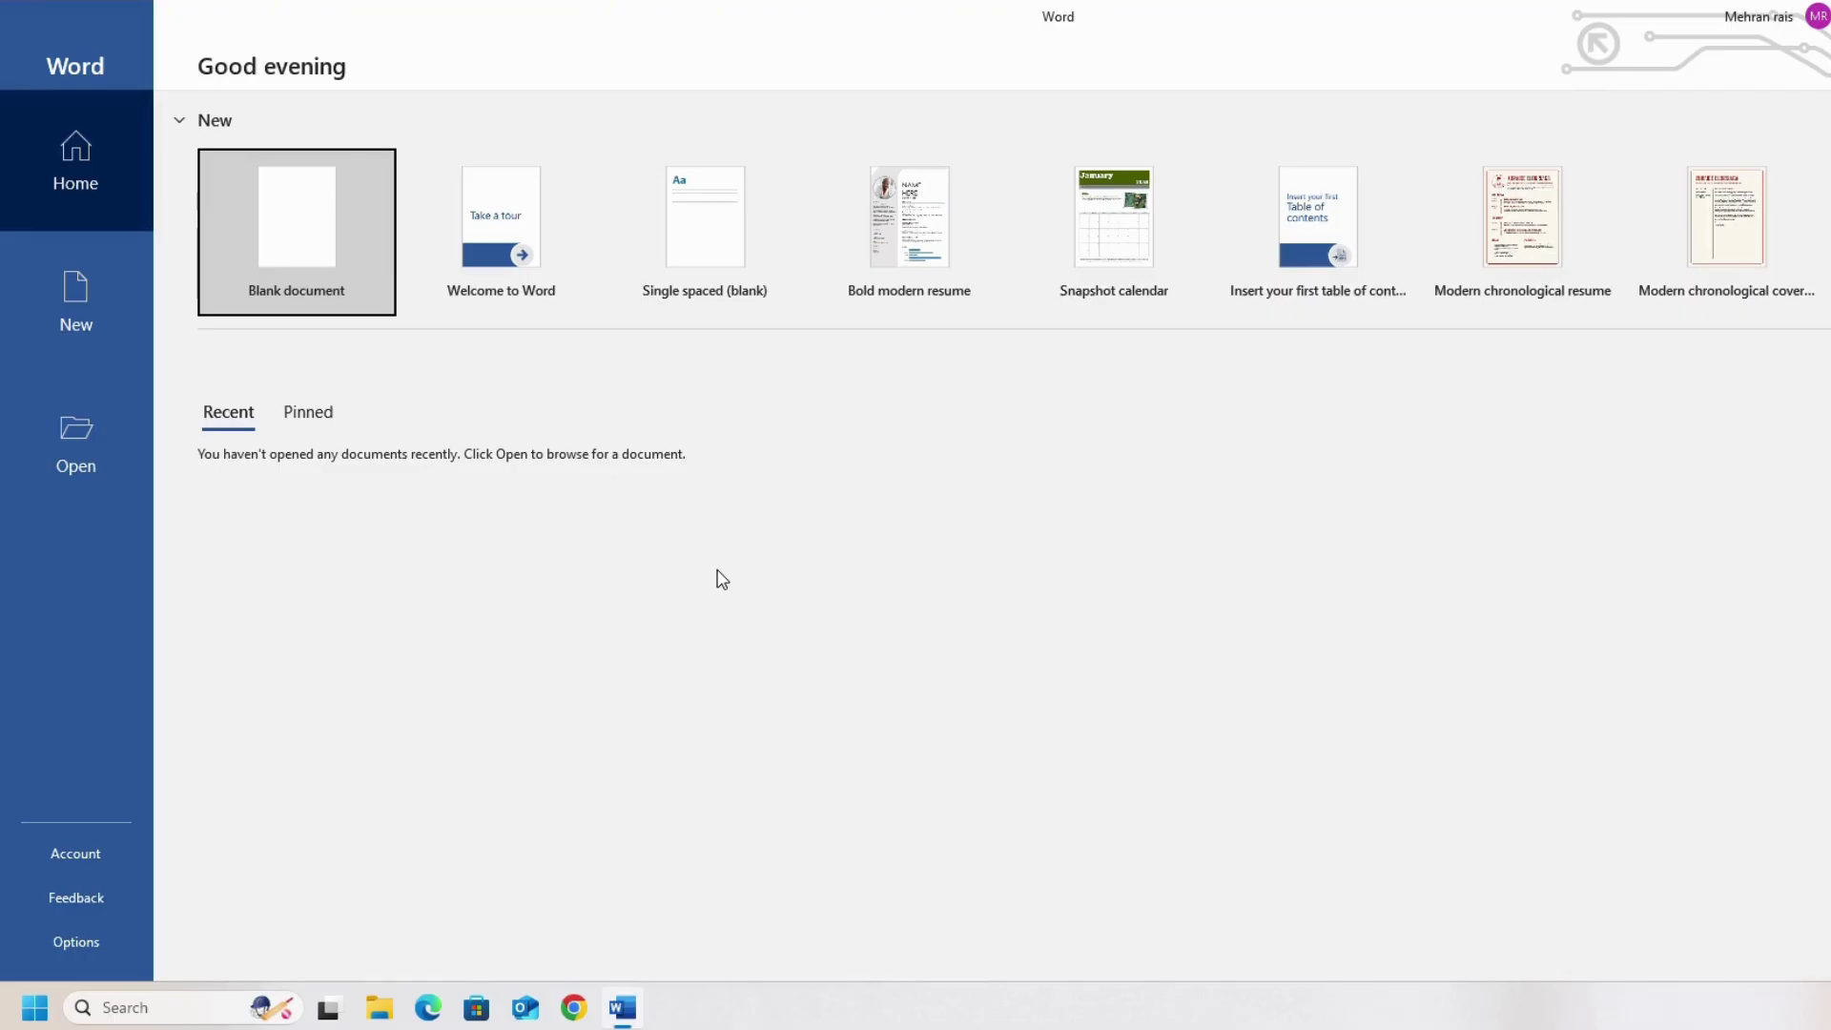
pyautogui.click(297, 237)
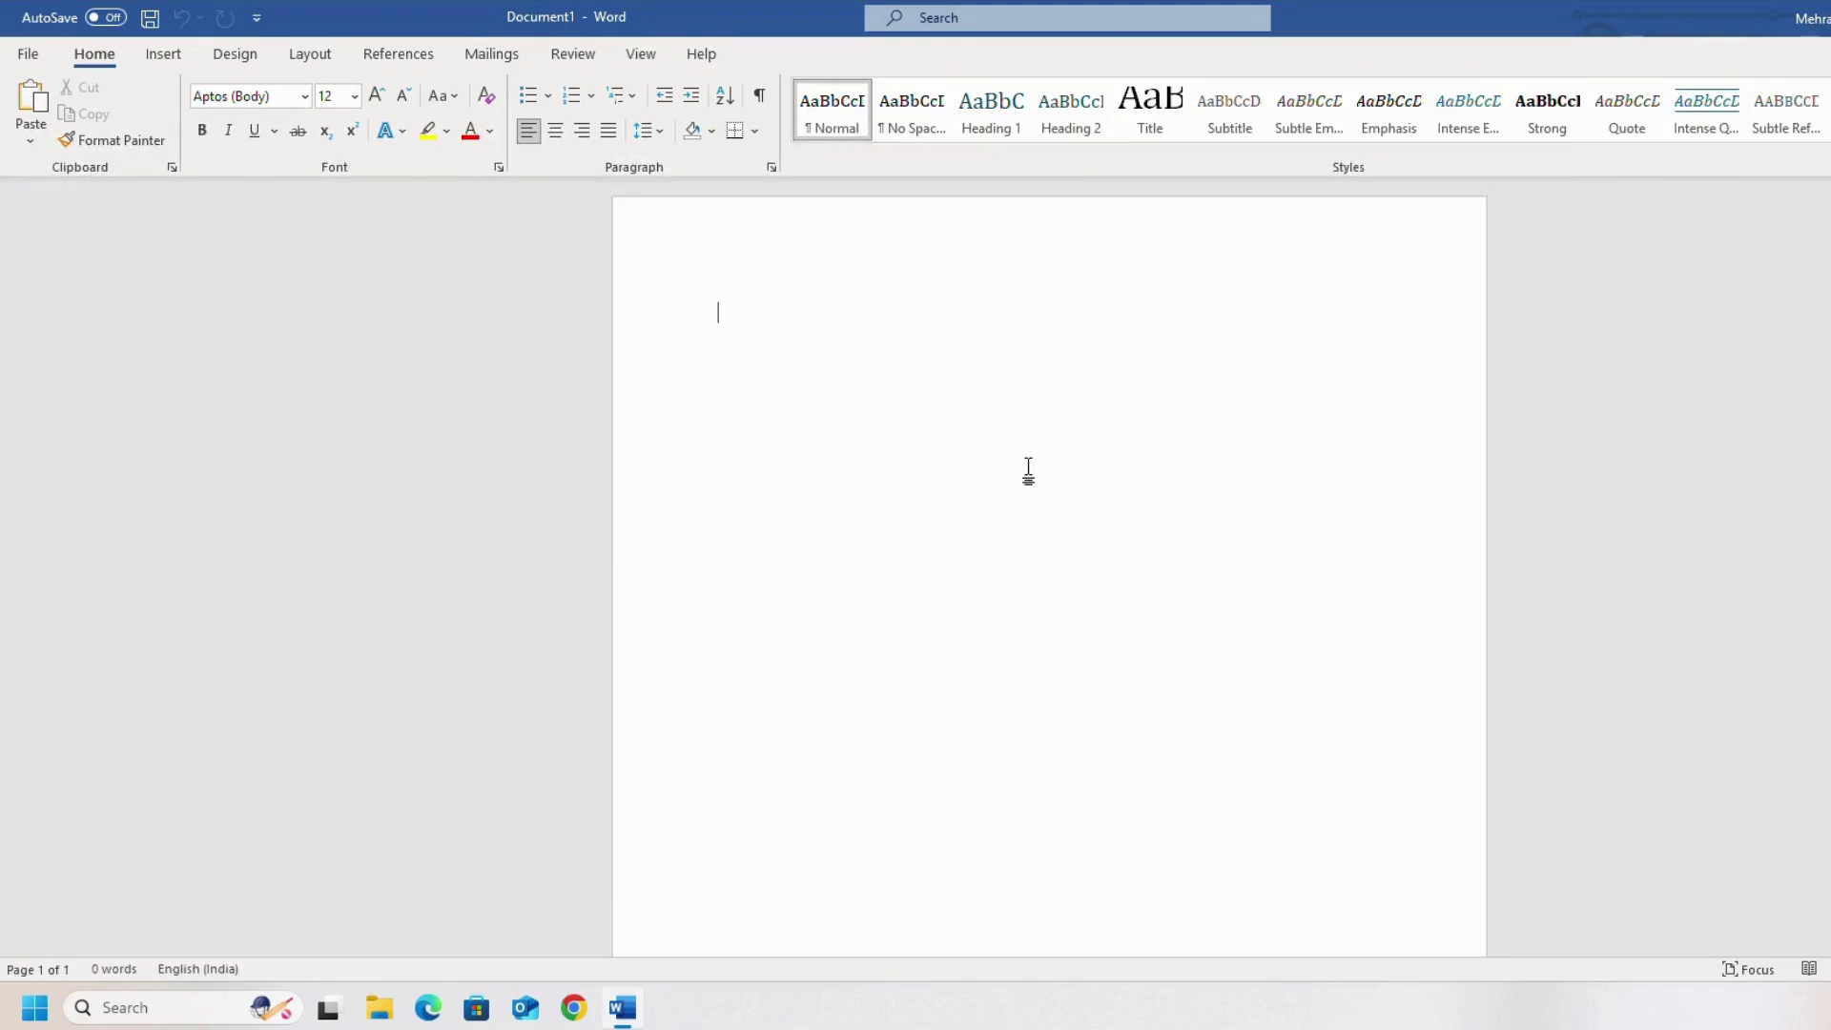
# - Browse Word's Insert, Design, Layout, References and Mailings ribbon tabs
pyautogui.click(164, 54)
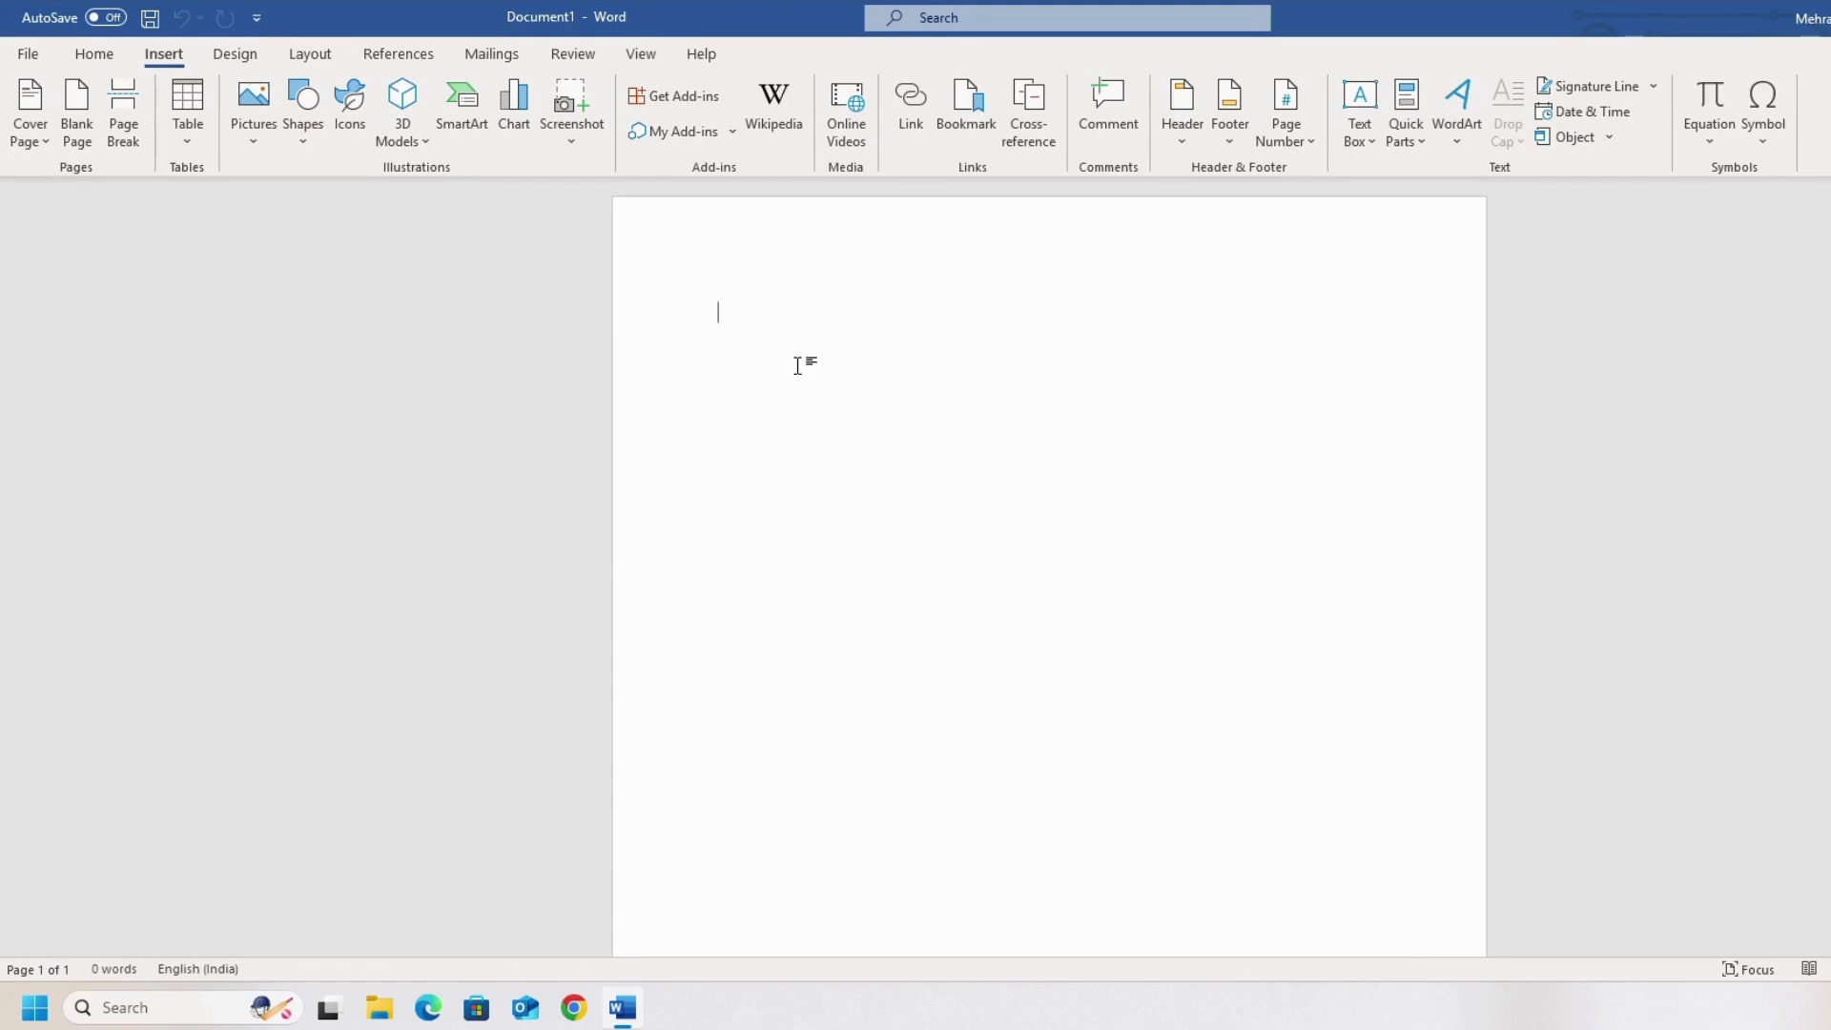
pyautogui.click(235, 54)
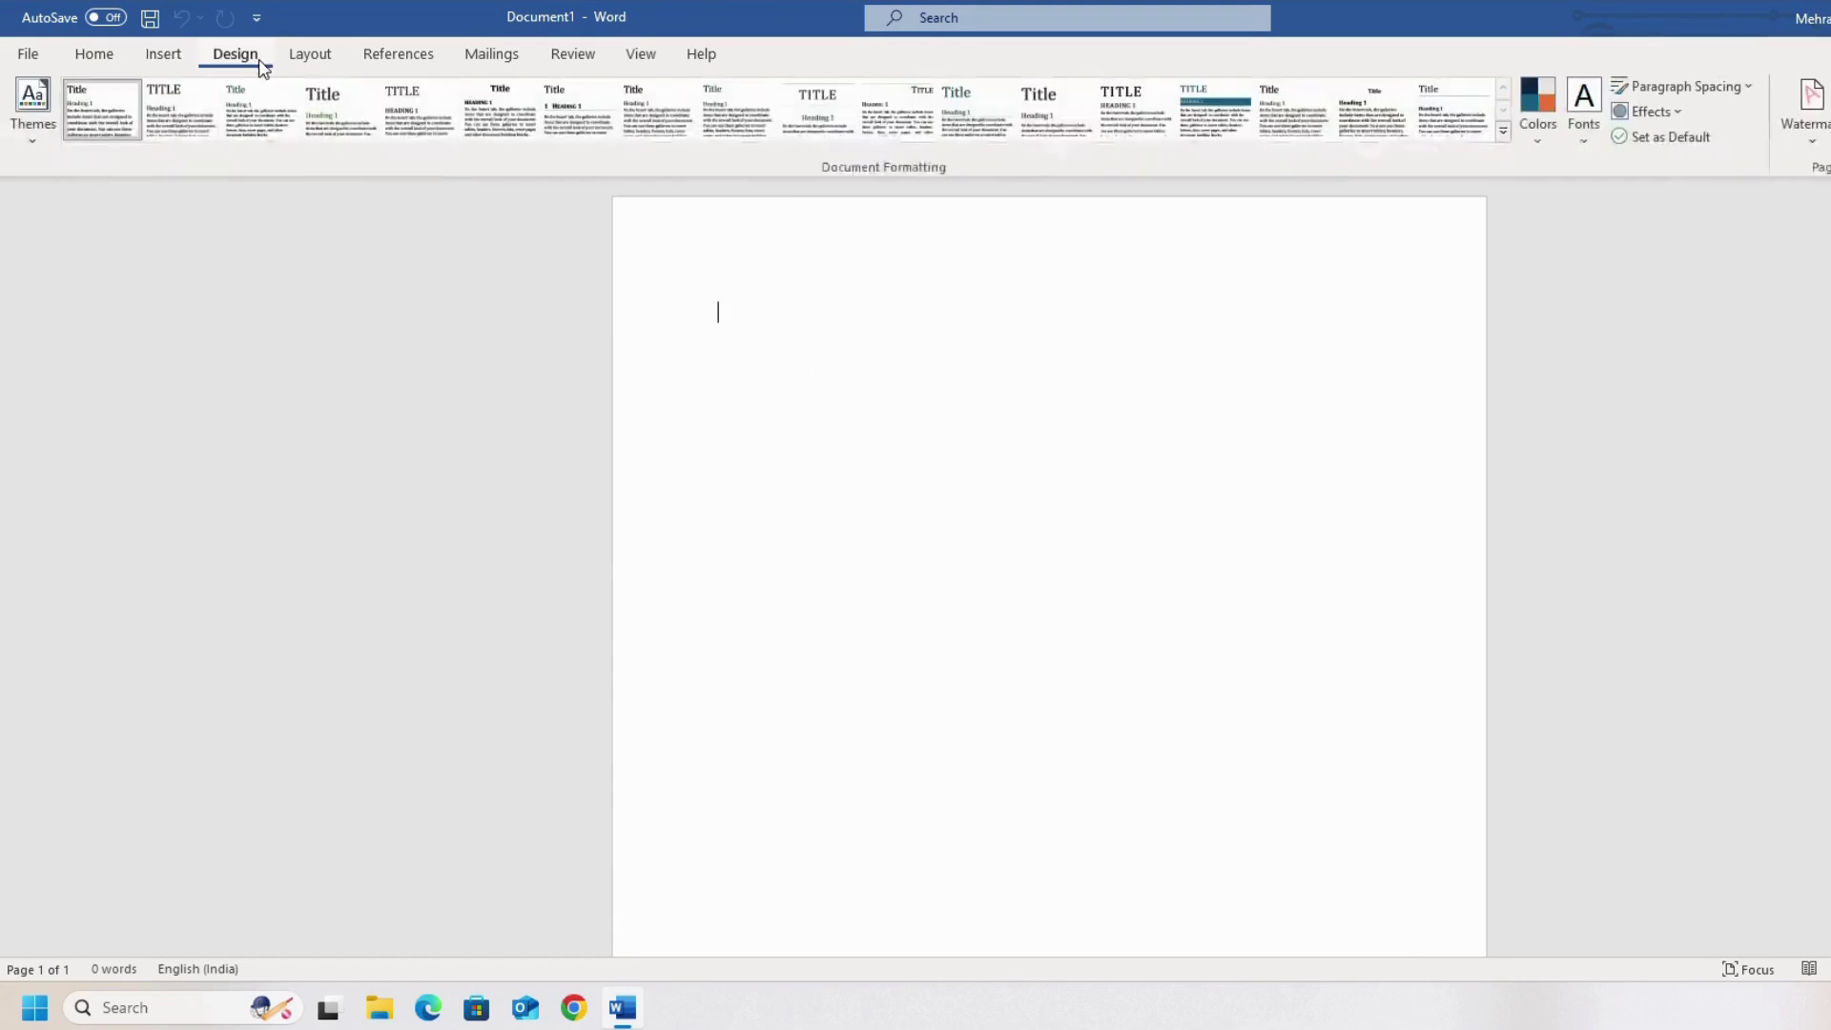
pyautogui.click(327, 59)
pyautogui.click(410, 59)
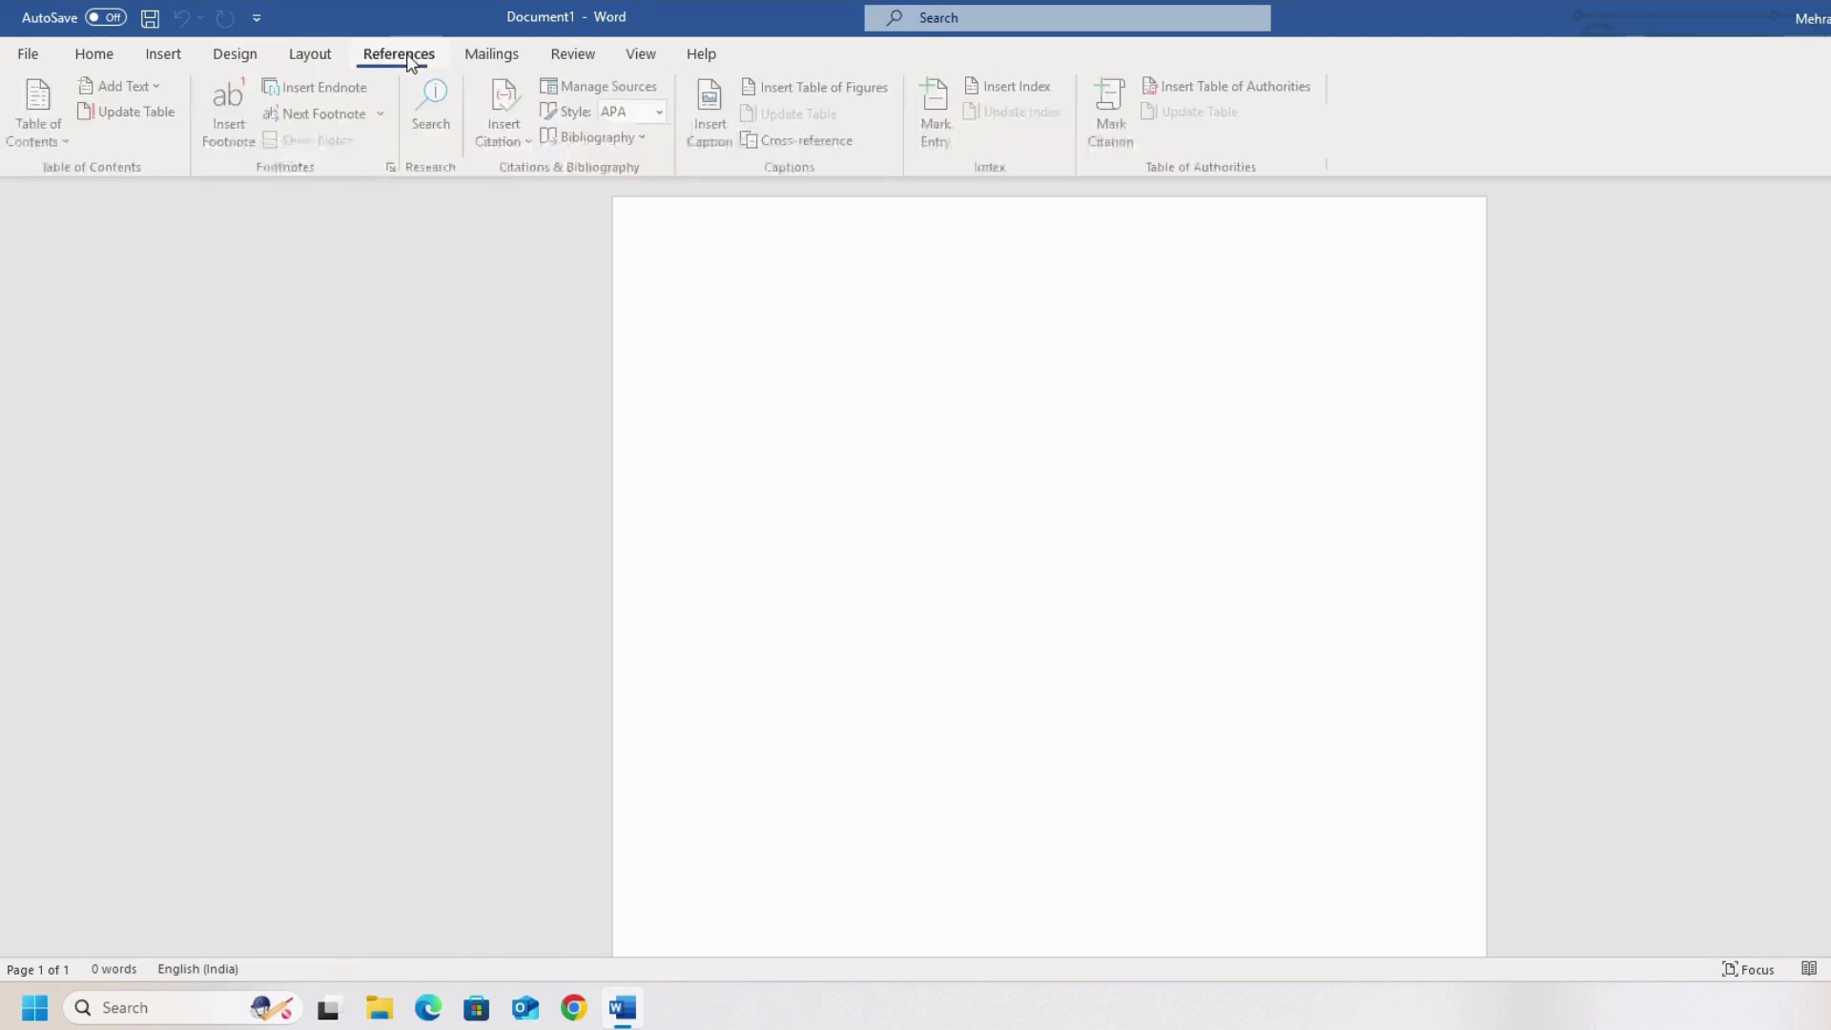
pyautogui.click(490, 56)
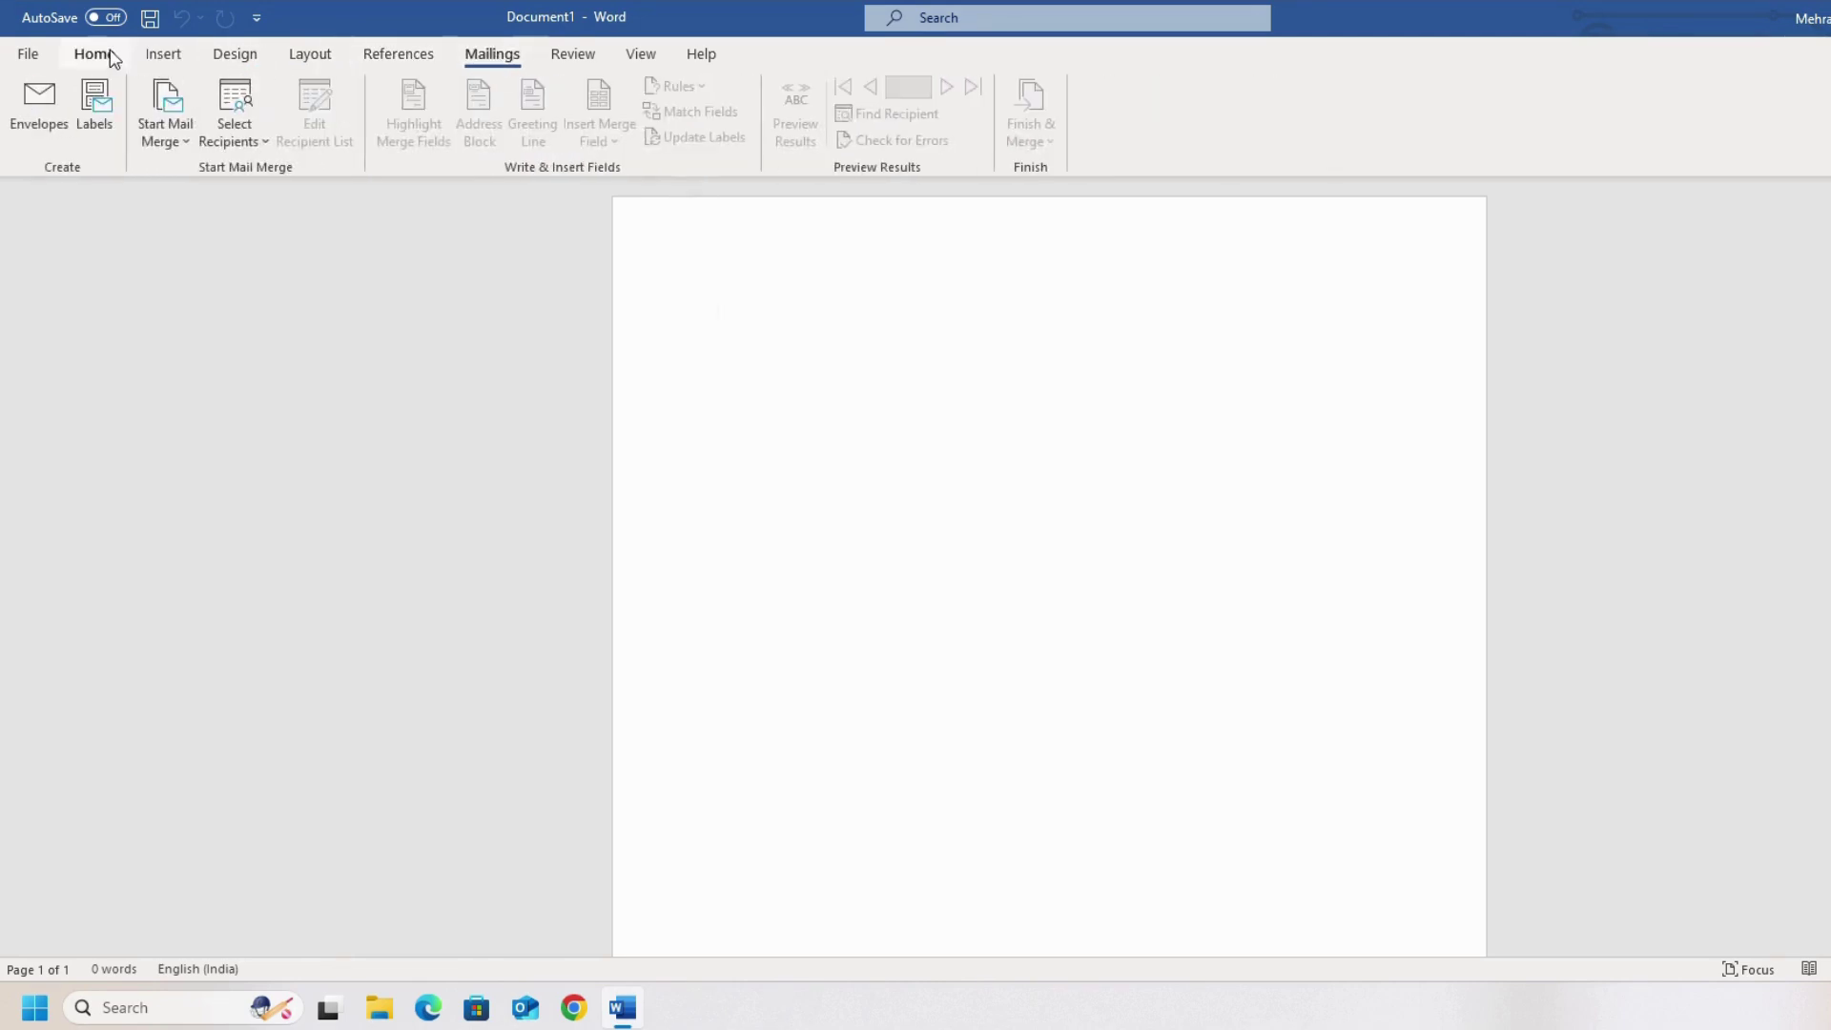
pyautogui.click(163, 55)
pyautogui.click(239, 57)
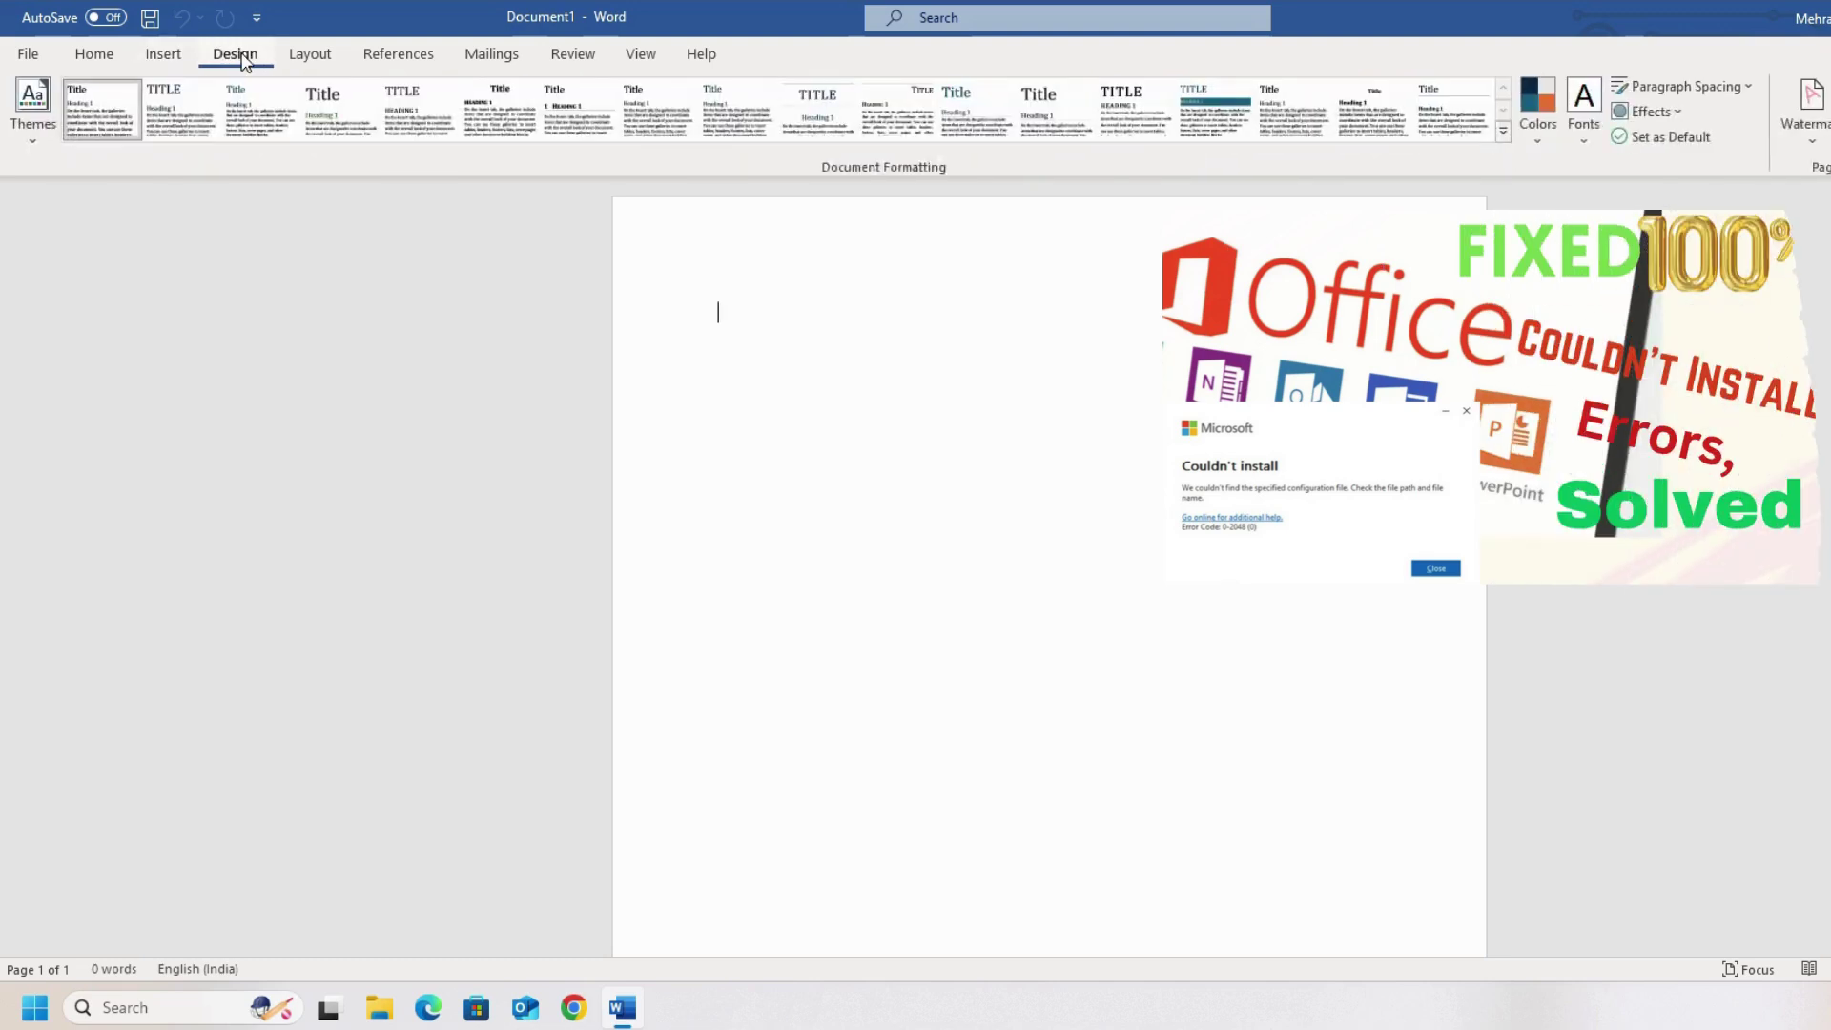
pyautogui.click(310, 56)
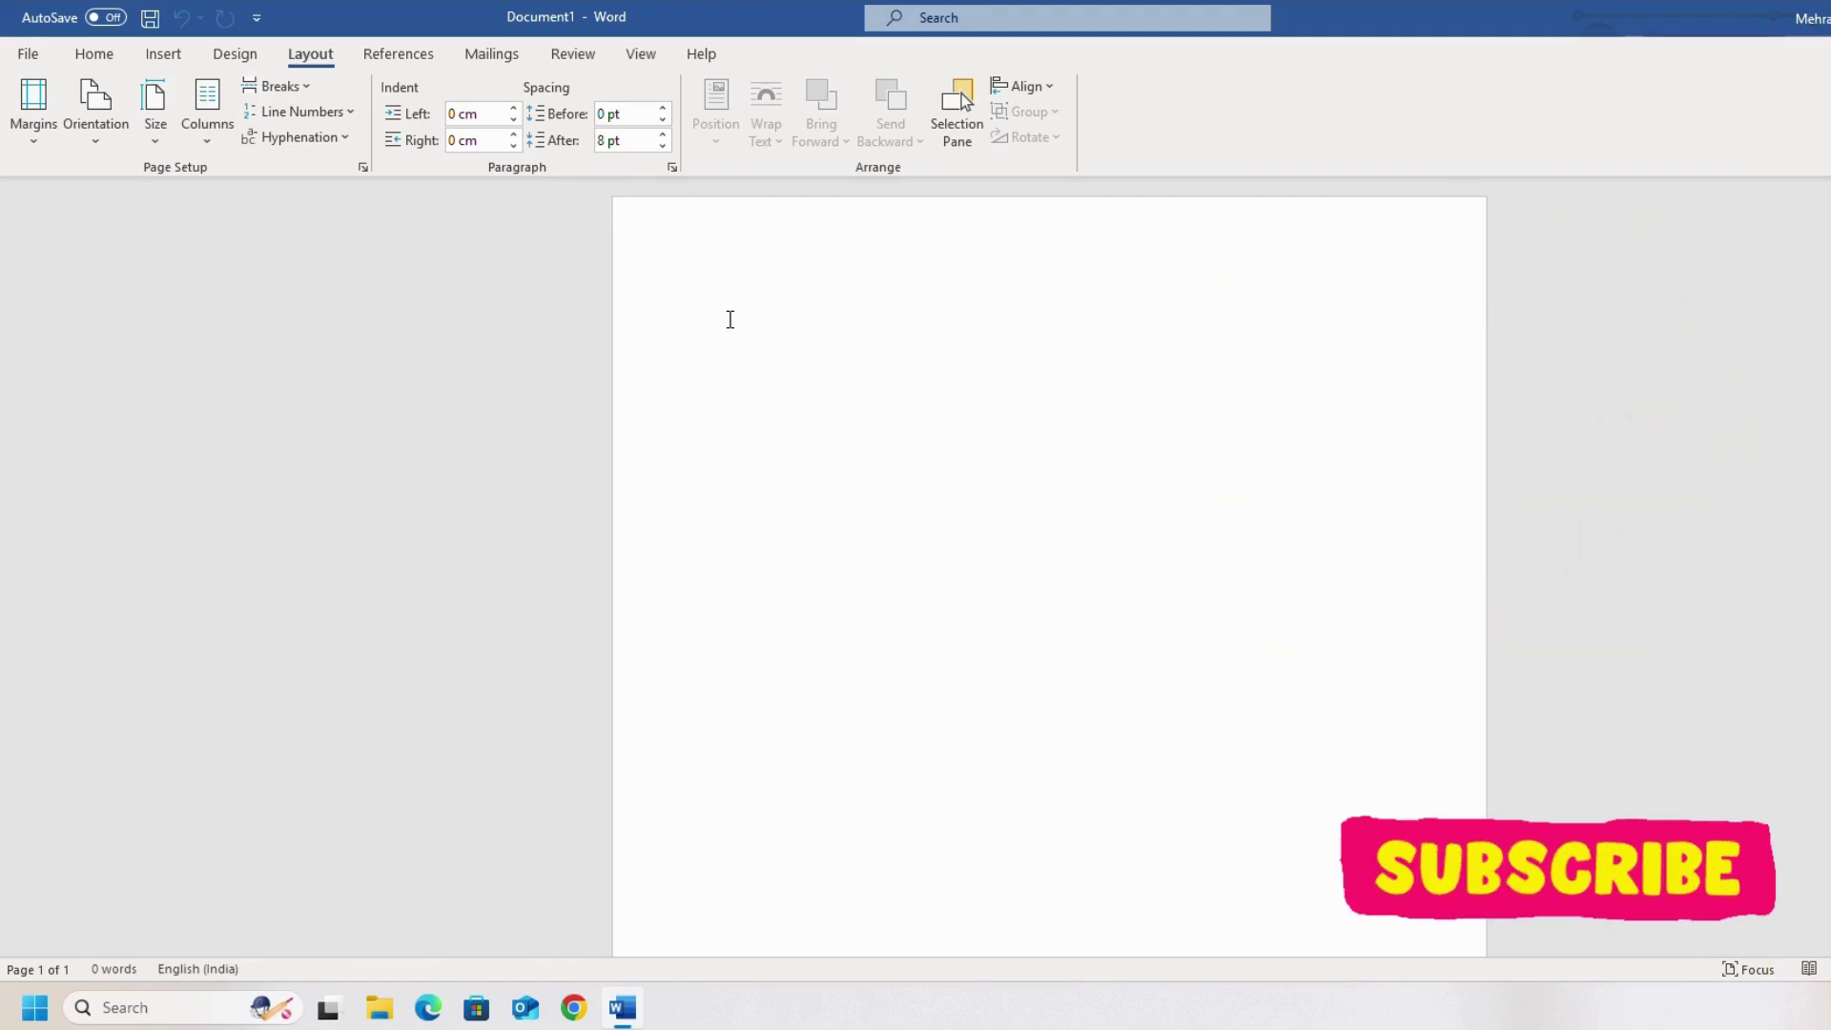
pyautogui.click(404, 63)
pyautogui.click(120, 60)
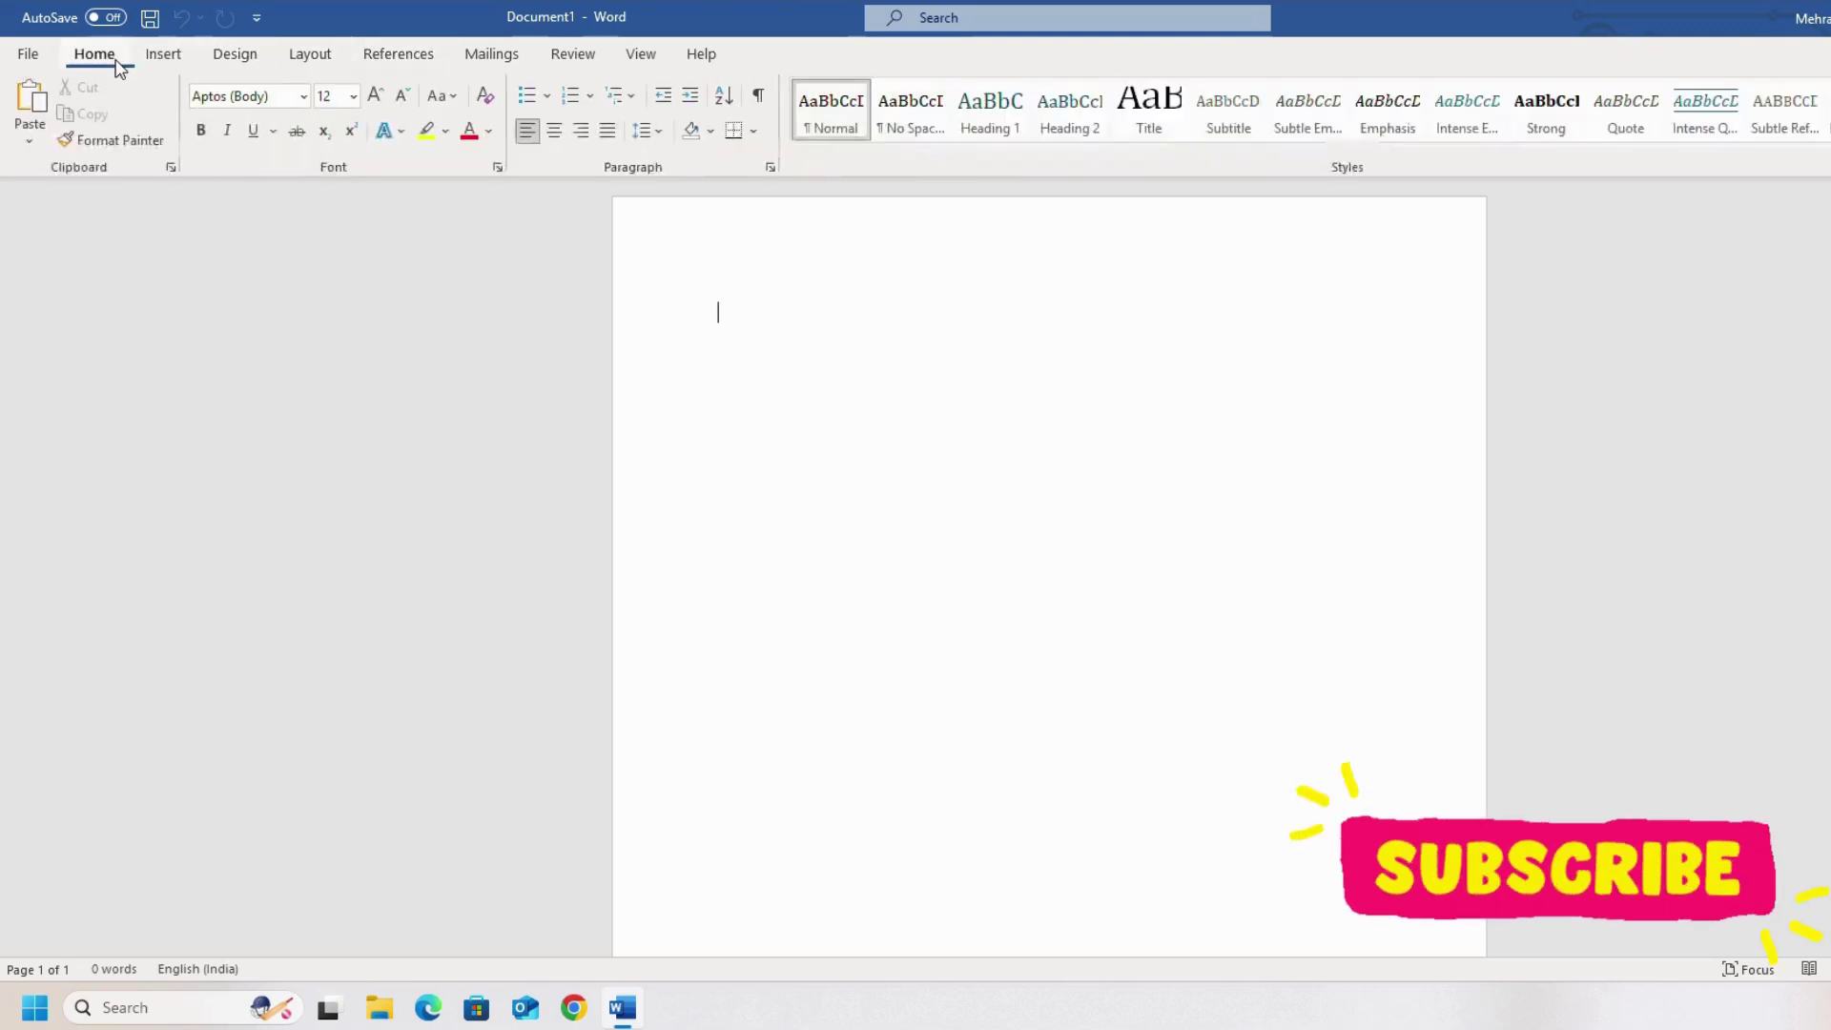
pyautogui.click(191, 63)
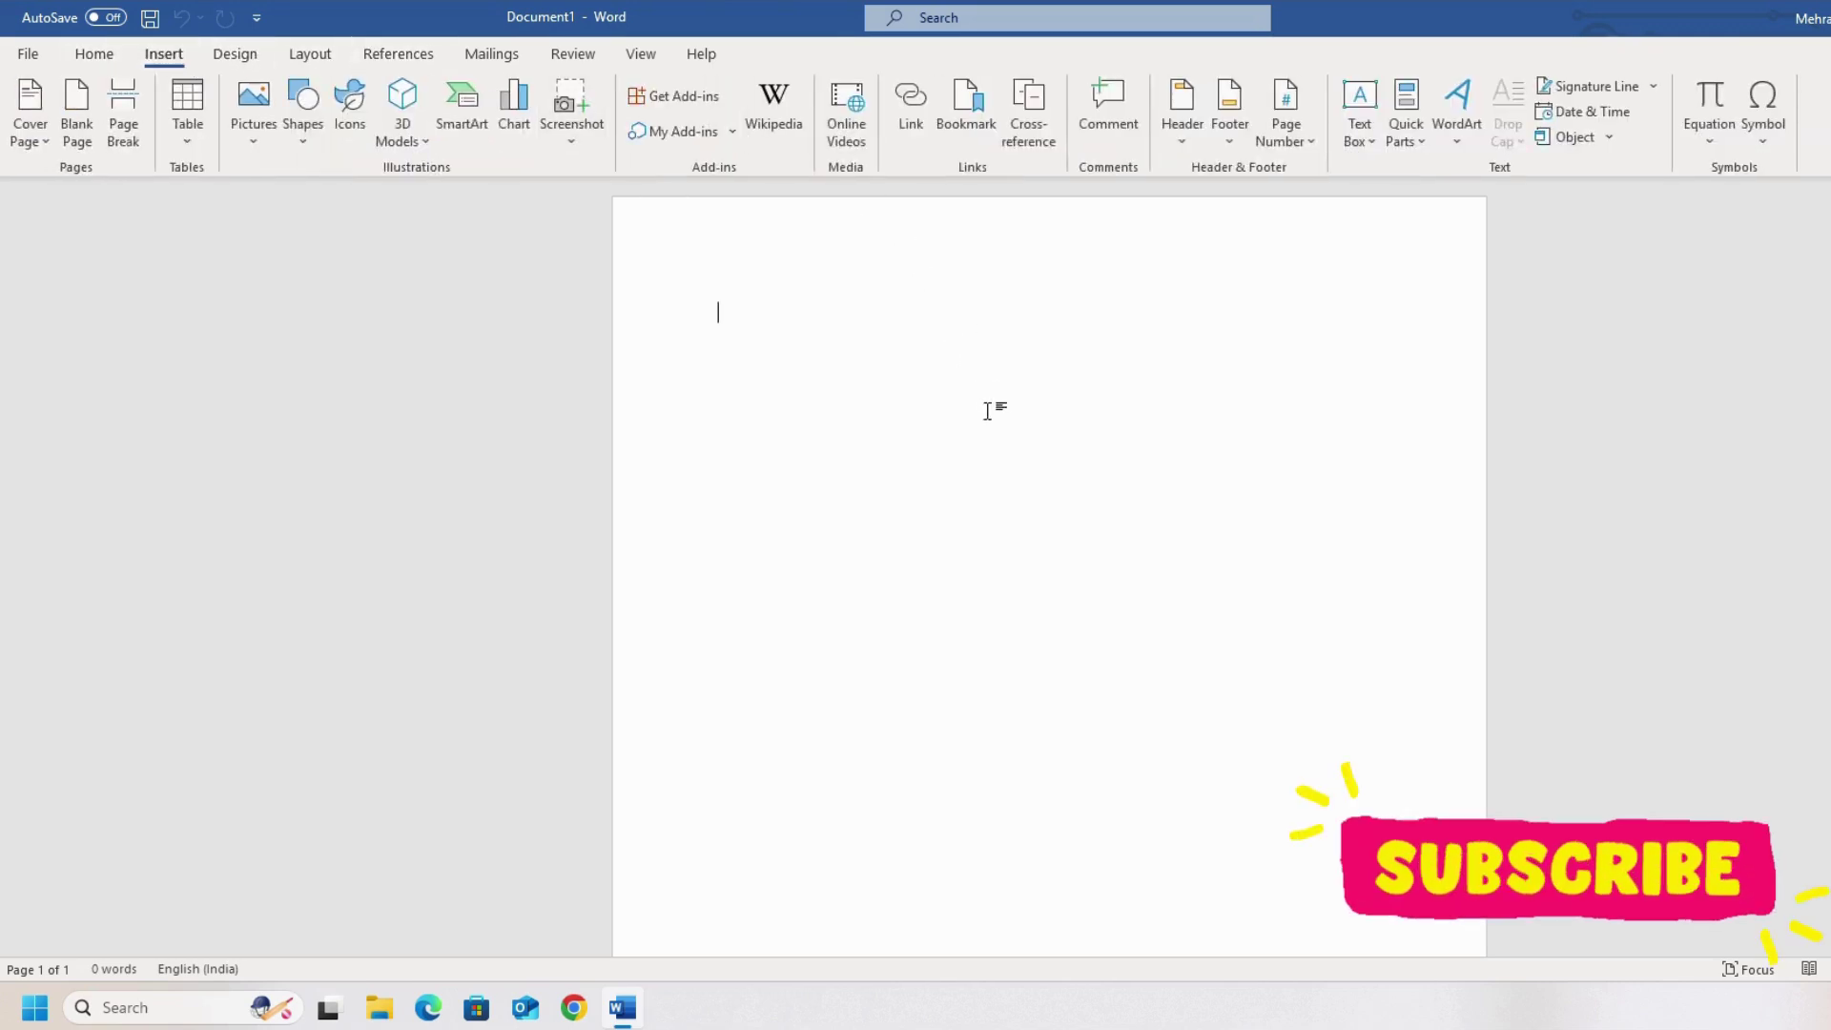